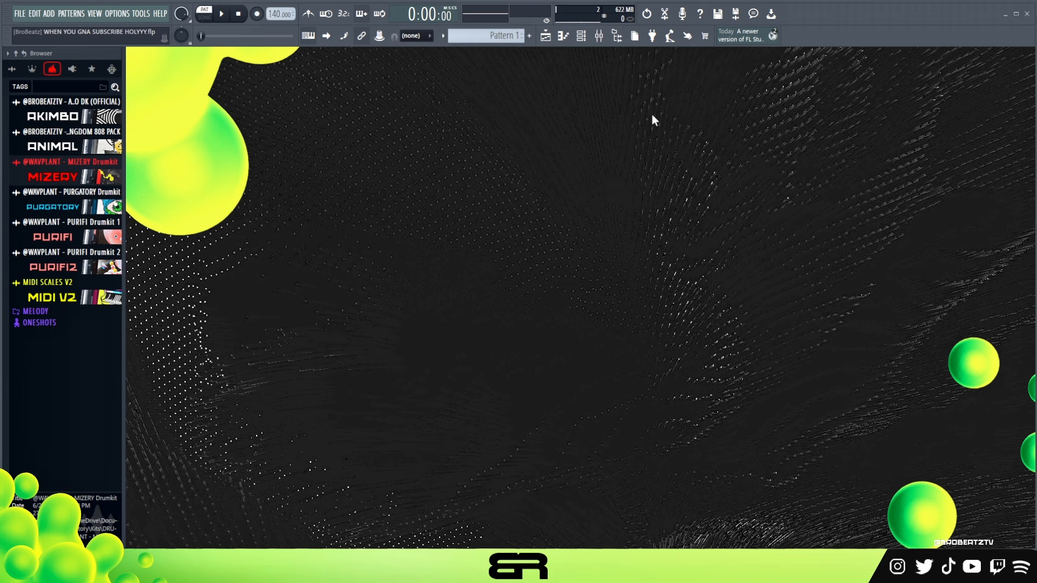
Step: Open the channel rack and bring up the Sawer synth from the first Sawer channel
click(581, 37)
click(303, 201)
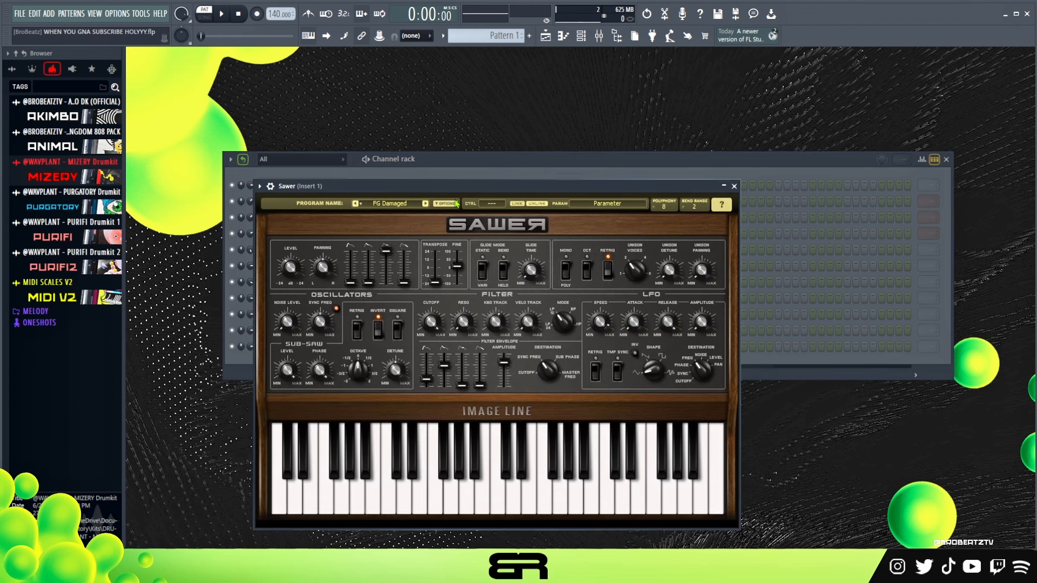
drag(456, 187, 432, 126)
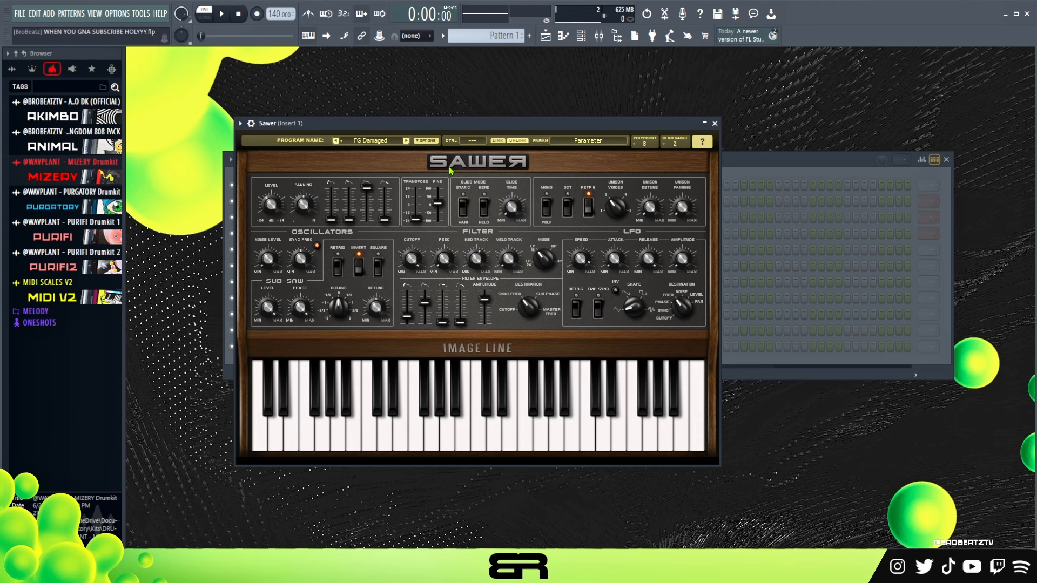
drag(405, 131, 406, 165)
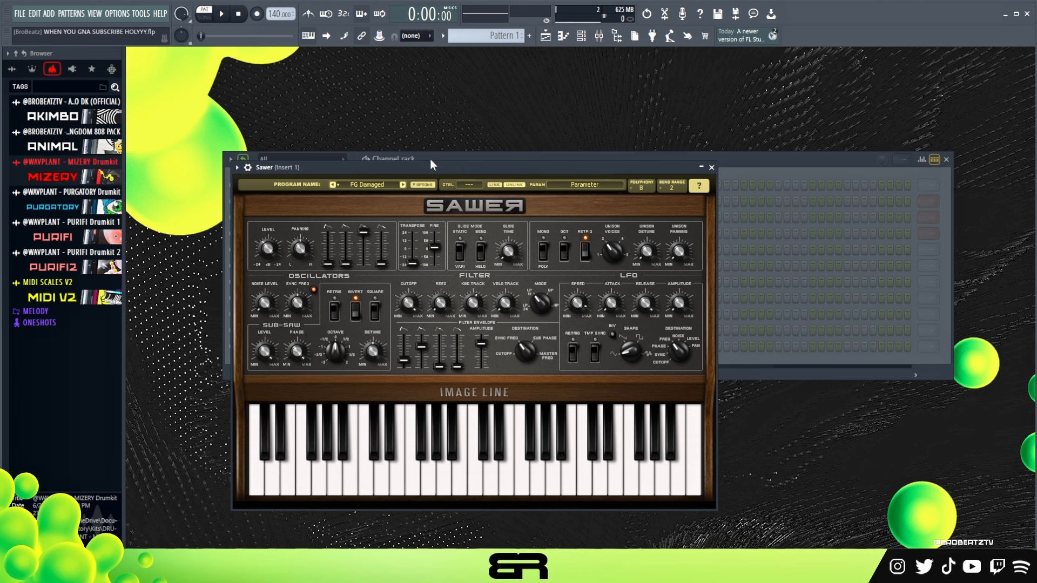
drag(431, 167, 487, 105)
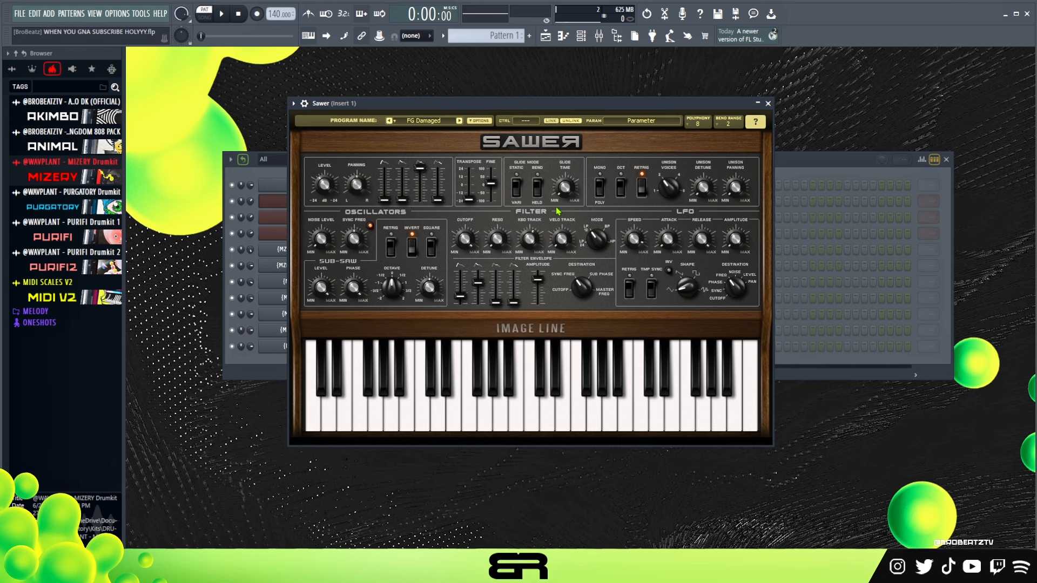
drag(464, 107, 534, 120)
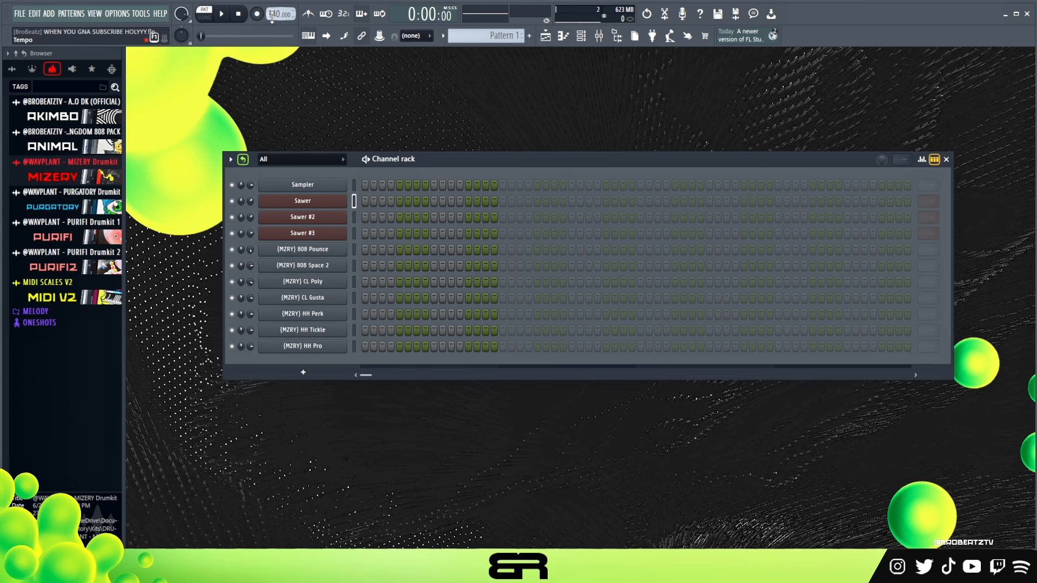
Step: Reopen the first Sawer channel's synth and play a few notes to audition its FG Damaged preset
click(303, 201)
mouse_move(470, 118)
mouse_down()
mouse_move(490, 108)
mouse_move(499, 122)
mouse_move(482, 113)
mouse_up()
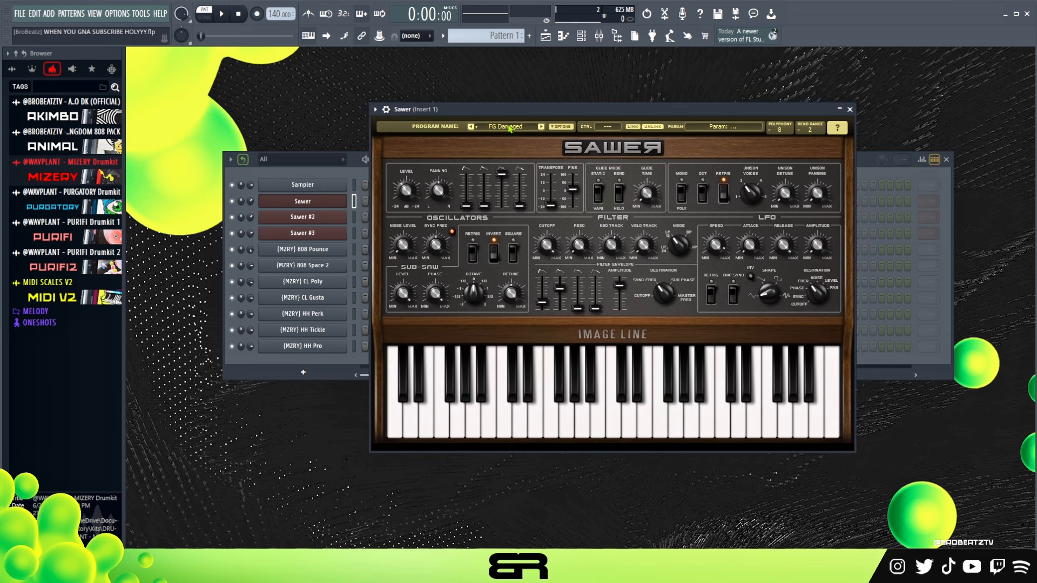
drag(521, 112, 521, 109)
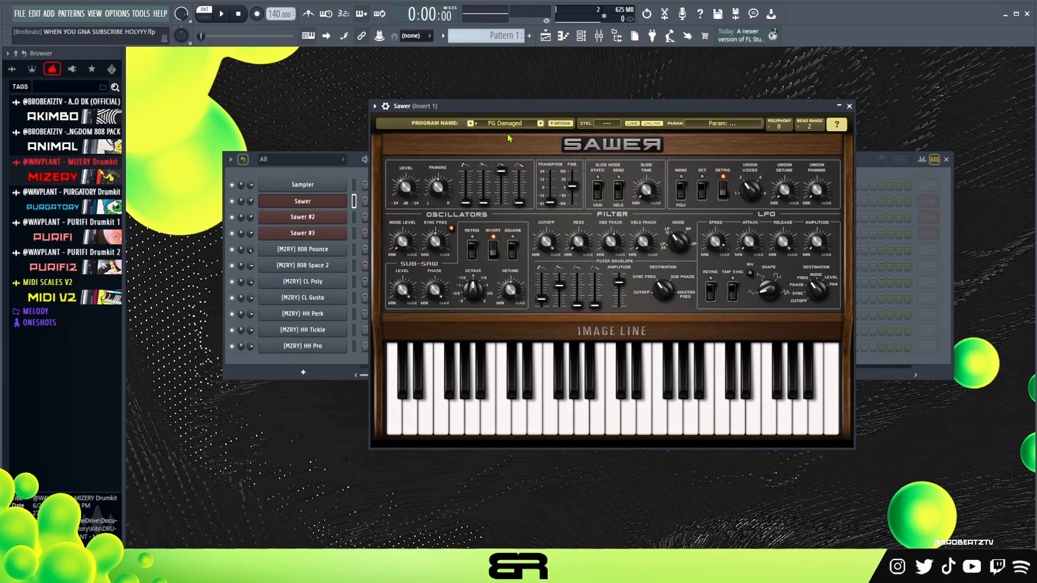
key(z)
key(b)
key(3)
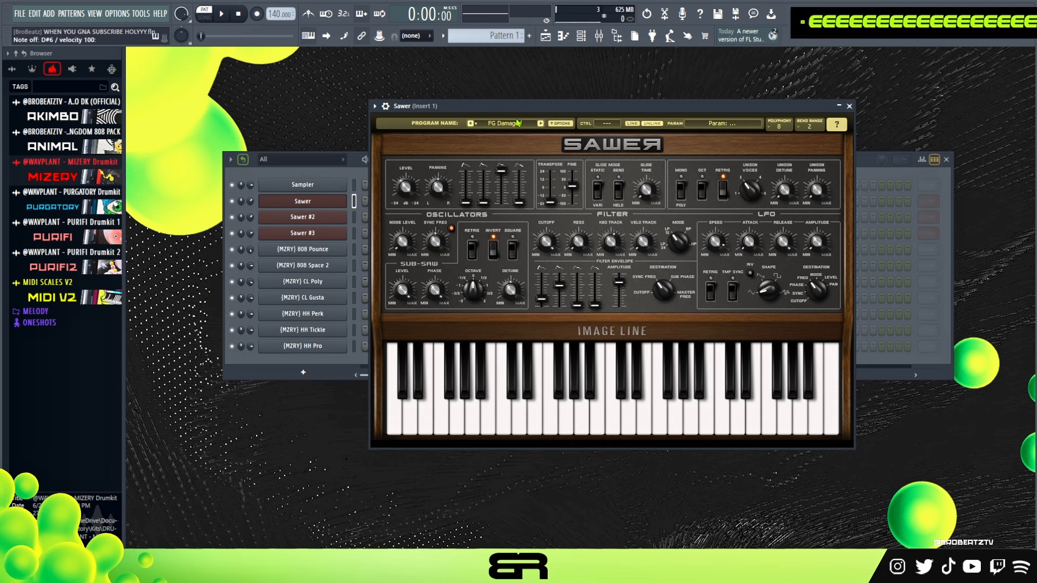
Step: Open Sawer's presets library and look through its first program banks, including Keys and Bass
click(512, 124)
click(542, 174)
click(545, 193)
click(547, 215)
click(548, 236)
click(551, 279)
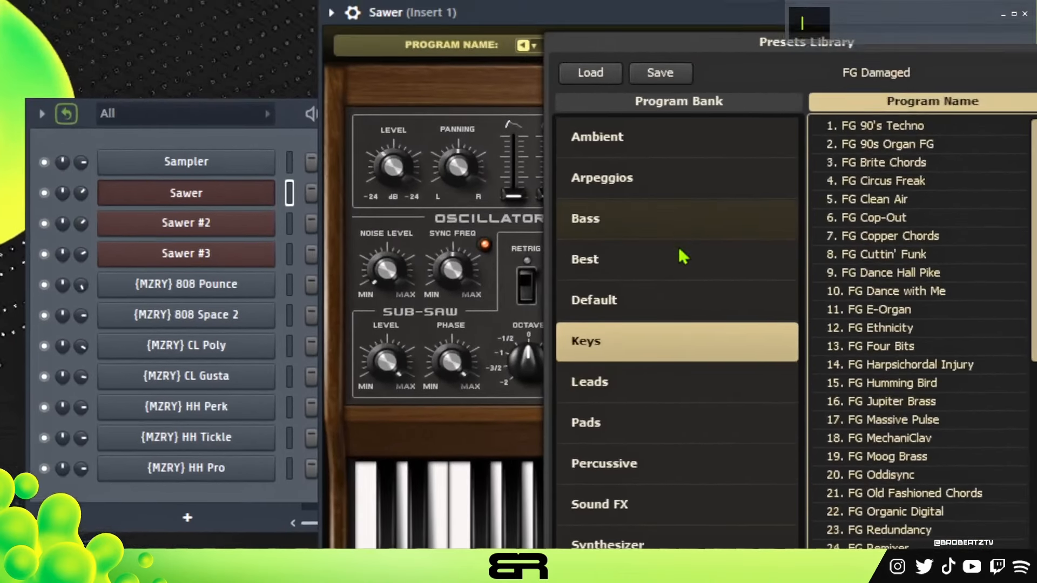
click(561, 214)
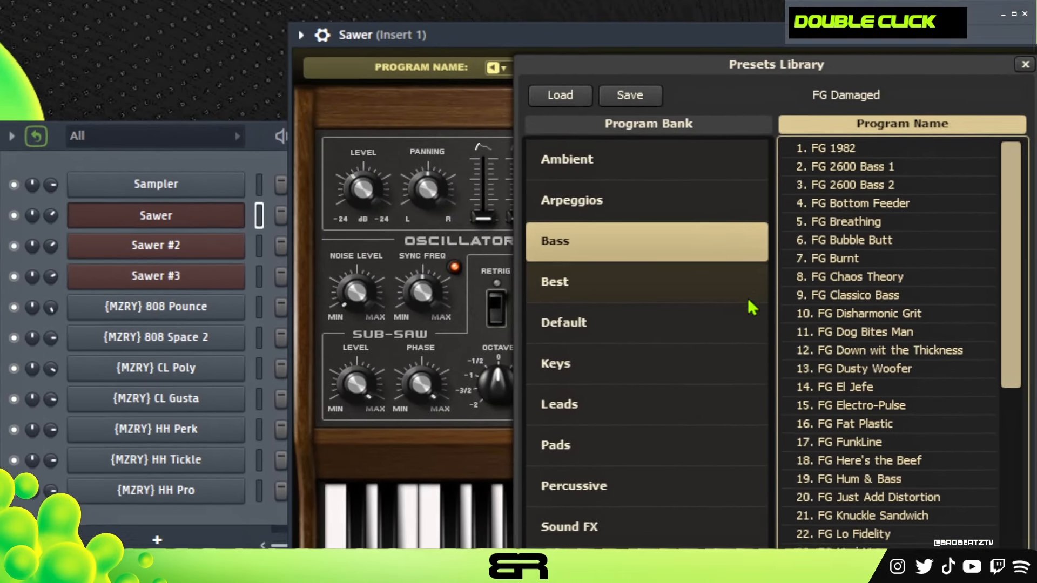
Step: Examine the presets in the Keys, Pads and Leads program banks
click(727, 200)
click(734, 162)
click(679, 367)
scroll(689, 379, down, 2)
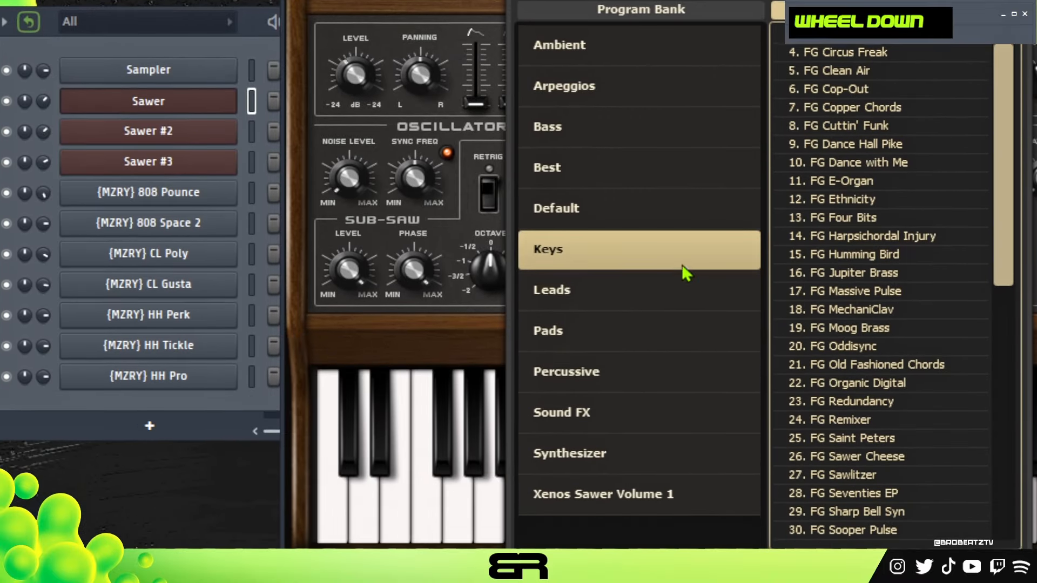
double_click(681, 340)
click(681, 290)
drag(1002, 162, 1002, 214)
drag(739, 310, 726, 254)
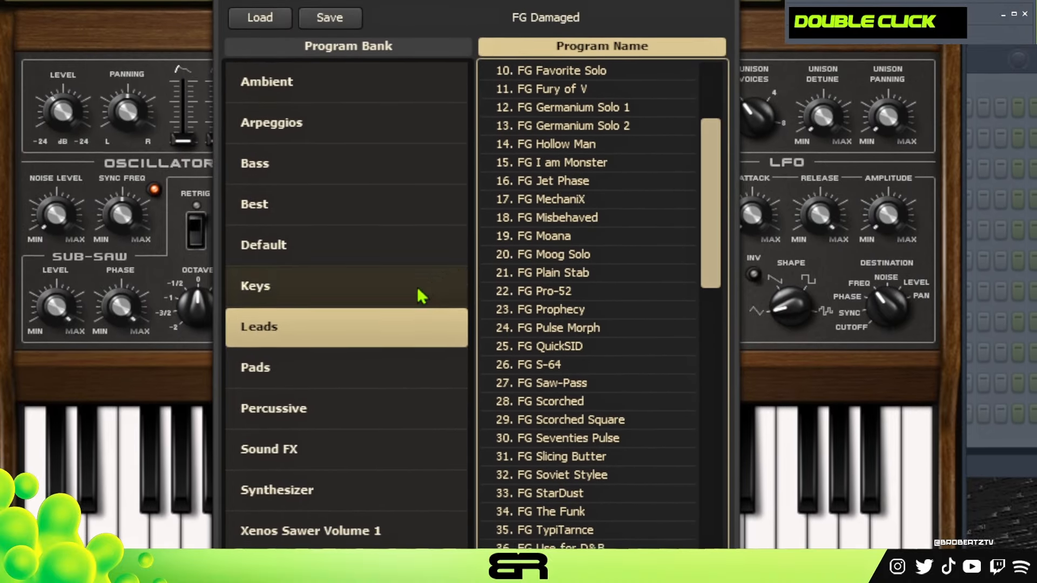
Step: Browse the remaining banks from Pads to Xenos Sawer Volume 1, check Arpeggios, and close the presets library
click(371, 372)
click(364, 416)
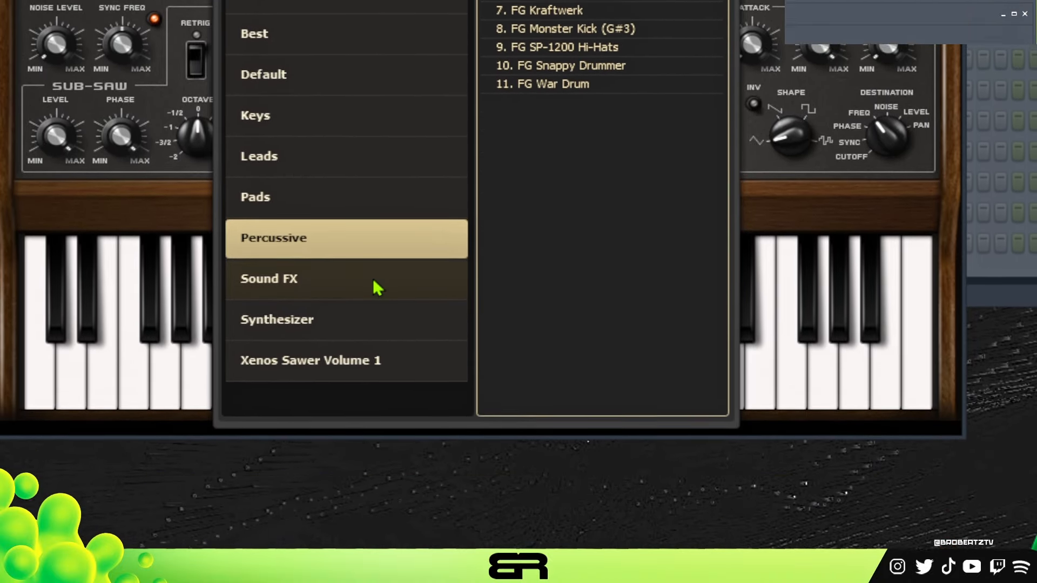
click(375, 285)
click(375, 320)
scroll(586, 238, down, 2)
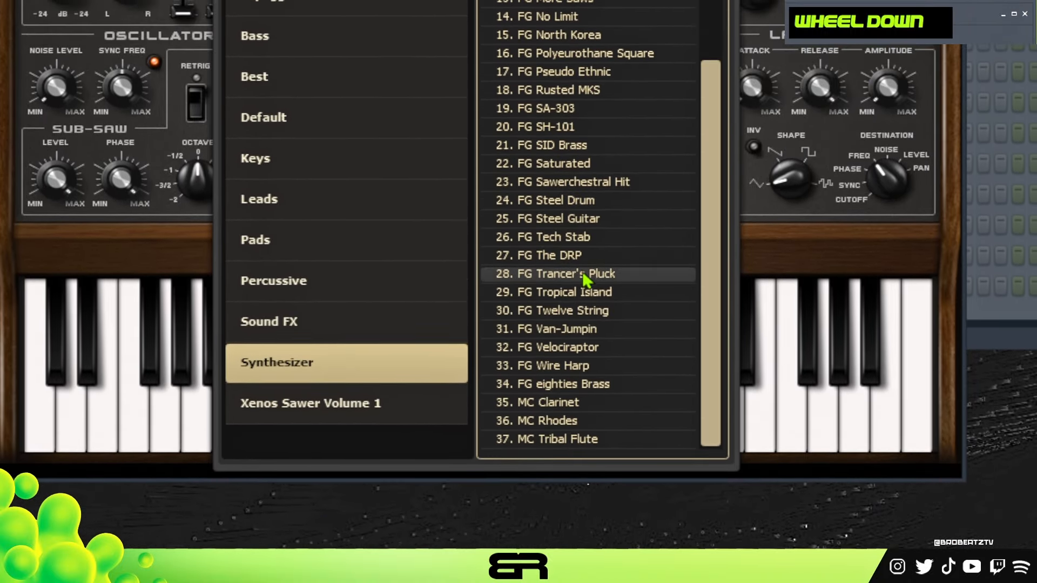
click(387, 405)
scroll(600, 270, down, 9)
scroll(598, 278, up, 6)
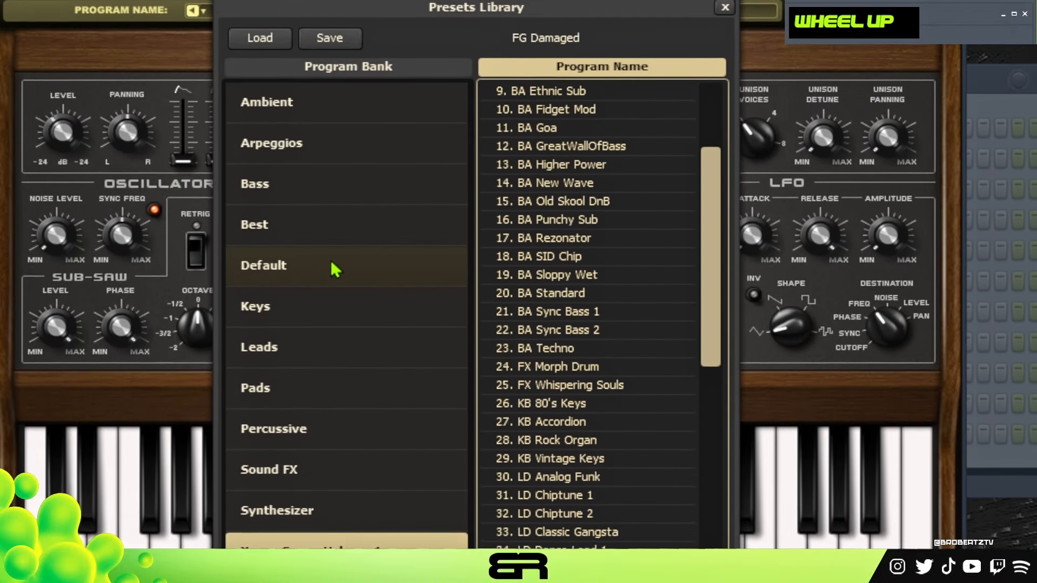
click(350, 90)
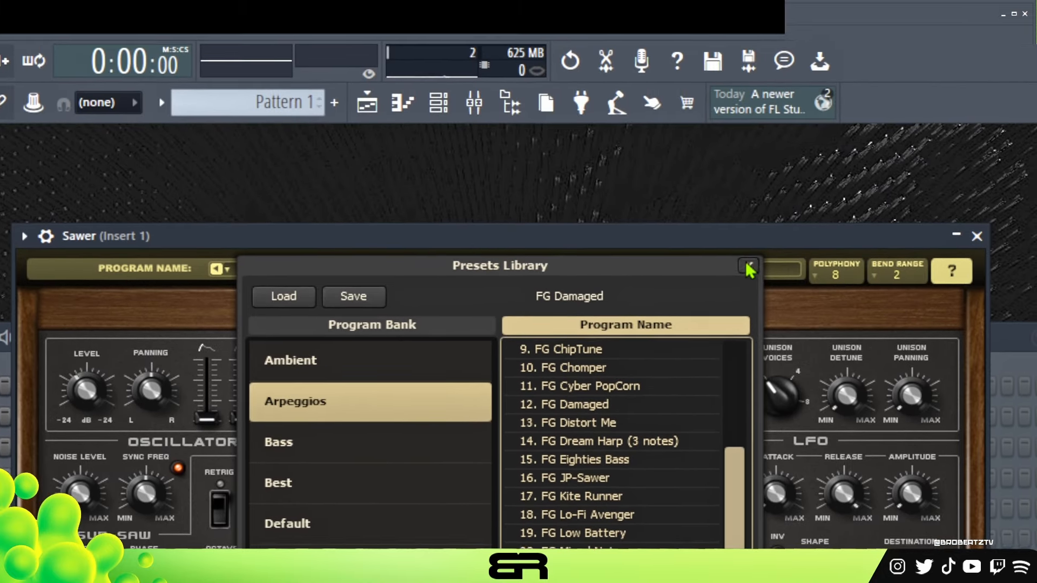
click(760, 125)
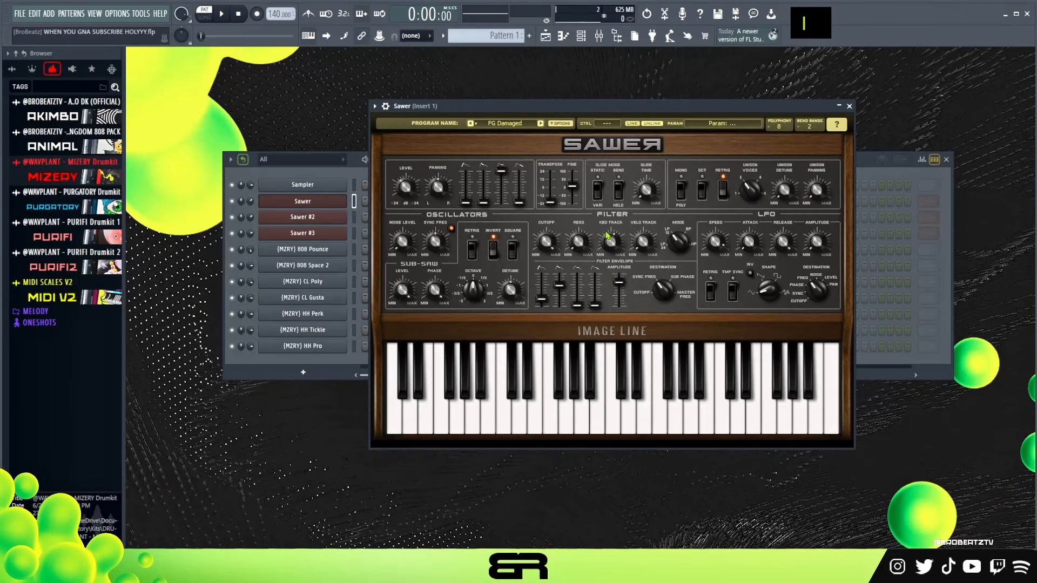
Step: Close the Sawer synth window and open the piano roll for the first Sawer channel
click(850, 107)
right_click(332, 201)
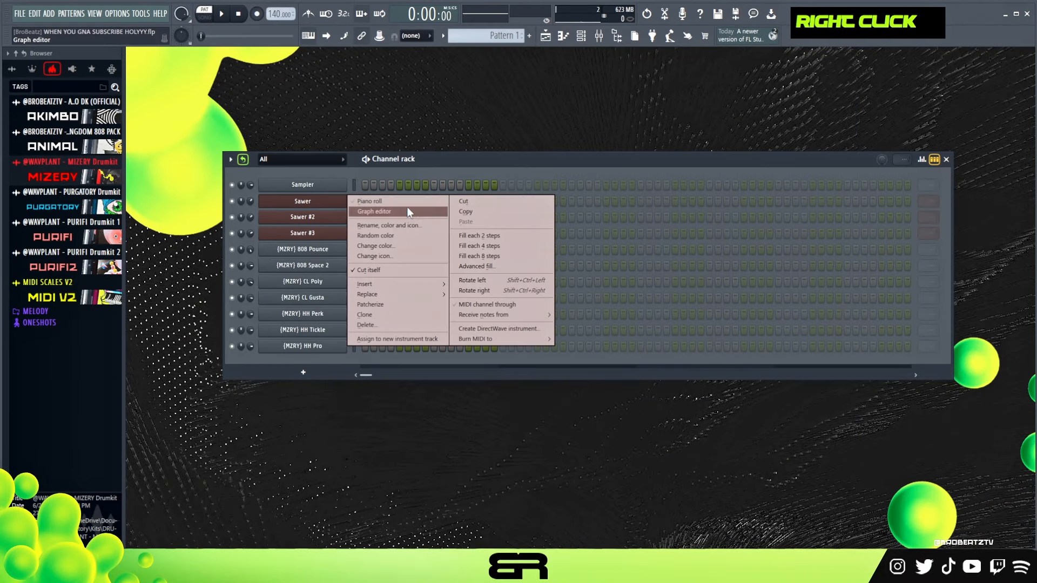
click(407, 204)
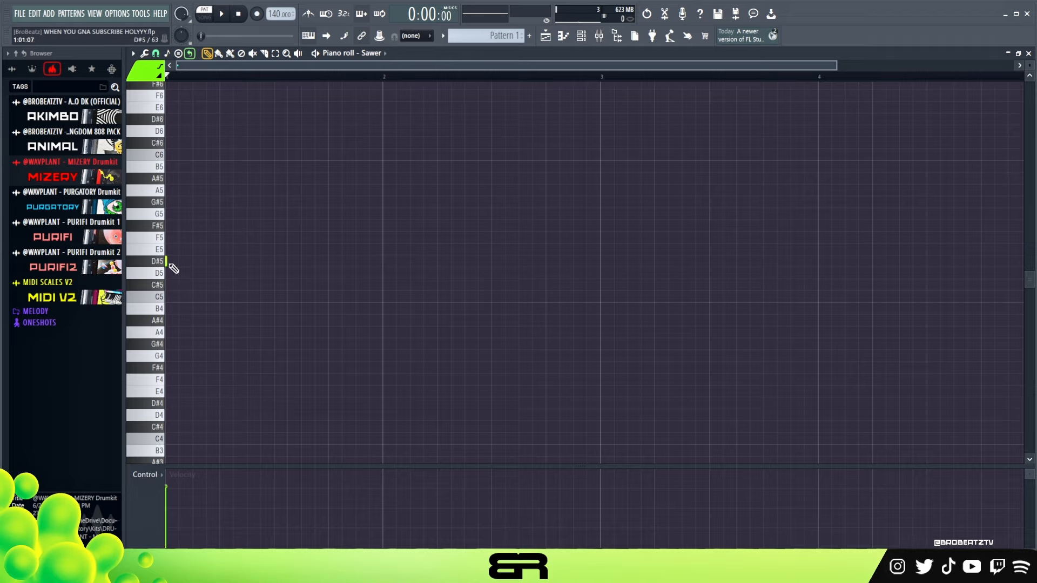
Step: Place a one-bar D#4 note at the start of bar 1 and duplicate it up to A#4
mouse_move(362, 269)
mouse_down()
mouse_move(383, 257)
mouse_move(313, 280)
mouse_up()
key(ctrl+Down)
mouse_move(270, 339)
mouse_down()
mouse_move(227, 472)
mouse_move(217, 445)
mouse_up()
shift+click(199, 392)
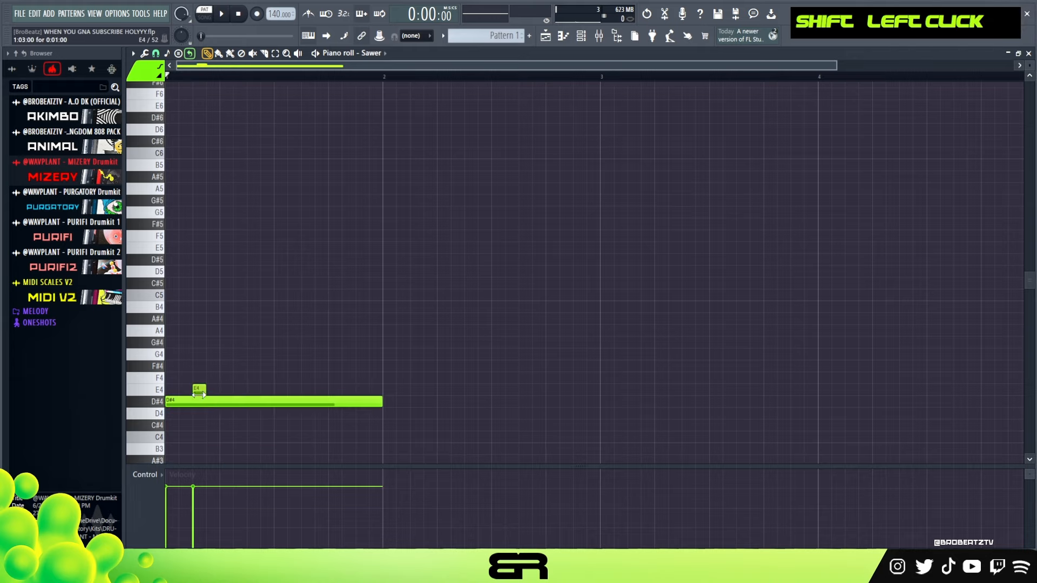
right_click(198, 390)
drag(216, 402, 238, 318)
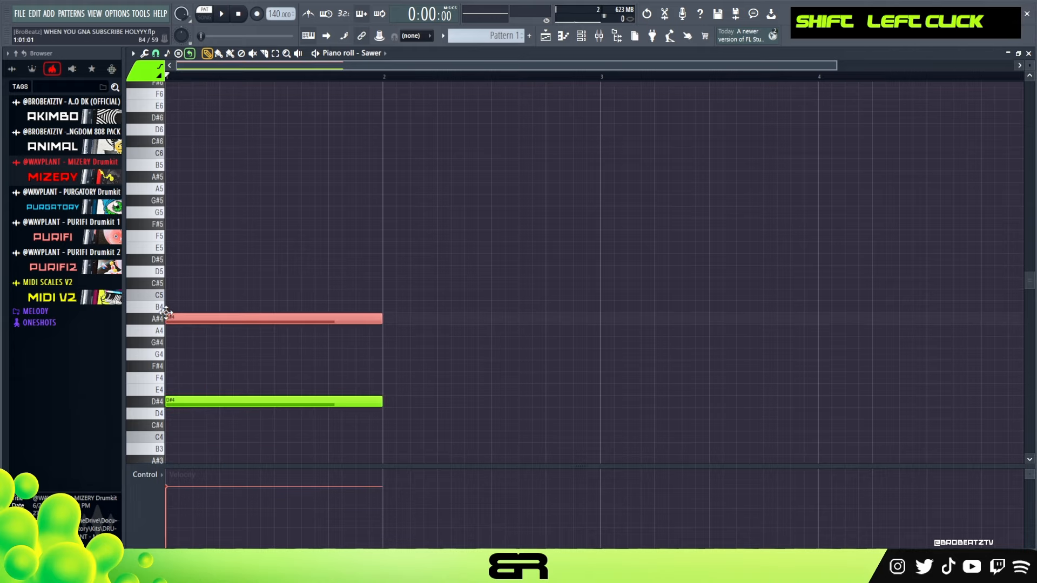
Step: Play back the D#4 and A#4 chord and shorten both notes to three beats
key(space)
scroll(366, 245, down, 1)
key(space)
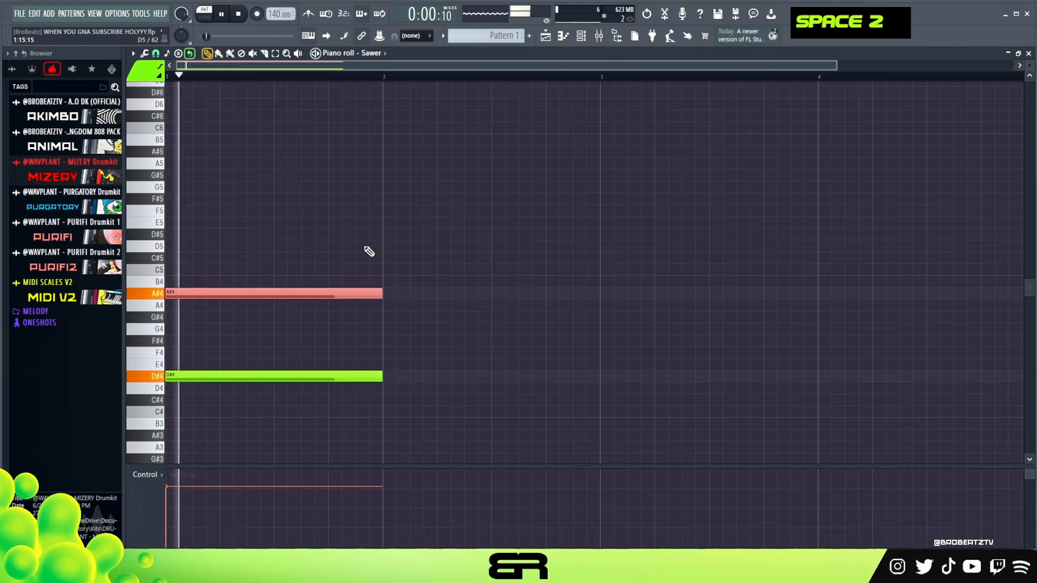
key(space)
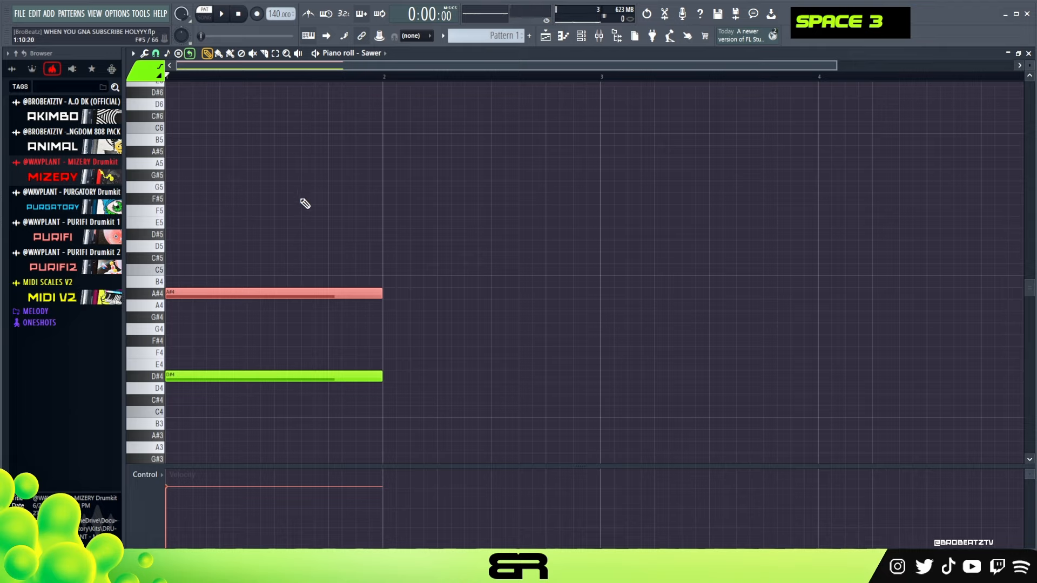
drag(378, 229, 302, 391)
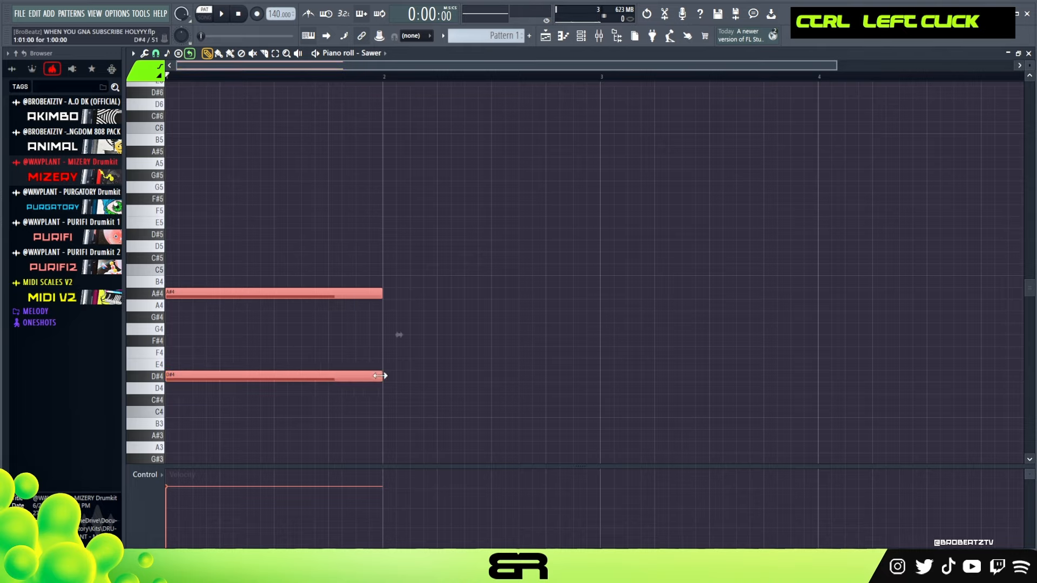
right_click(378, 381)
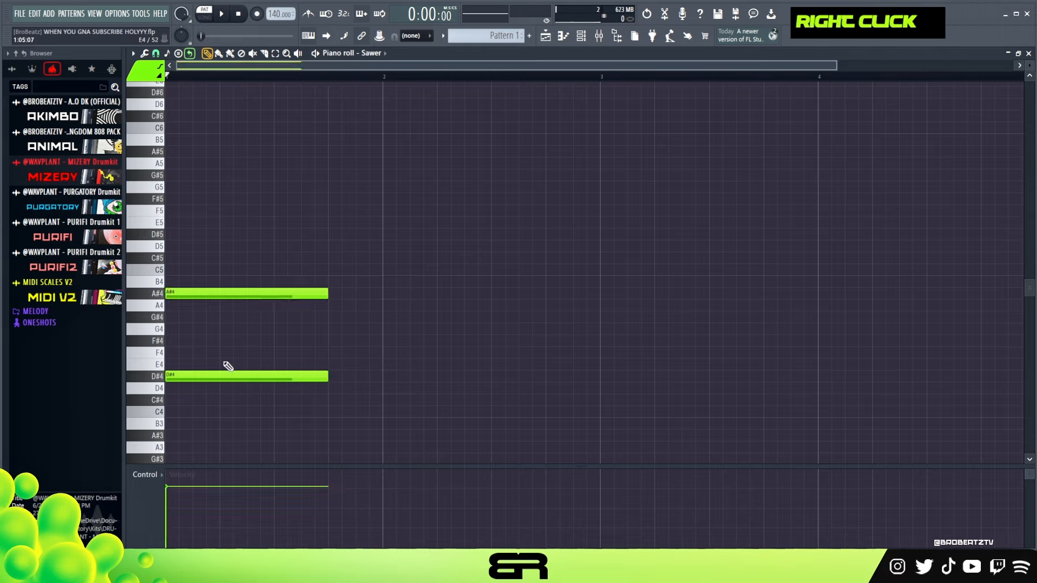
Step: Try extra F4 and F#4 notes inside the chord and remove them
click(172, 353)
click(191, 340)
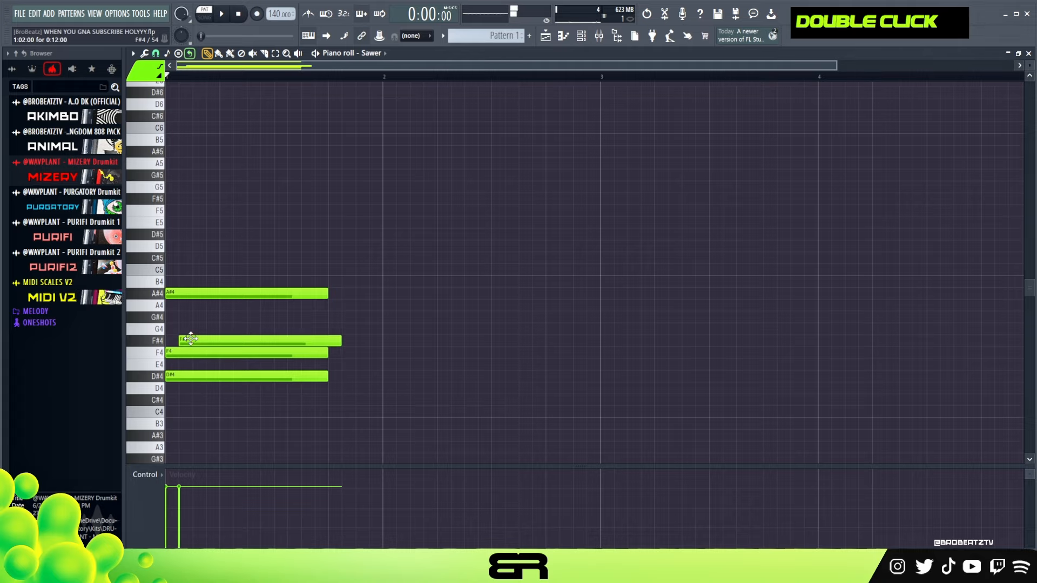
right_click(184, 364)
right_click(183, 340)
Step: Add a one-beat F3 note right after the chord to fill the last beat of bar 1
drag(184, 352, 340, 352)
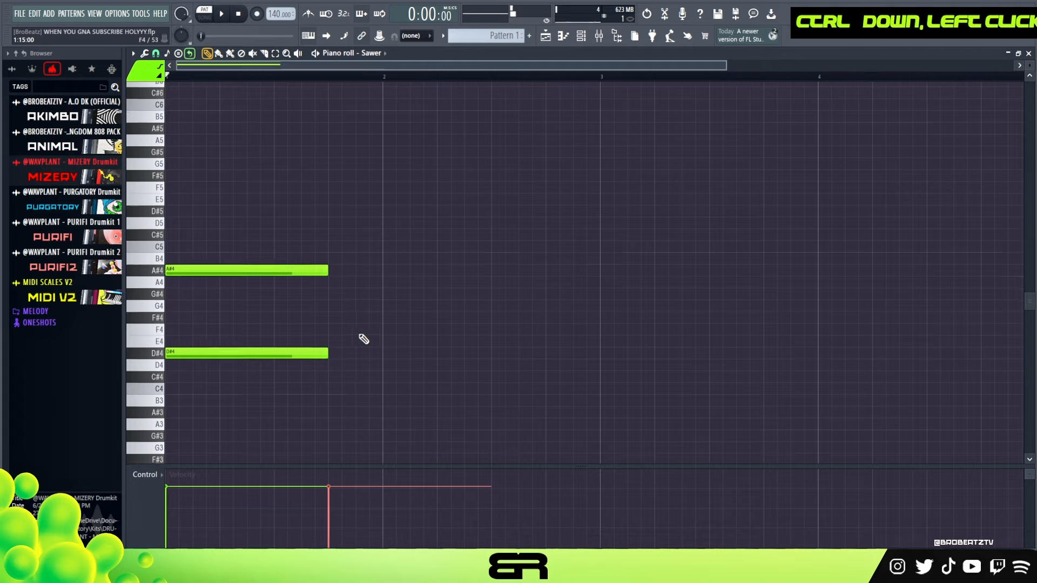
scroll(364, 339, down, 2)
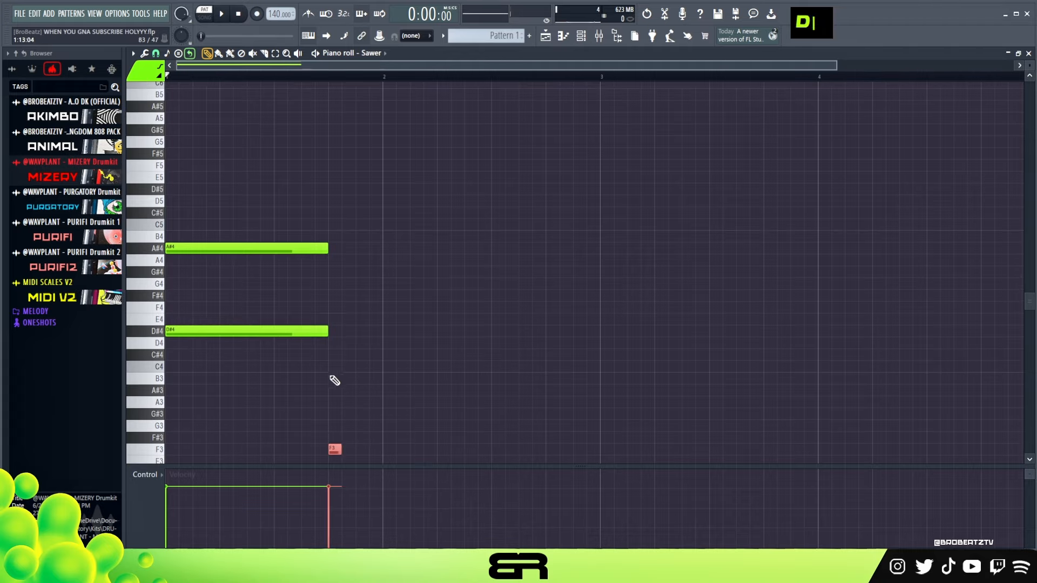
key(ctrl+d)
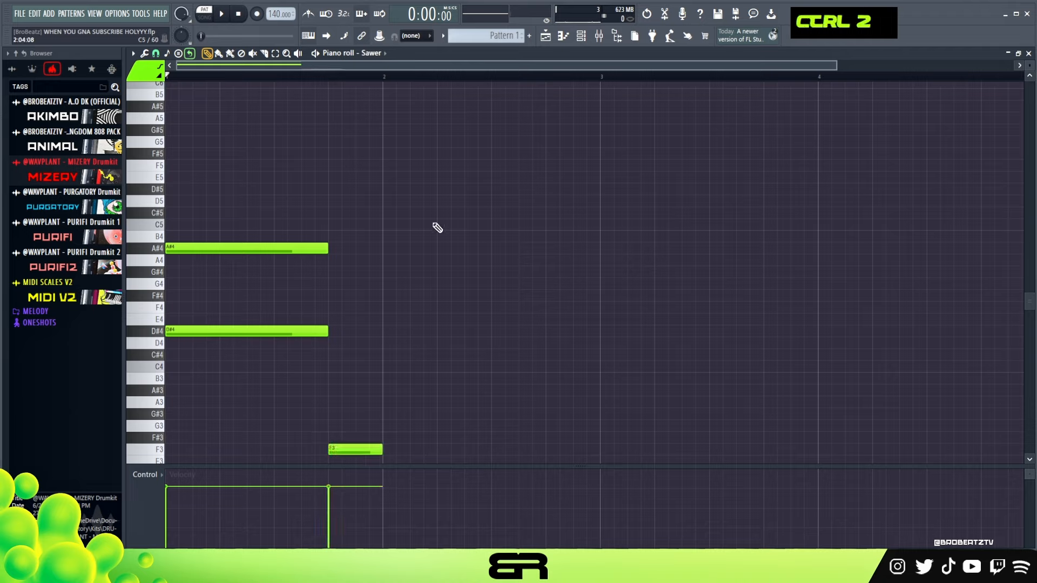
Step: Duplicate all notes of bar 1 into bar 2
ctrl+drag(445, 195, 210, 463)
shift+drag(189, 331, 408, 330)
scroll(420, 332, down, 2)
right_click(421, 332)
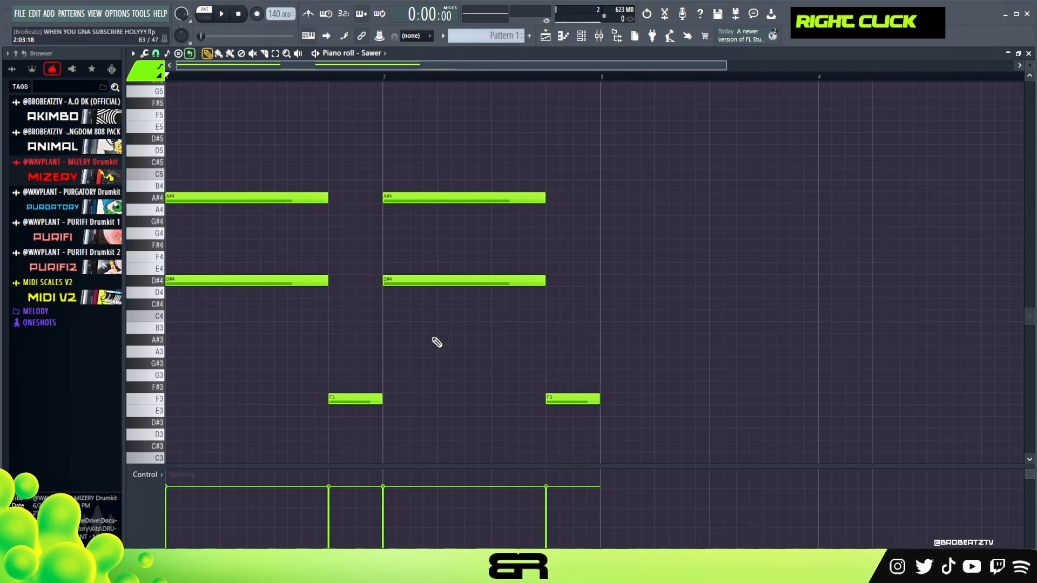
Step: Play back the two-bar pattern and raise the last note of bar 2 to F#3
ctrl+drag(603, 428, 176, 162)
right_click(273, 185)
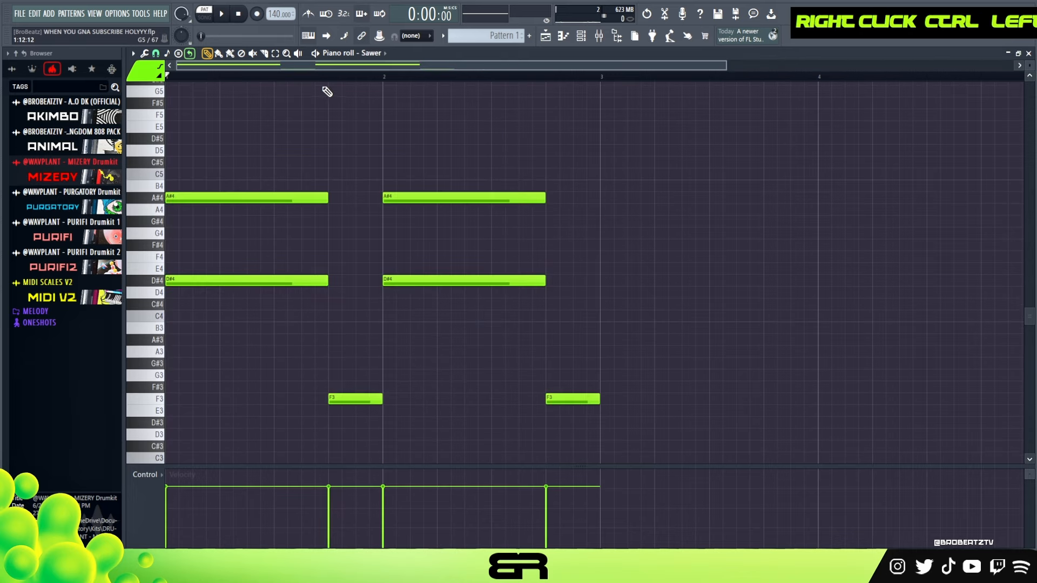
key(space)
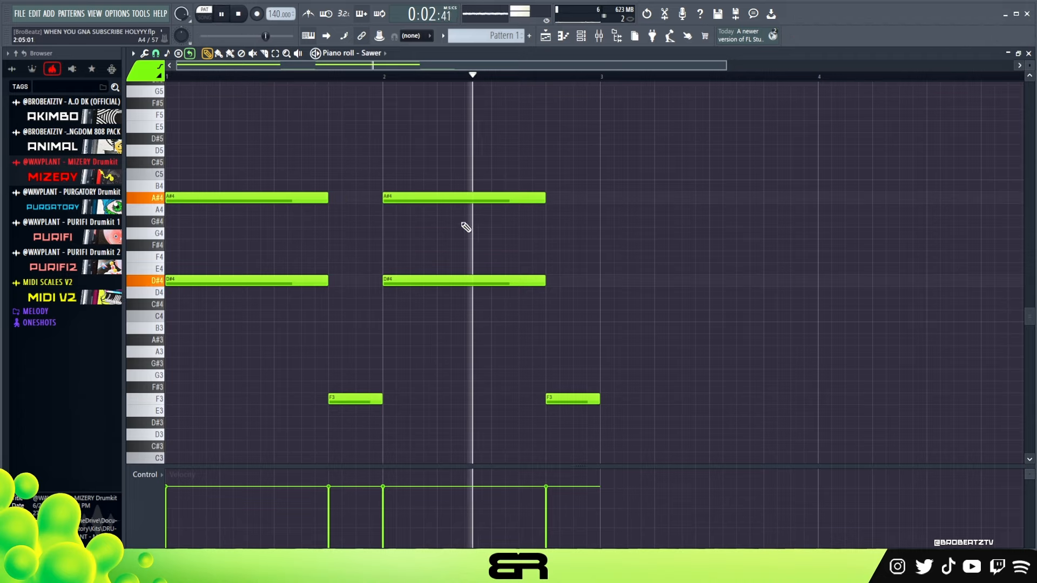
key(space)
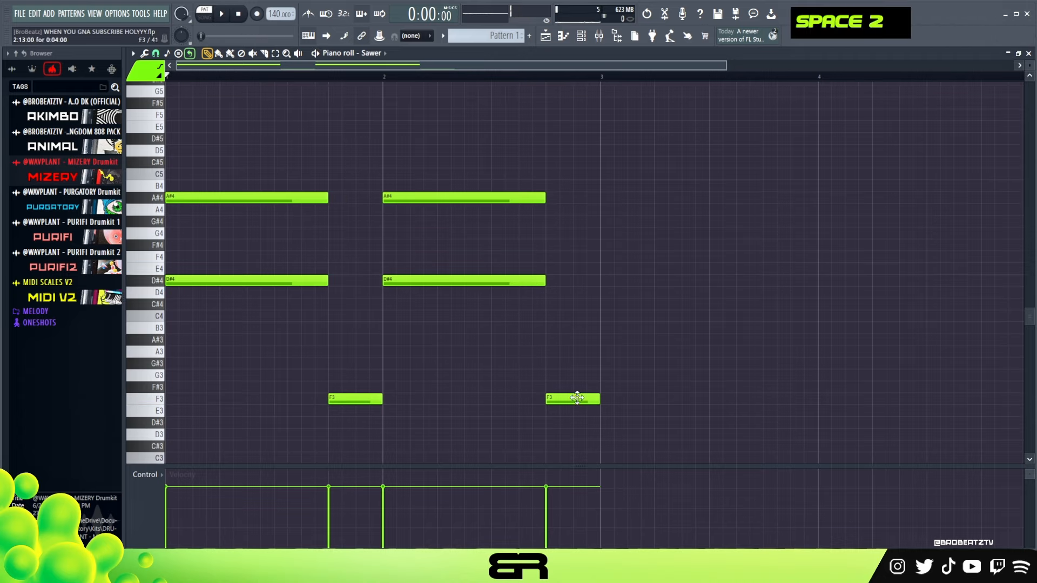
key(space)
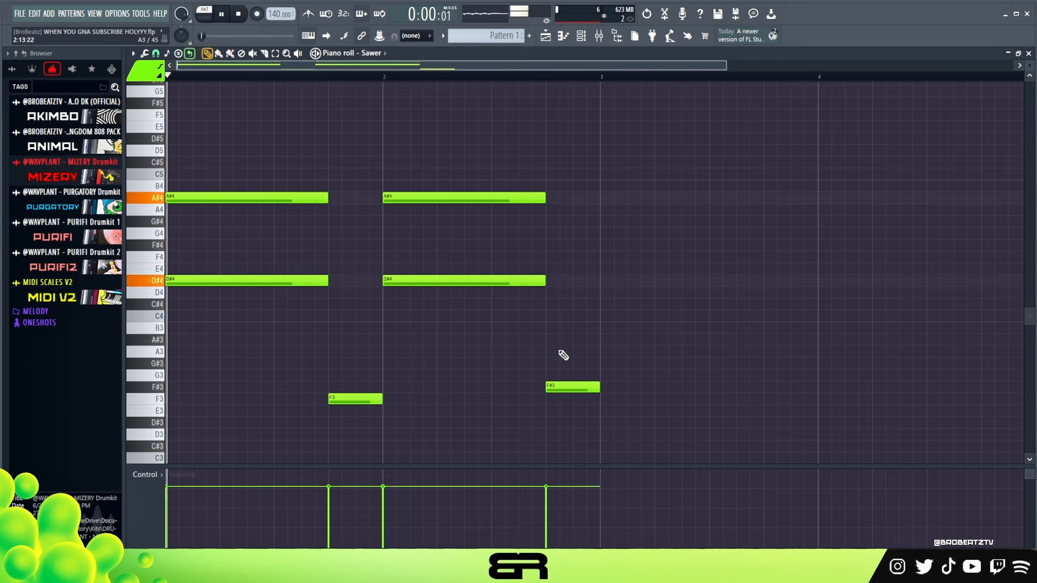
key(space)
Step: Duplicate bars 1 and 2 into bars 3 and 4 and loop the Sawer channel after bar 4
key(ctrl+a)
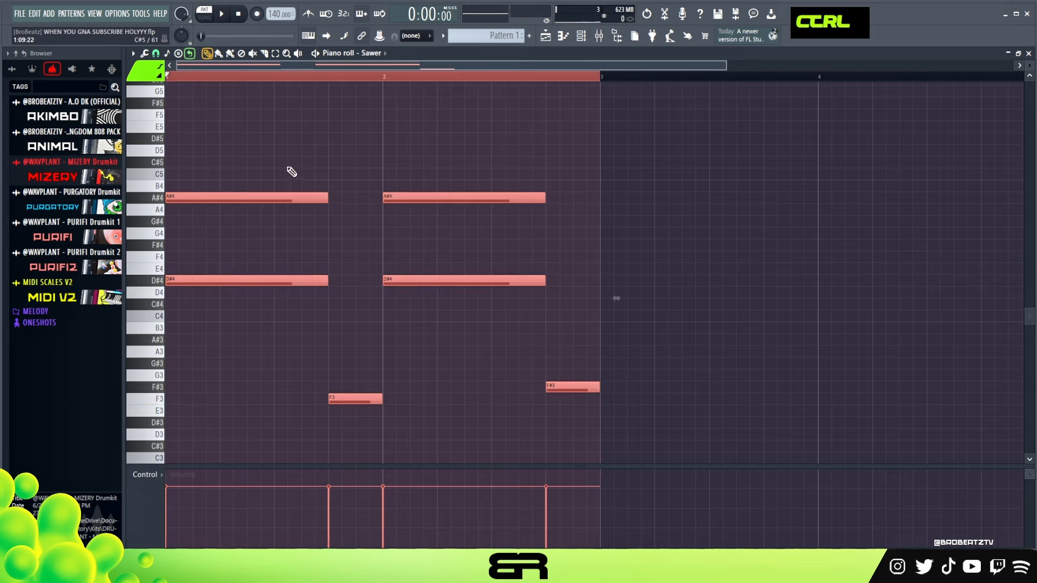
key(ctrl+b)
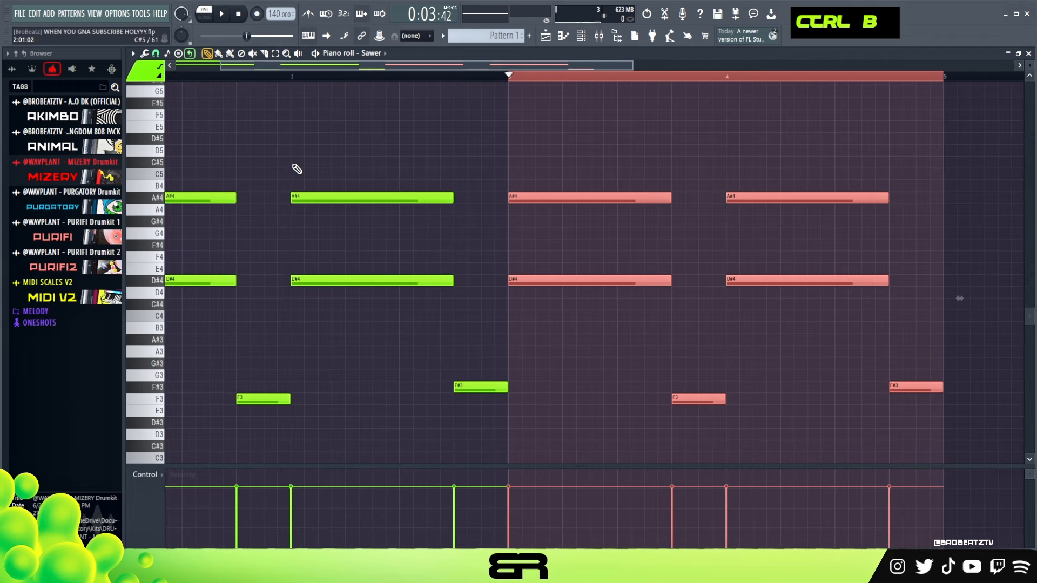
click(582, 45)
scroll(922, 202, down, 1)
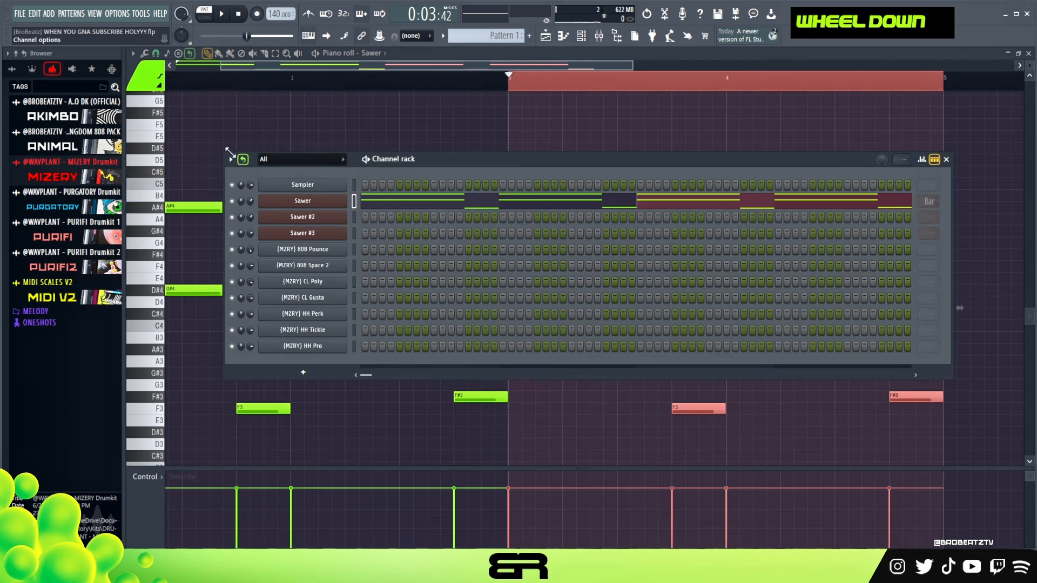
double_click(246, 162)
right_click(367, 108)
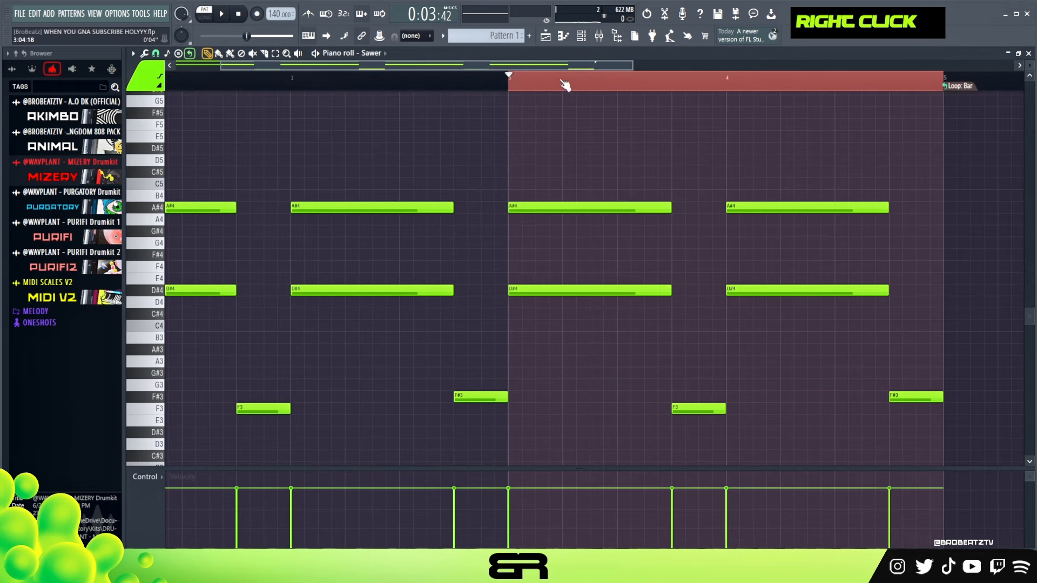
double_click(493, 87)
drag(192, 87, 127, 87)
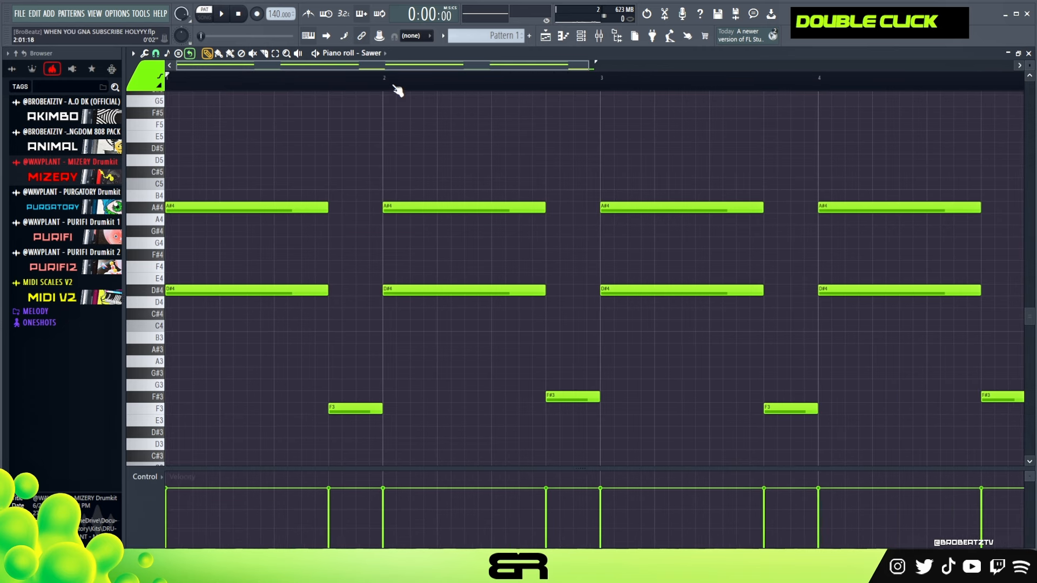
Step: Inspect Sawer #2's FG Cop-Out preset in the Keys bank of the presets library and close the synth
click(582, 38)
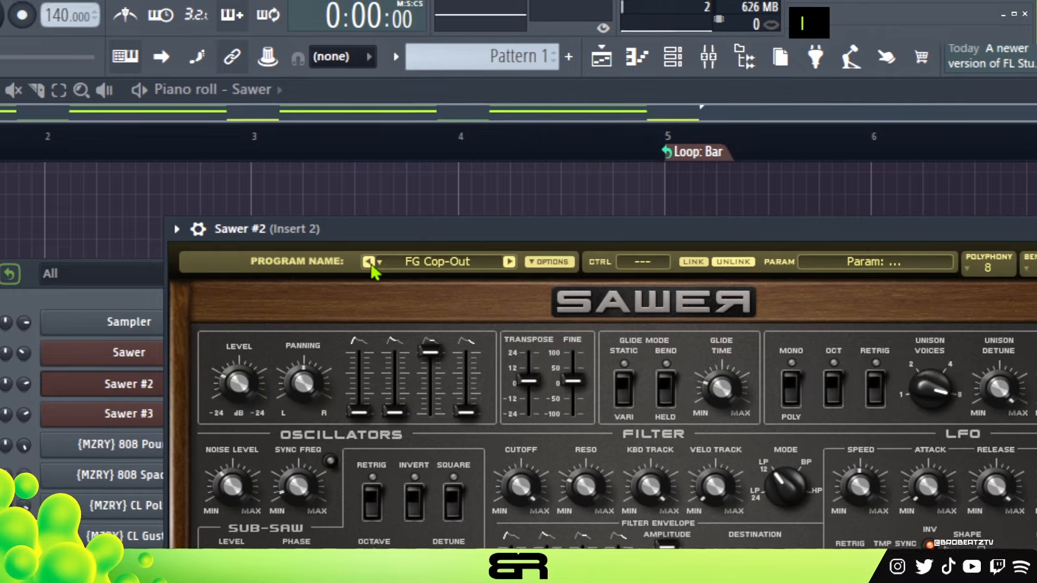
click(427, 268)
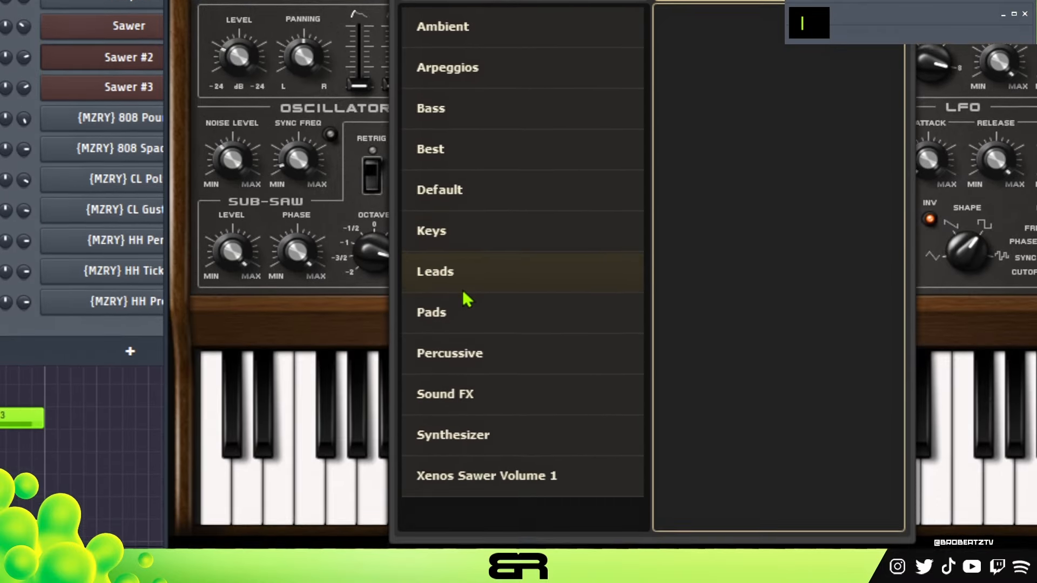
click(462, 289)
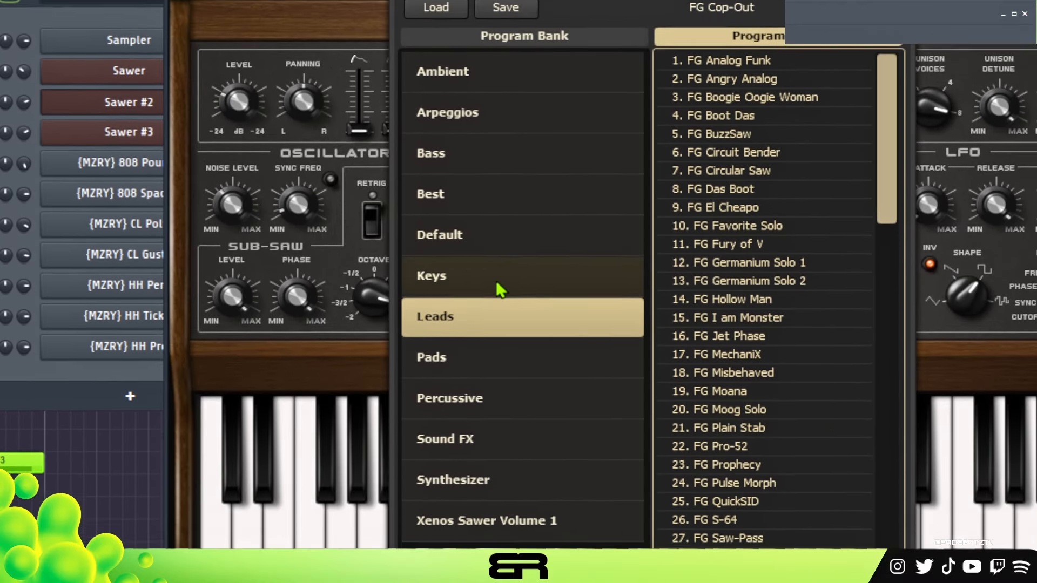
click(496, 231)
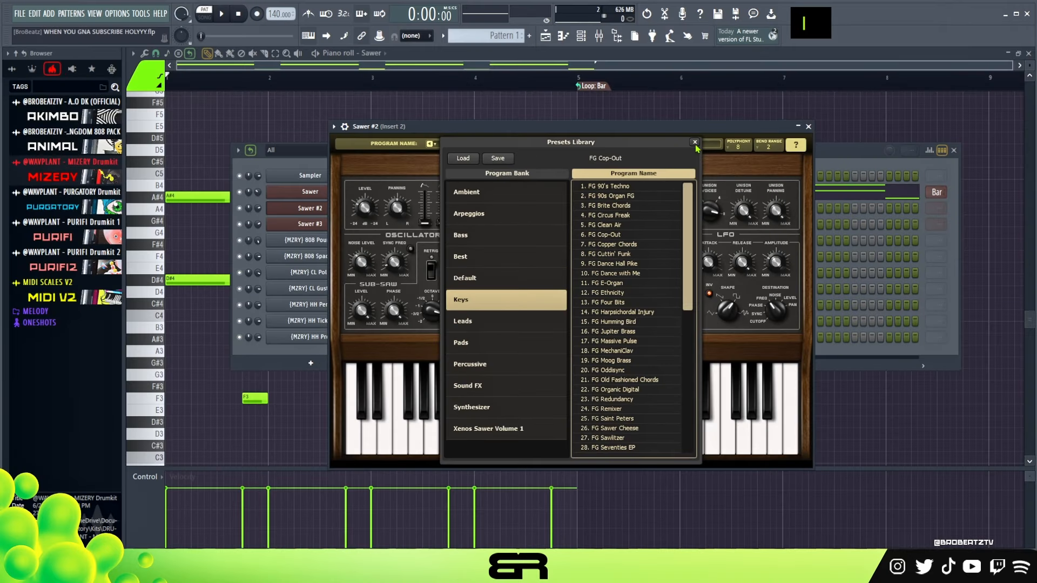
click(695, 142)
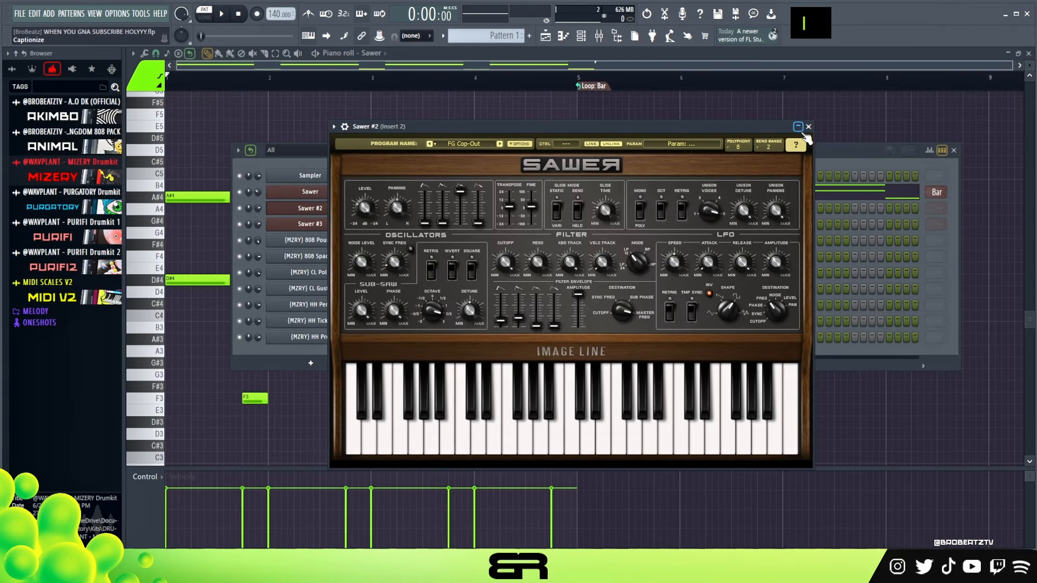
click(809, 127)
Step: Play back the melody and set the Sawer channel volume to about 36%
key(space)
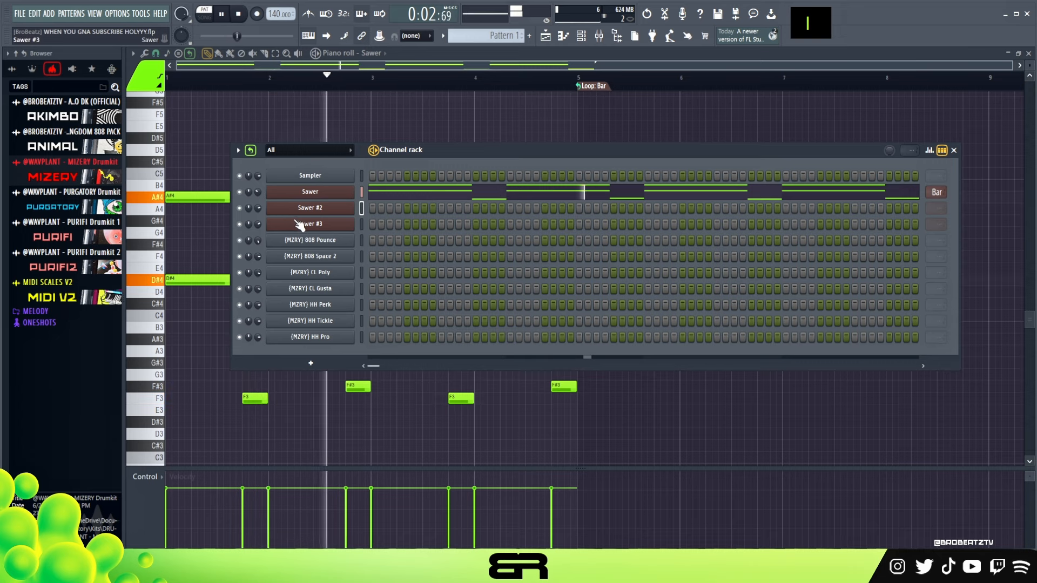
key(space)
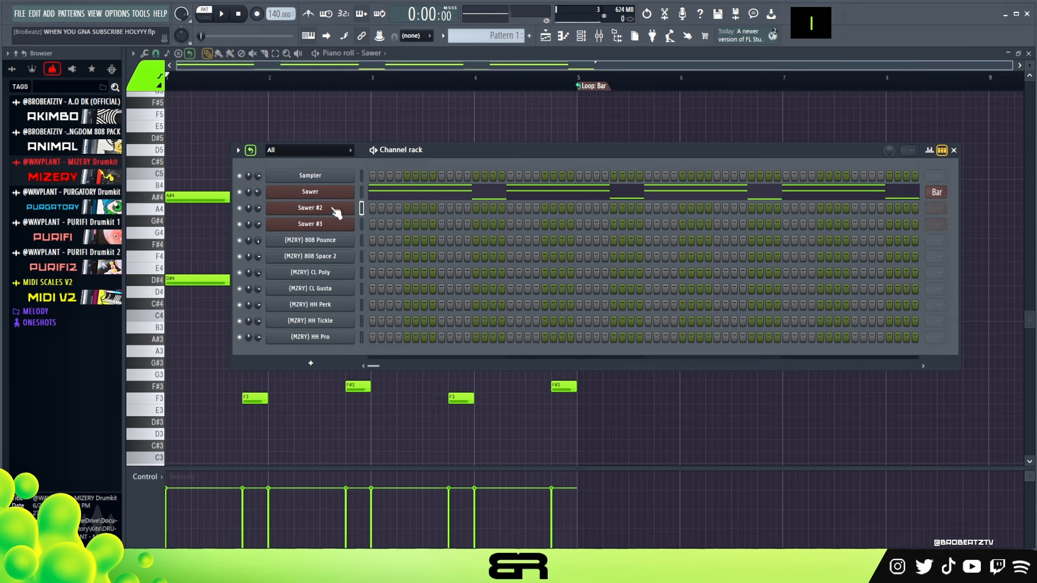
right_click(352, 203)
click(274, 195)
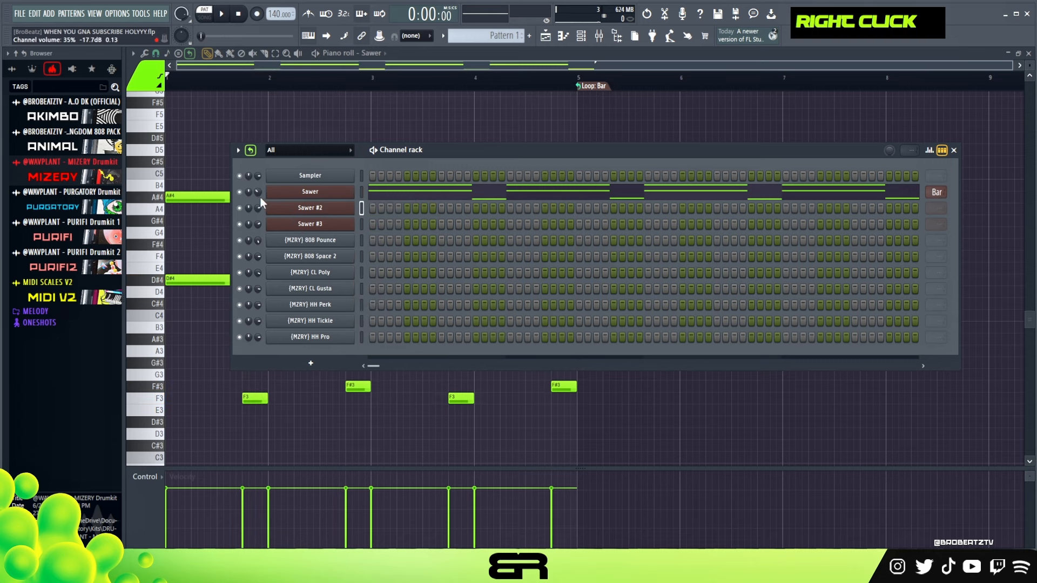
mouse_move(258, 194)
mouse_down()
mouse_move(258, 179)
mouse_move(259, 197)
mouse_up()
key(space)
key(space)
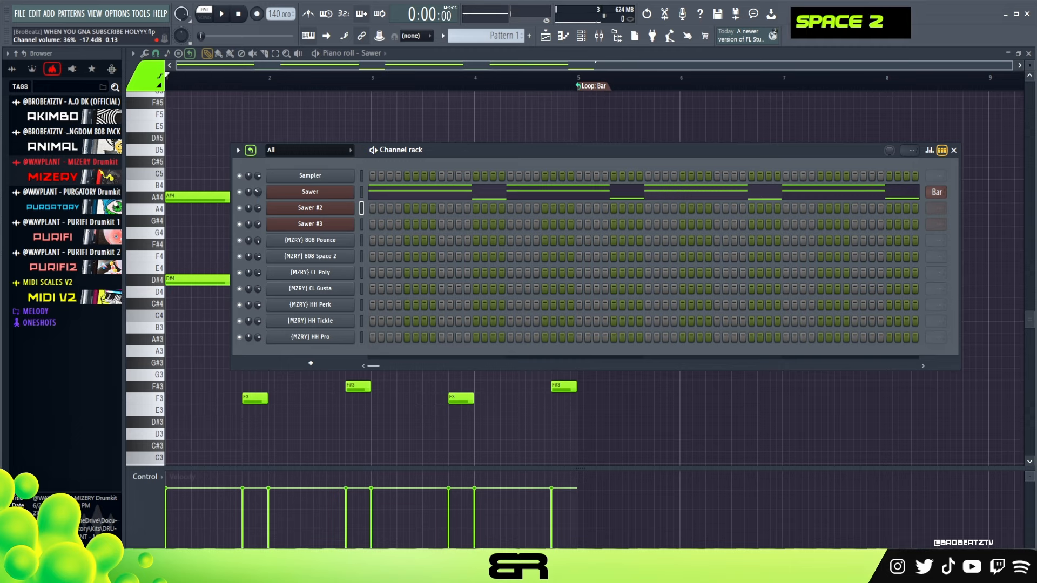
Step: Draw one-bar notes A#4, D#4, A#4 and F4 across bars 1 to 4 for the Sawer #2 channel
click(376, 209)
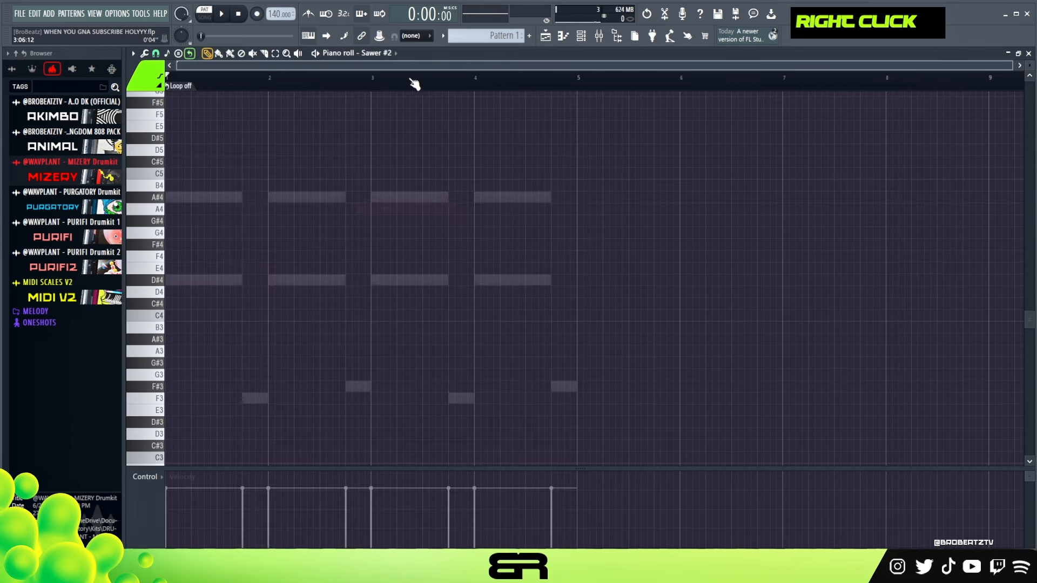
drag(1008, 66, 680, 66)
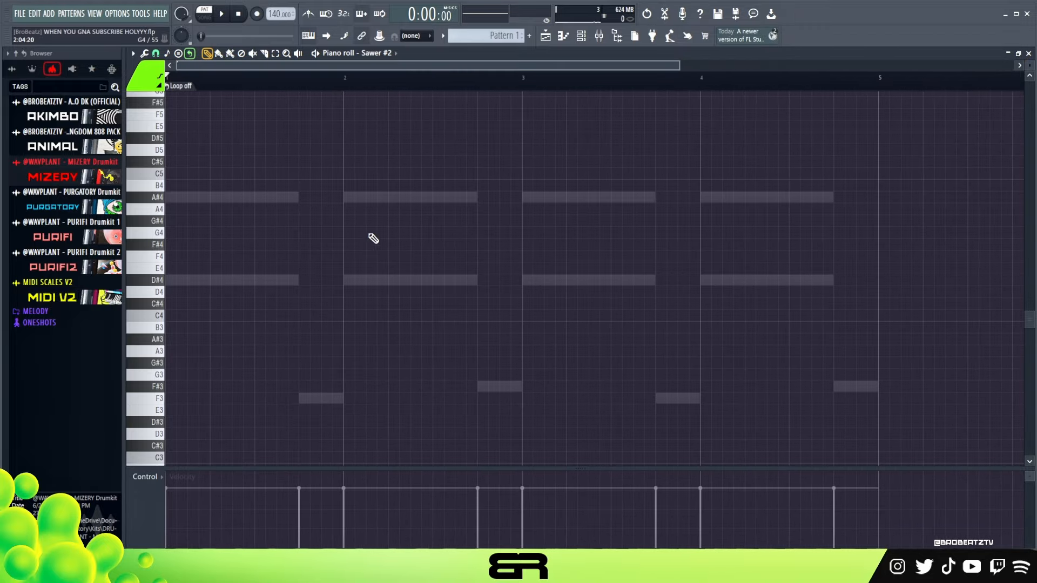
key(space)
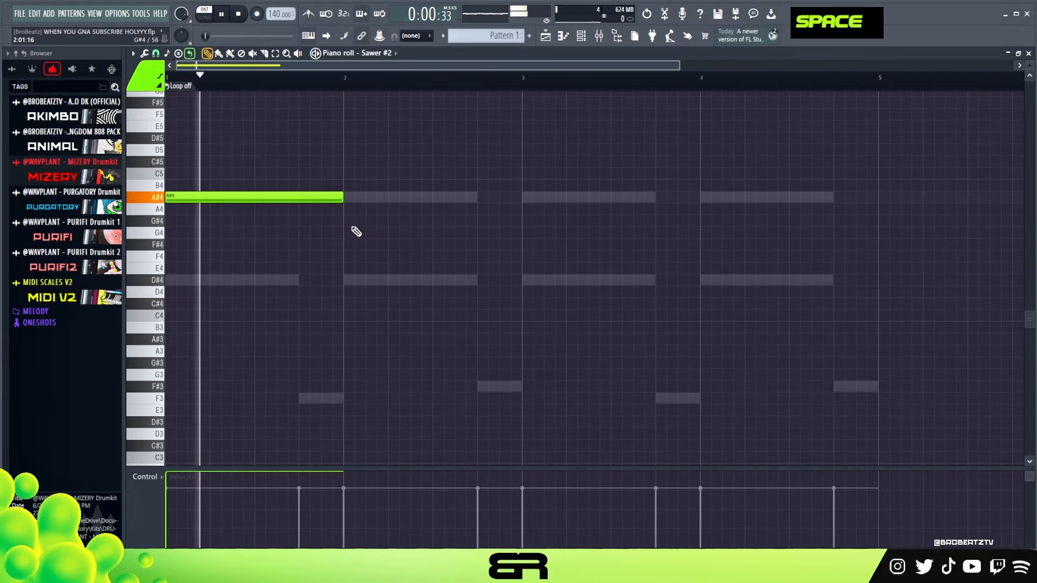
click(349, 279)
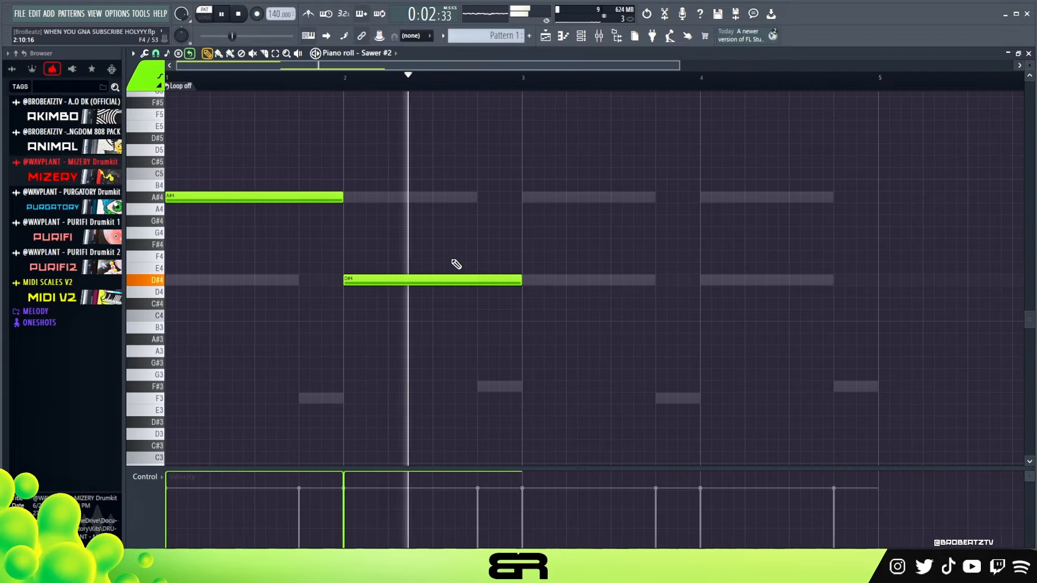
key(space)
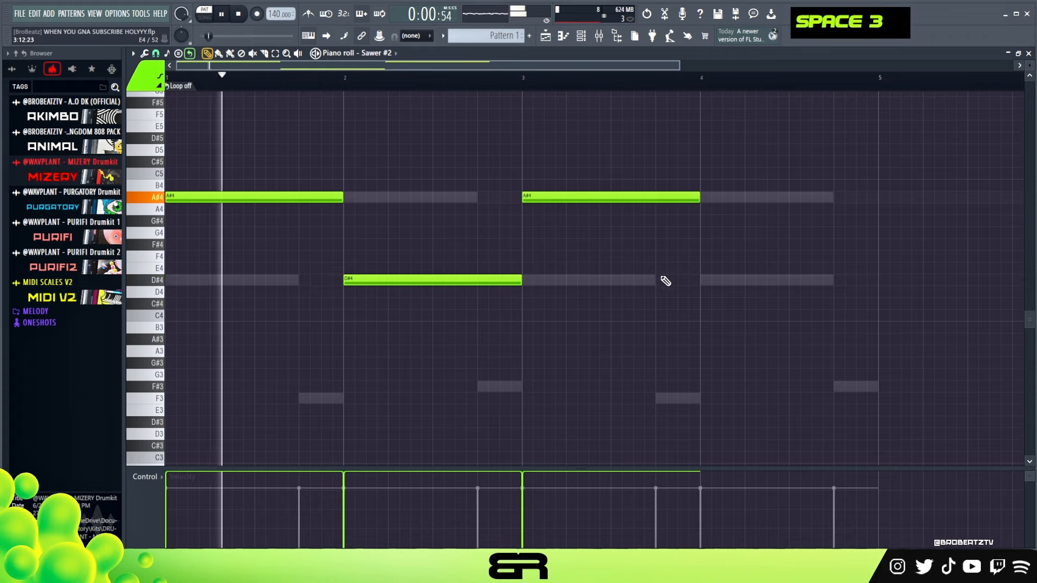
click(703, 257)
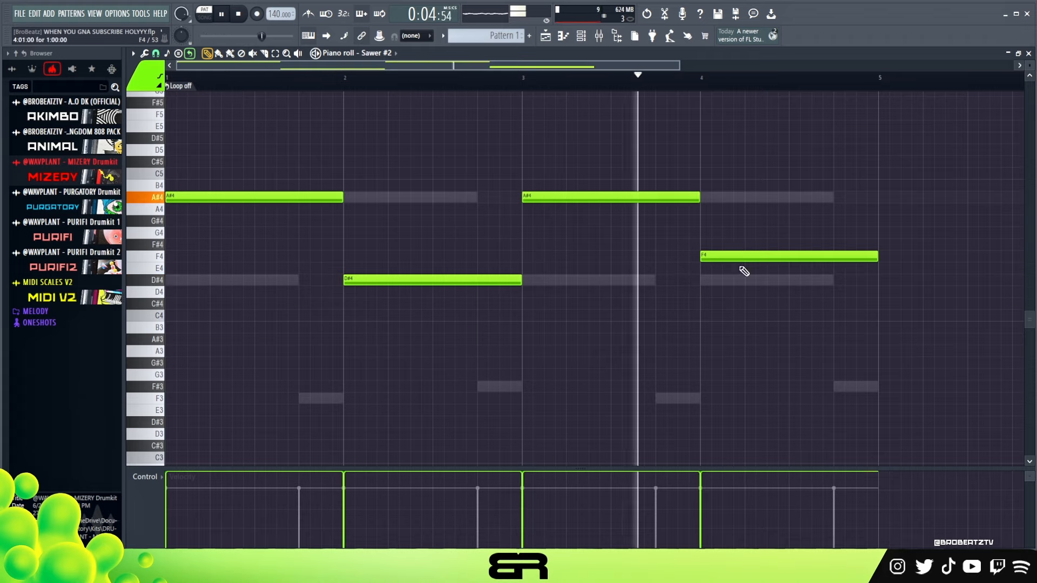
Step: Raise Sawer #2's bar 4 note to F#4 and audition both layers from bar 3
key(space)
key(space)
drag(773, 257, 748, 246)
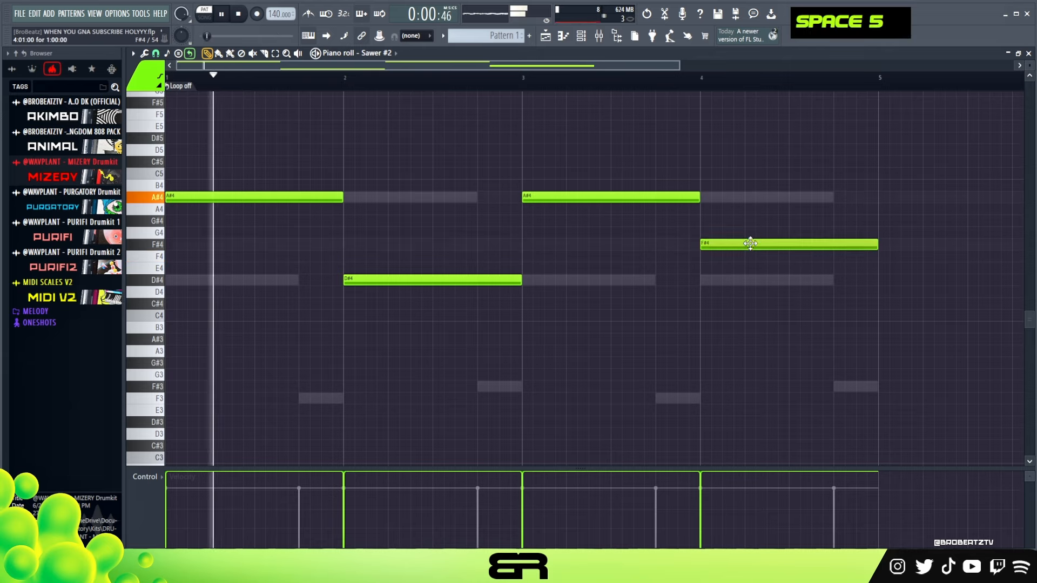
click(526, 75)
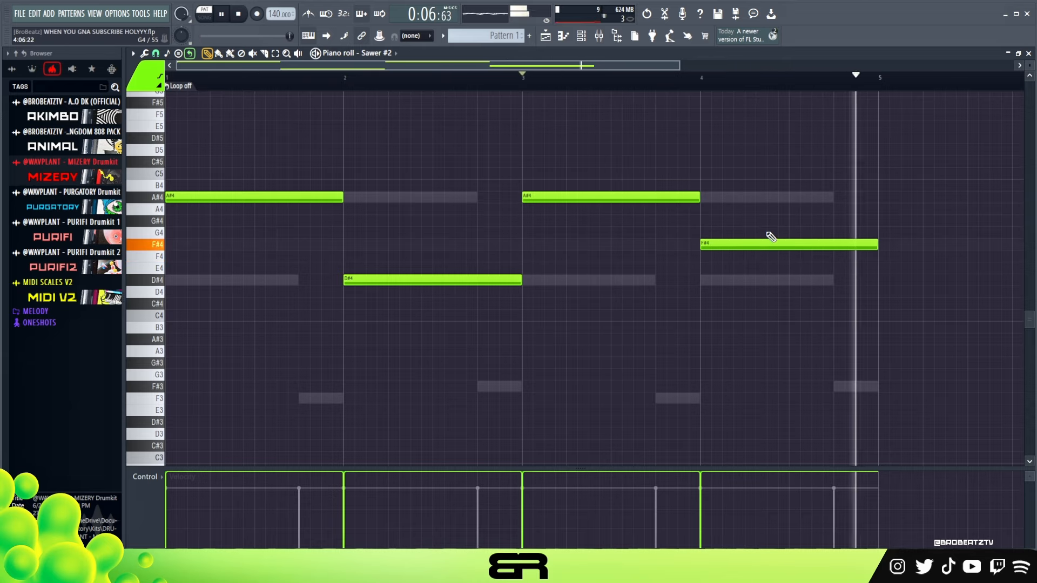
key(space)
Step: Duplicate Sawer #2's four notes into bars 5 to 8 one octave higher and return to the Sawer channel's notes
drag(856, 311, 900, 192)
key(ctrl+Up)
right_click(800, 269)
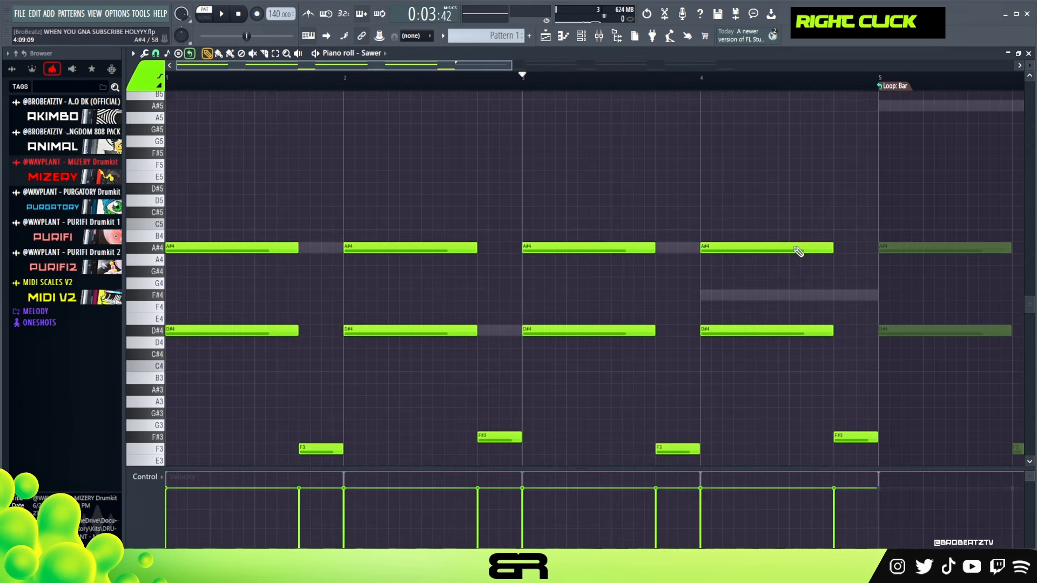
key(ctrl+a)
right_click(419, 236)
Step: Route the three Sawer channels to consecutive mixer tracks starting at Insert 1
click(584, 38)
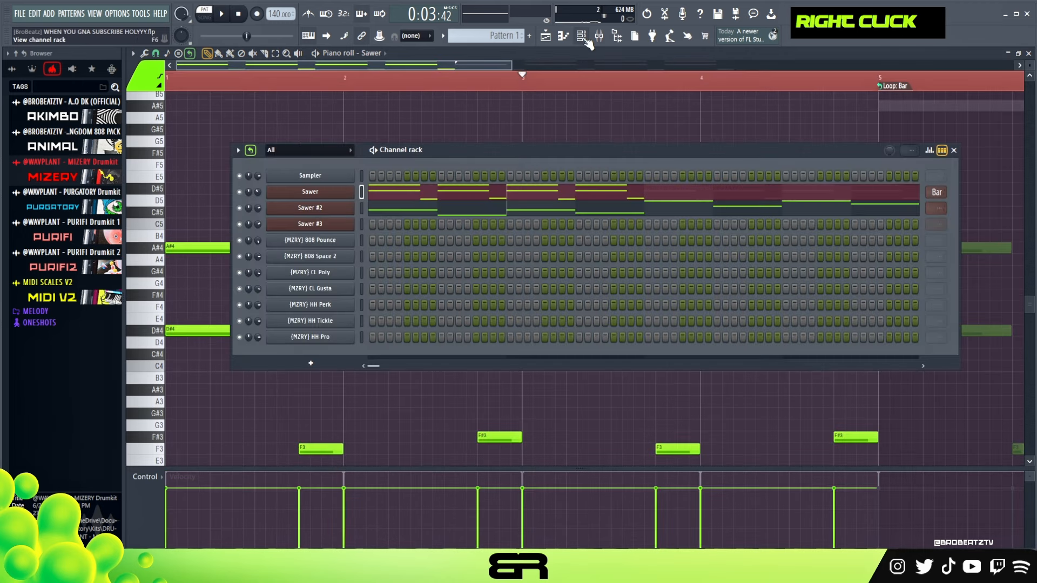
click(583, 37)
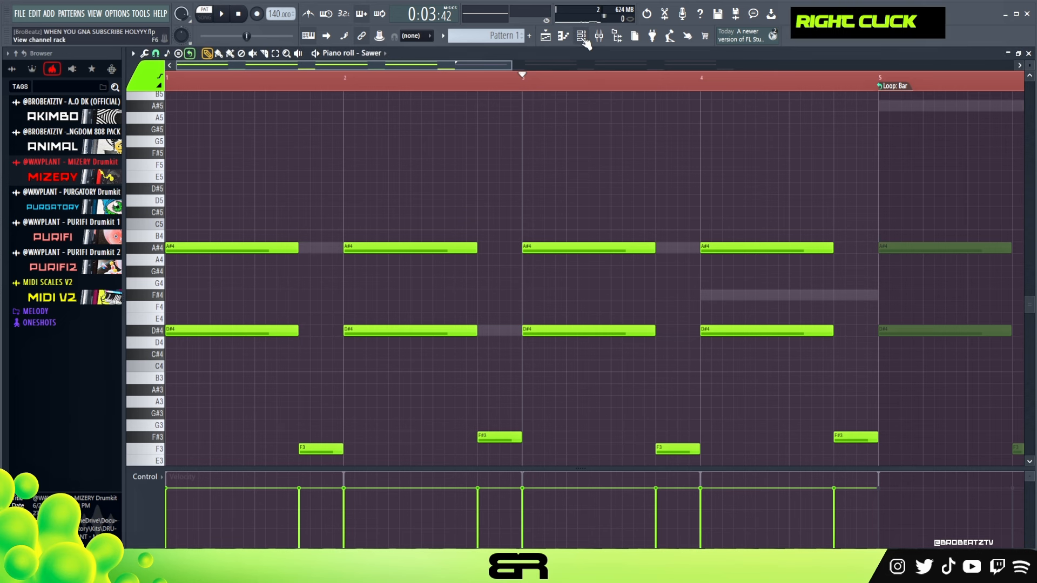
click(582, 37)
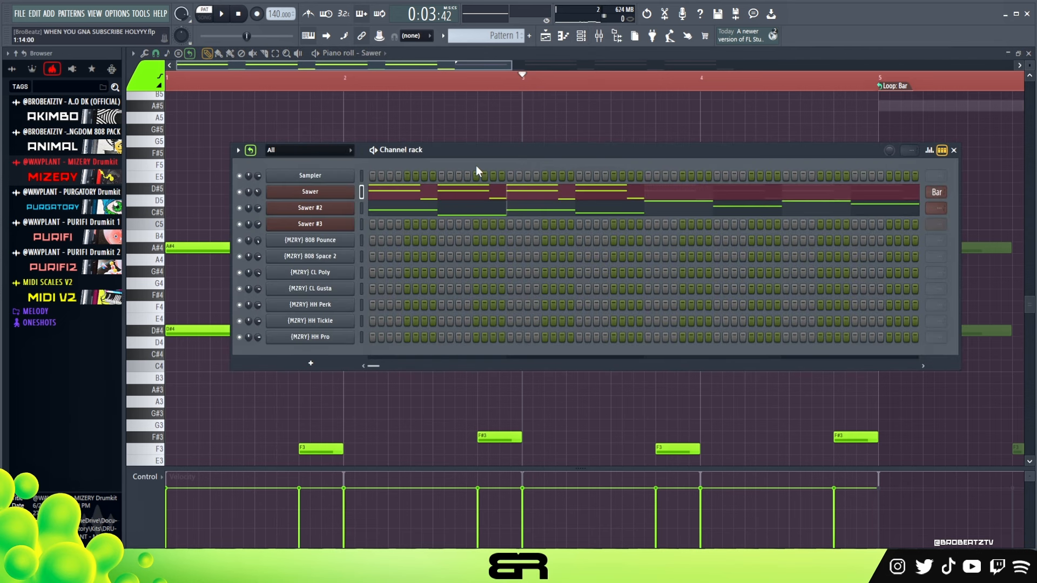
double_click(241, 15)
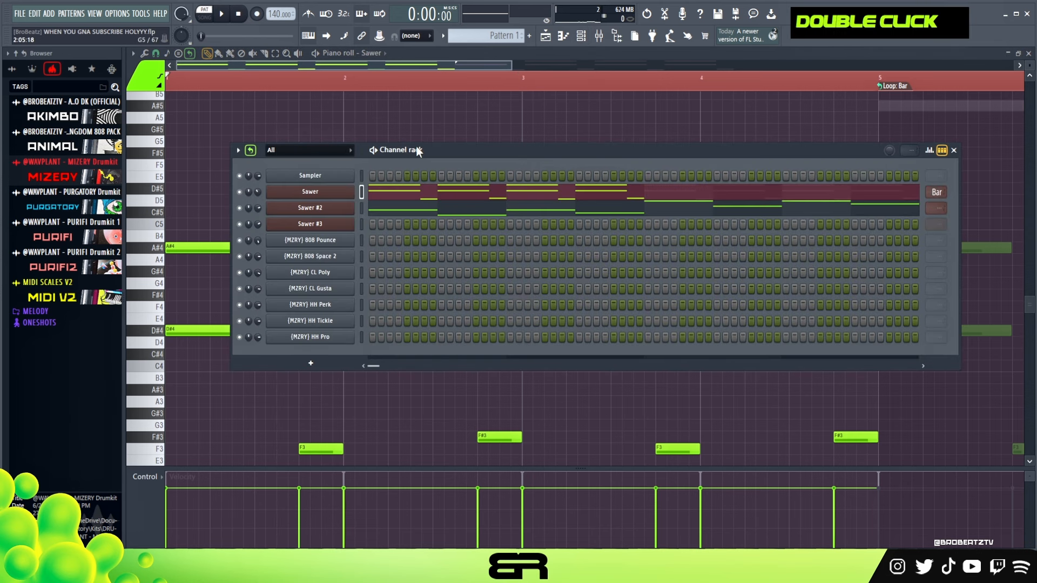
mouse_move(428, 159)
mouse_down()
mouse_move(441, 178)
mouse_move(445, 158)
mouse_move(433, 167)
mouse_up()
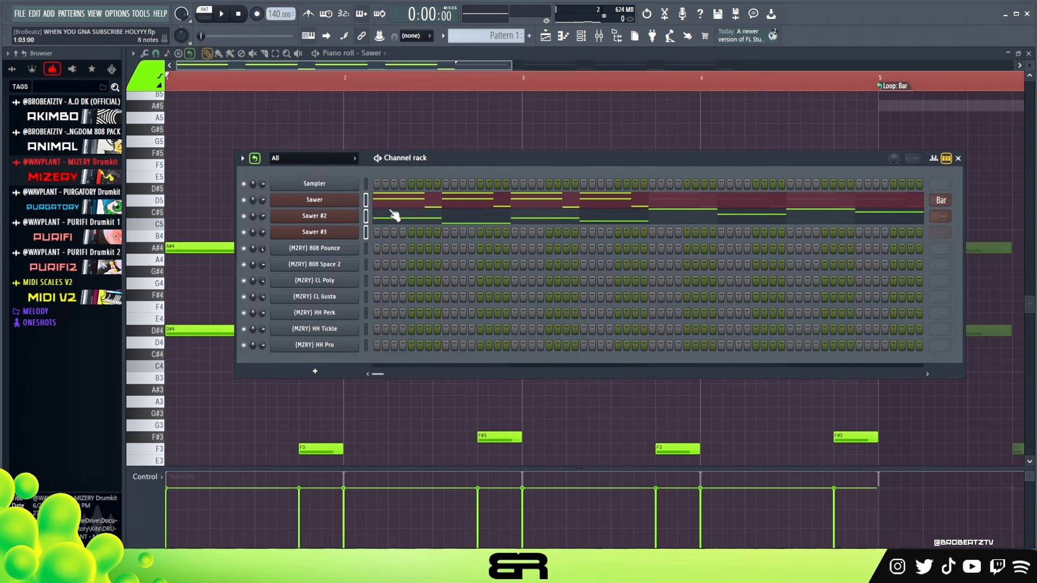
click(598, 36)
right_click(448, 139)
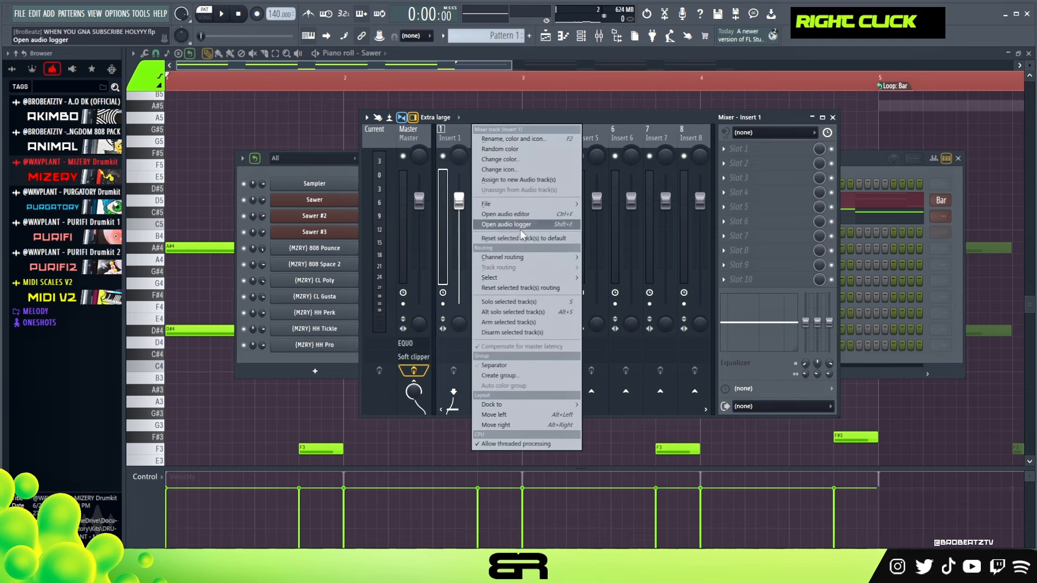
click(613, 269)
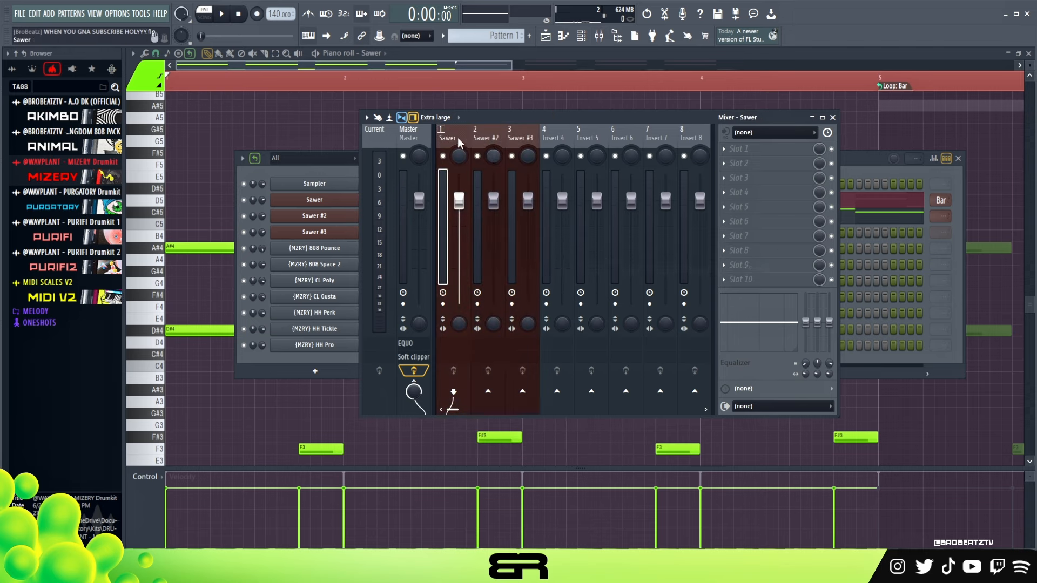
Step: Load the stock mixer track preset Golden Turd (Momentary x Reverb x Grossbeat) onto the first Sawer's mixer track
click(507, 141)
right_click(458, 139)
mouse_move(518, 204)
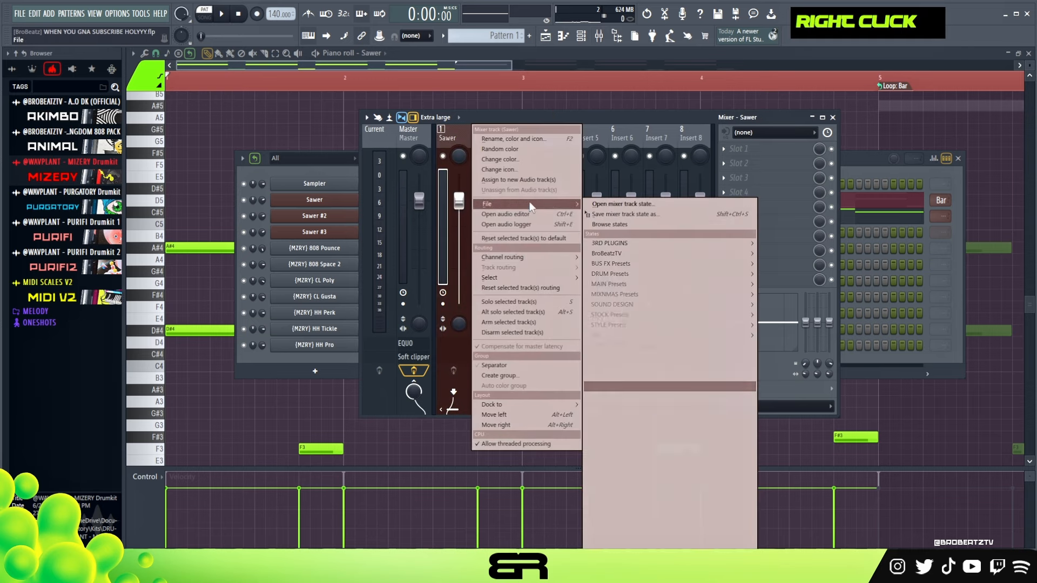
mouse_move(637, 318)
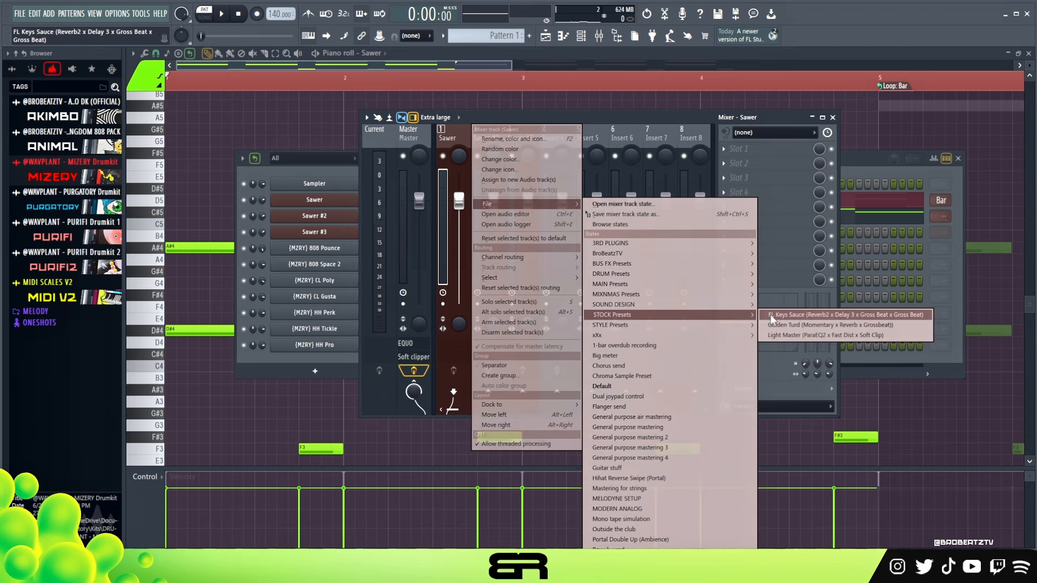
click(804, 334)
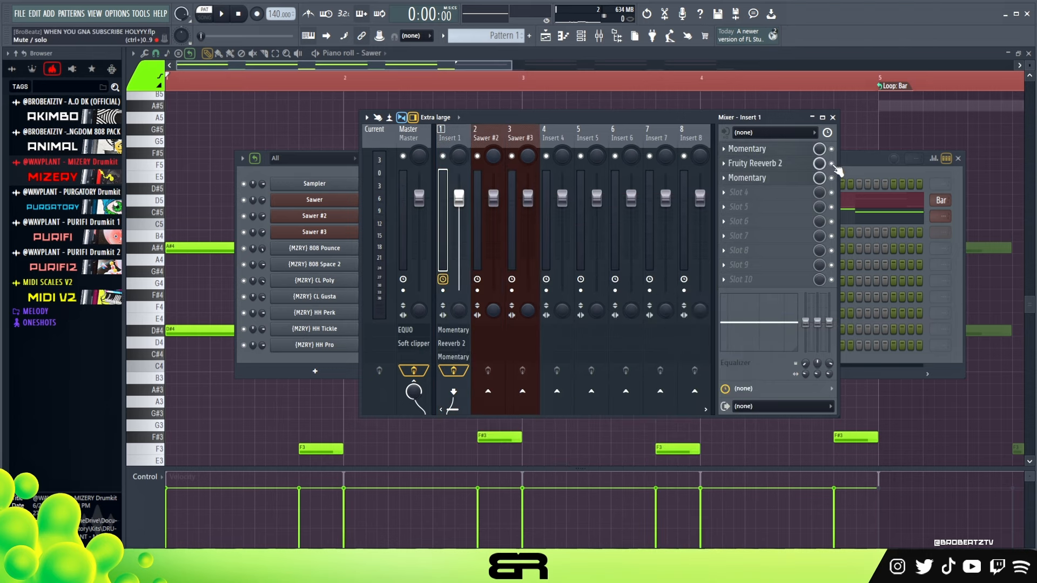
Step: Open the first Momentary effect on Insert 1 and audition the pattern with its 1/2 Speed time setting
double_click(768, 149)
drag(526, 153, 623, 111)
key(space)
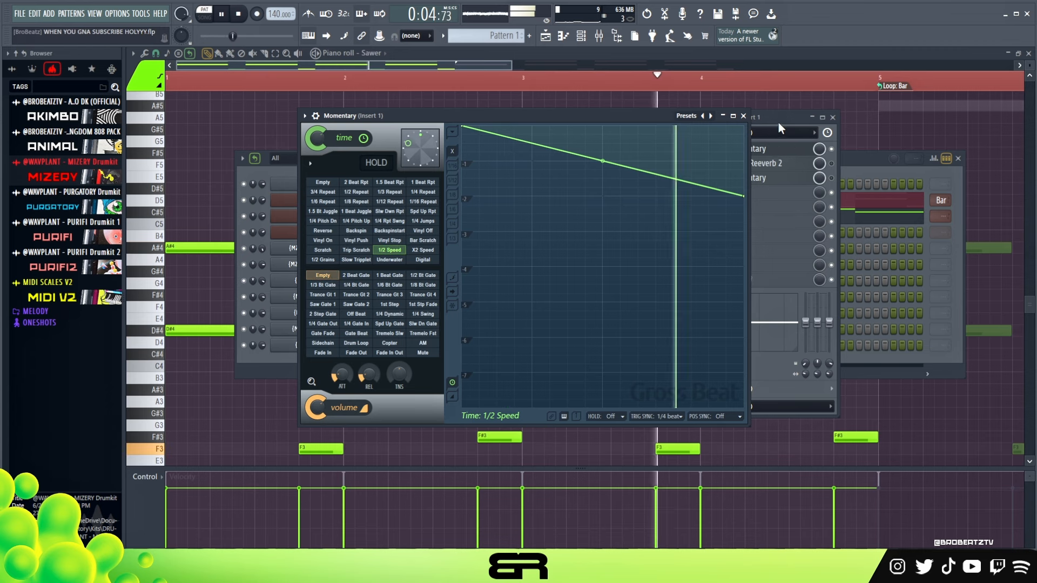
key(space)
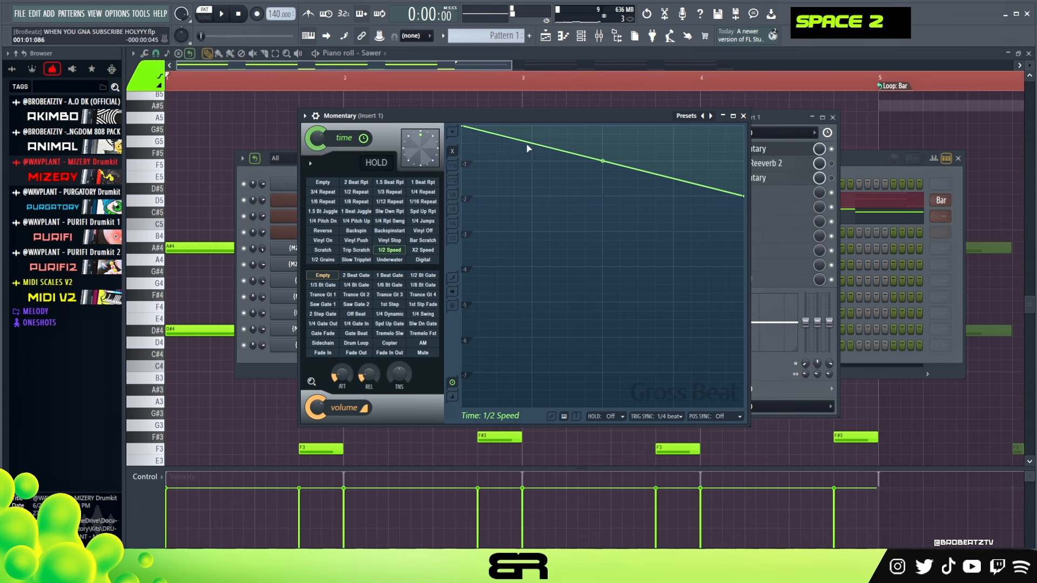
Step: Move the first Momentary effect's window aside and audition the pattern with its 1/2 Speed setting on Insert 1
drag(371, 117, 567, 201)
mouse_move(466, 207)
mouse_down()
mouse_move(459, 242)
mouse_move(459, 220)
mouse_up()
key(space)
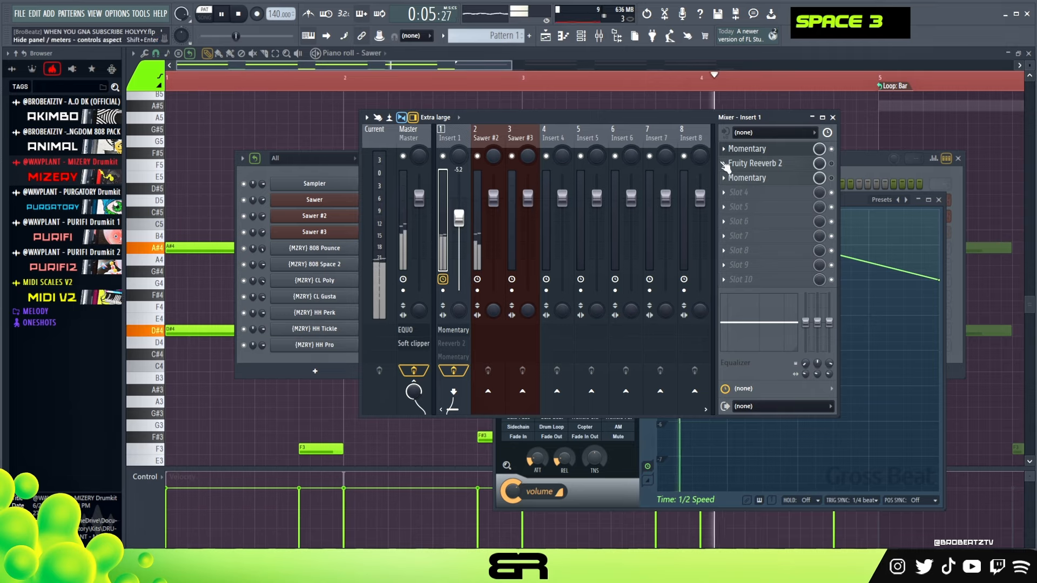
drag(853, 204, 681, 167)
click(776, 171)
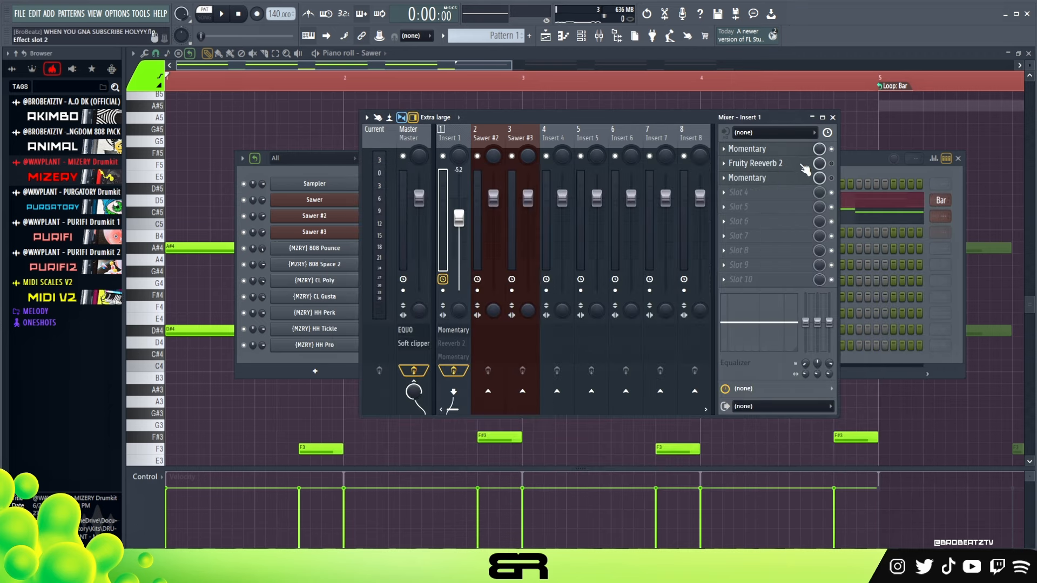
Step: Enable Fruity Reeverb 2 on Insert 1, open it to audition the pattern with its reverb, and close its window
double_click(787, 167)
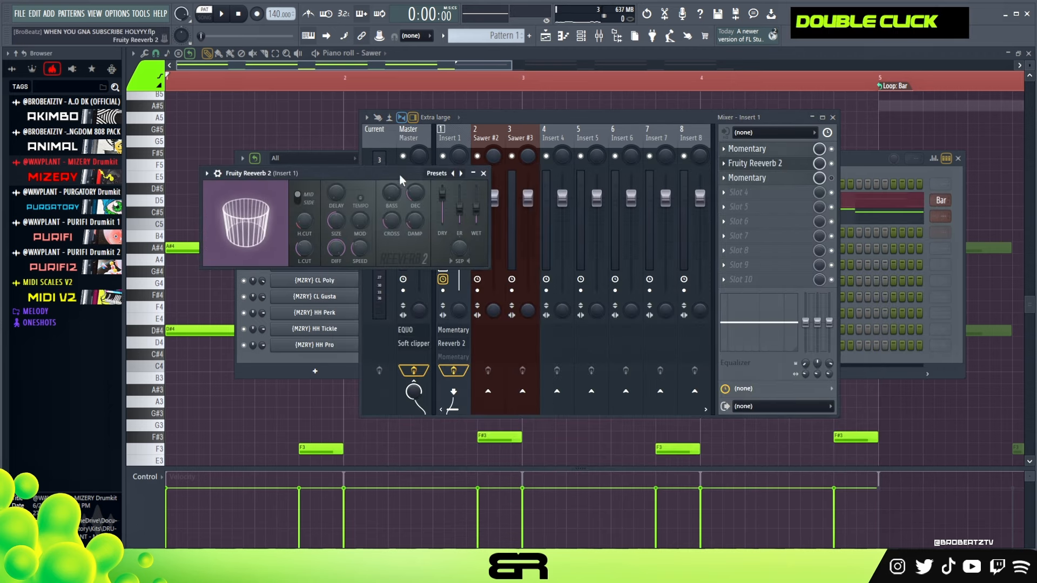
drag(398, 178, 650, 192)
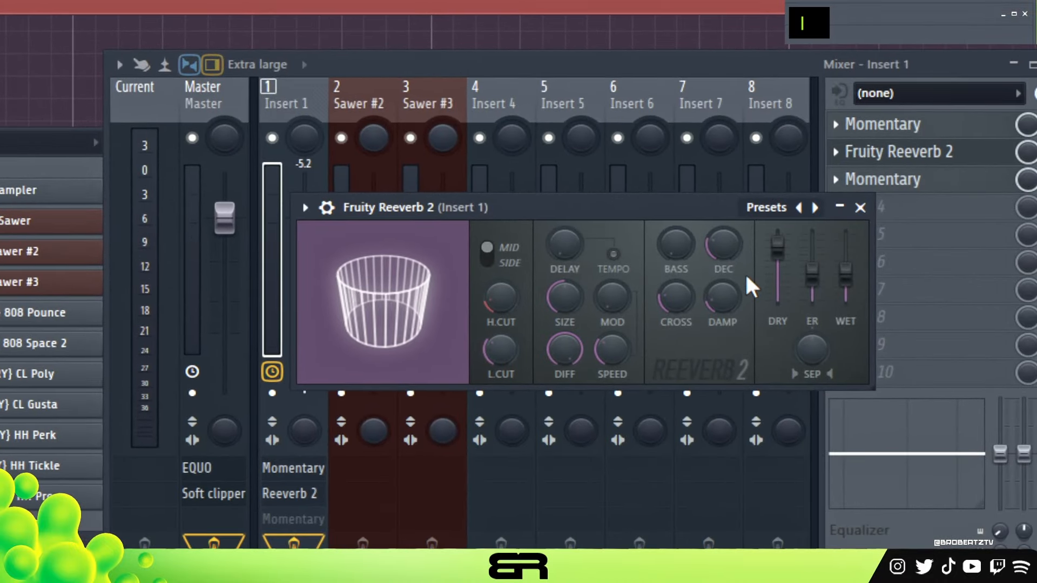
scroll(794, 340, down, 2)
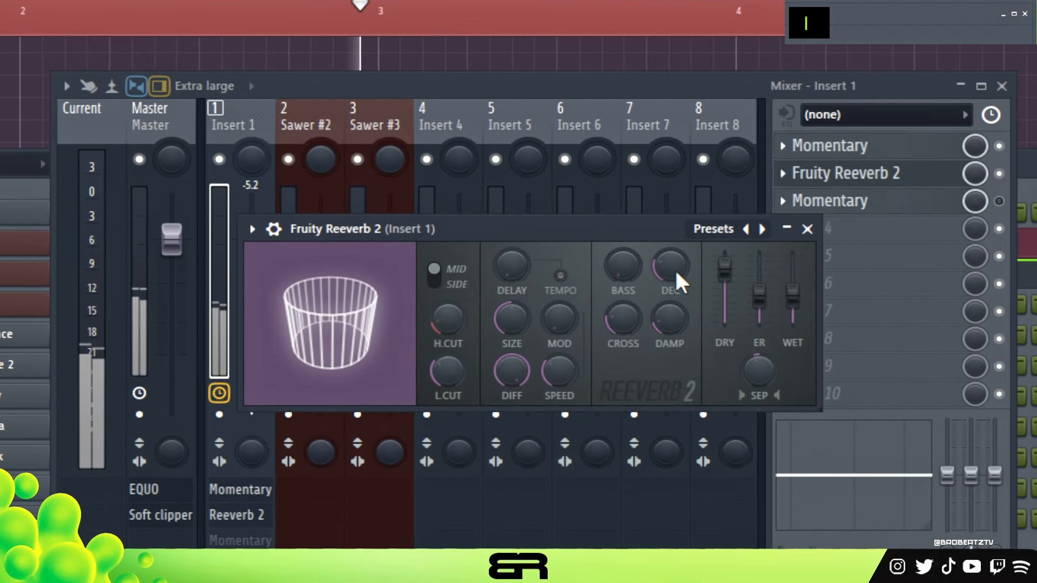
scroll(677, 186, up, 2)
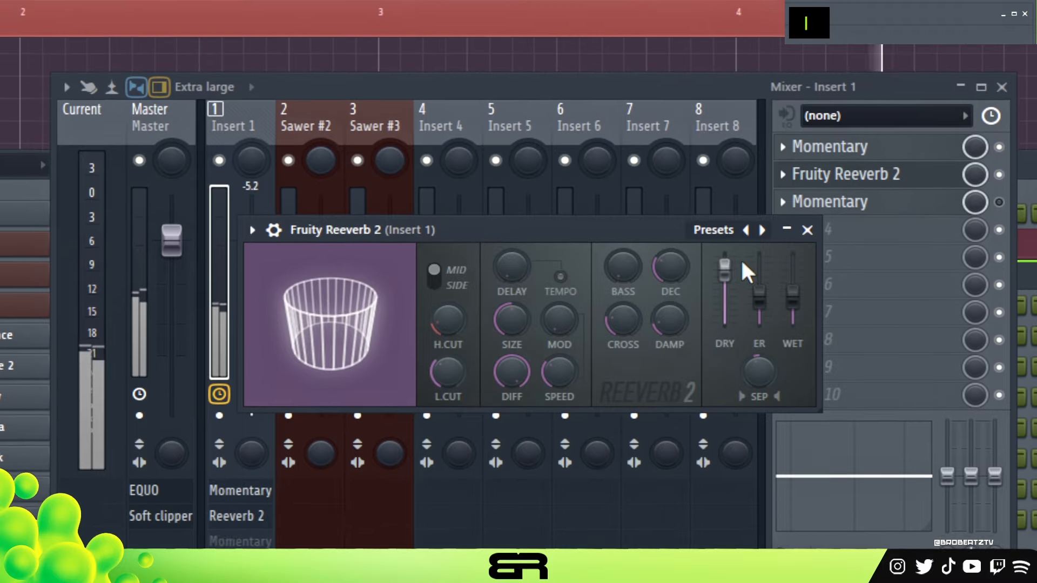
click(806, 229)
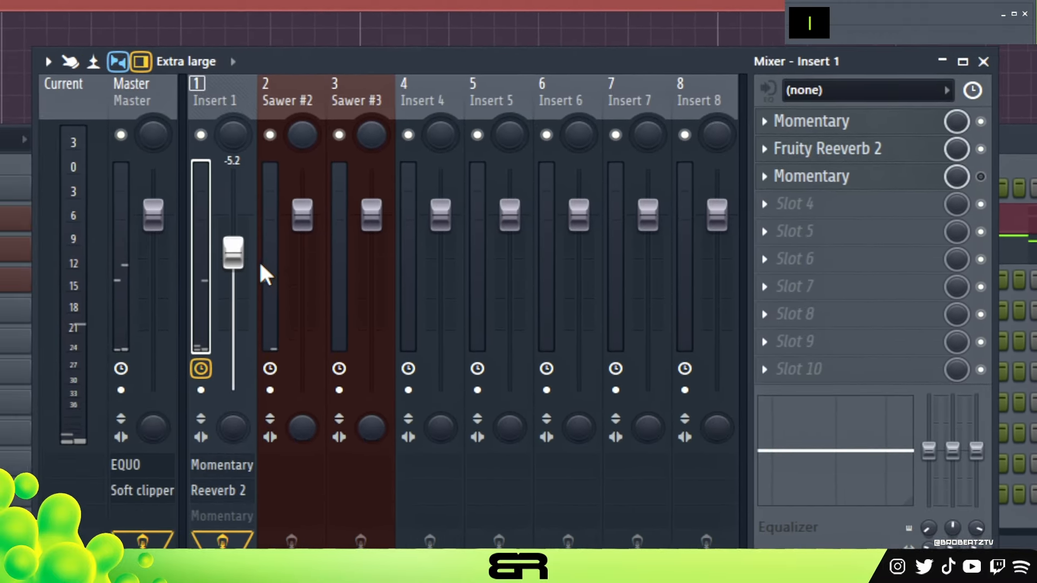
Step: Review the Reverse time and Gate Fade volume settings of Insert 1's second Momentary effect and enable that effect
scroll(231, 256, down, 4)
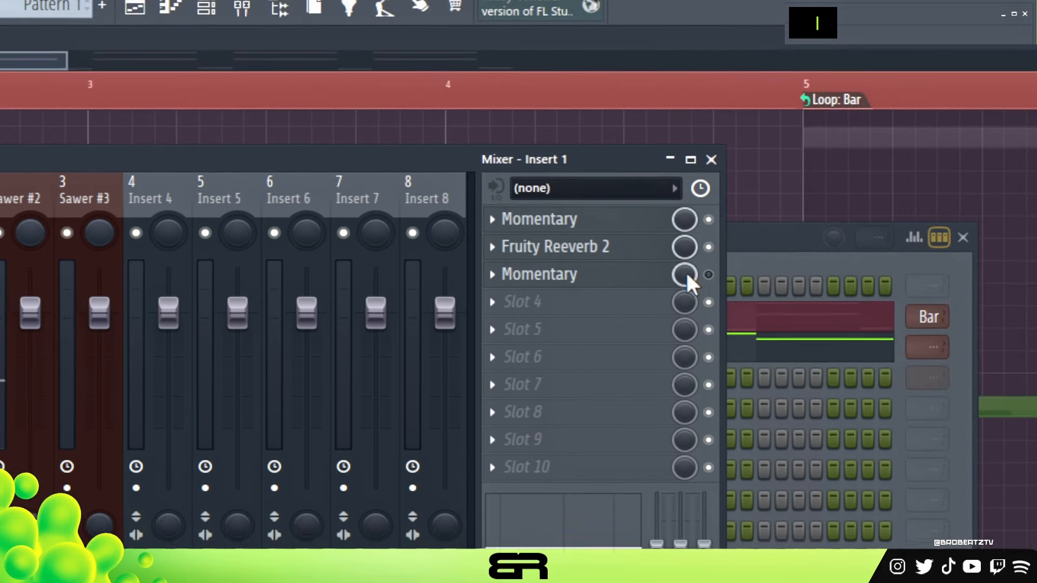
click(639, 280)
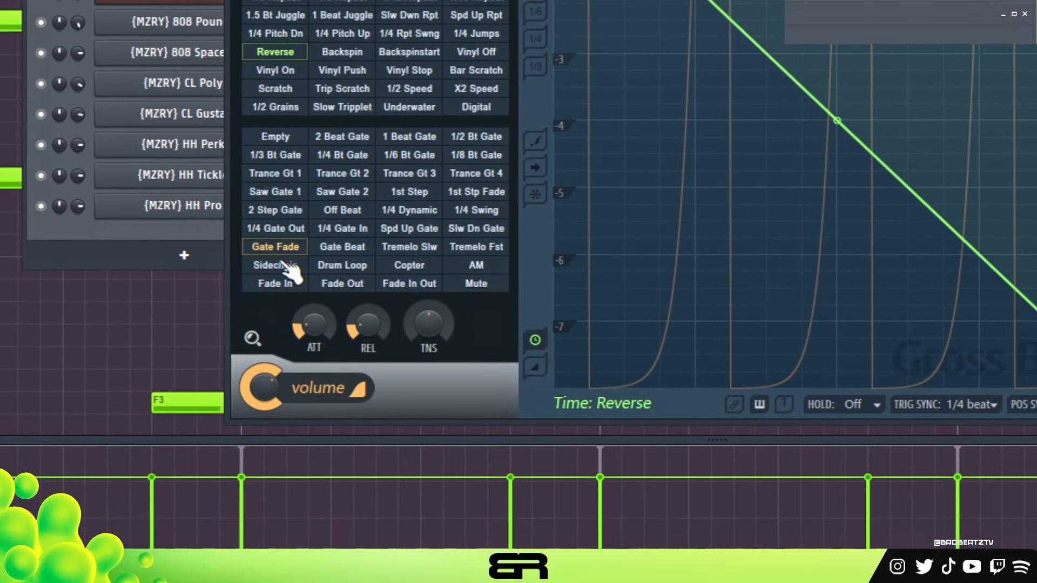
click(273, 475)
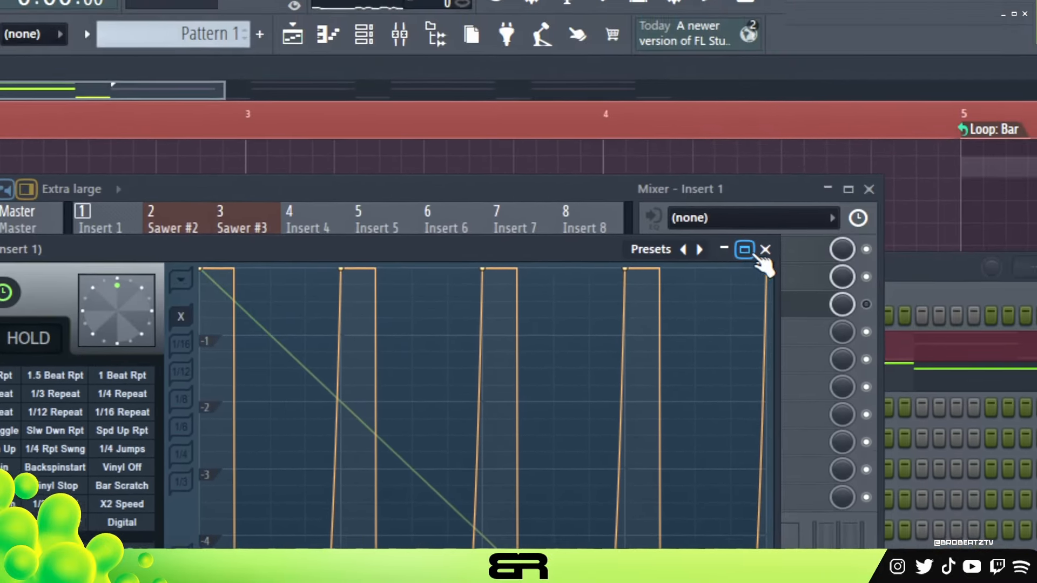
click(764, 251)
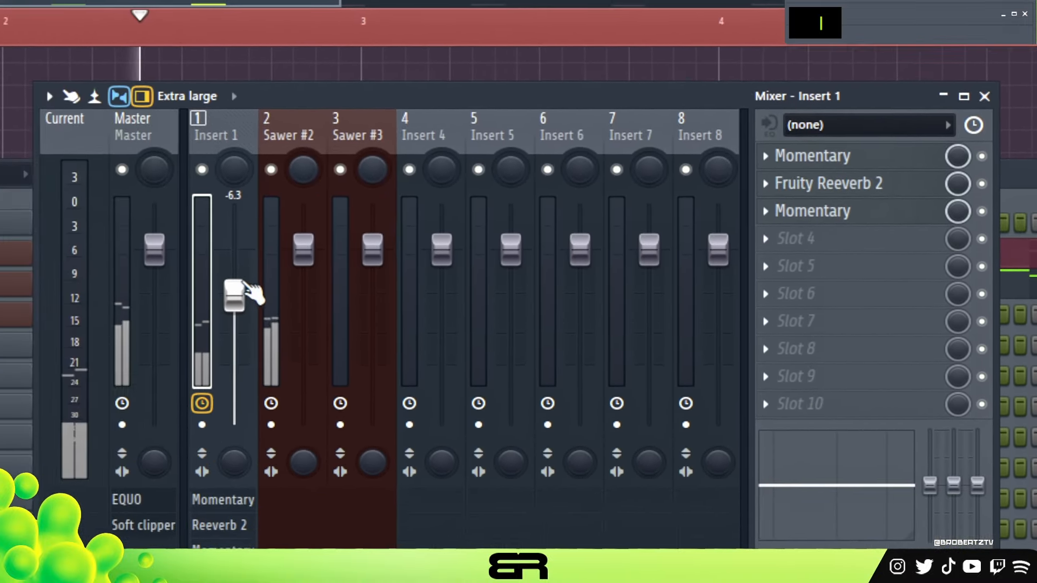
Step: Balance the mixer levels with Insert 1 at -3.5 dB and Sawer #2 at -1.6 dB, and widen Sawer #2's stereo separation
scroll(253, 292, up, 3)
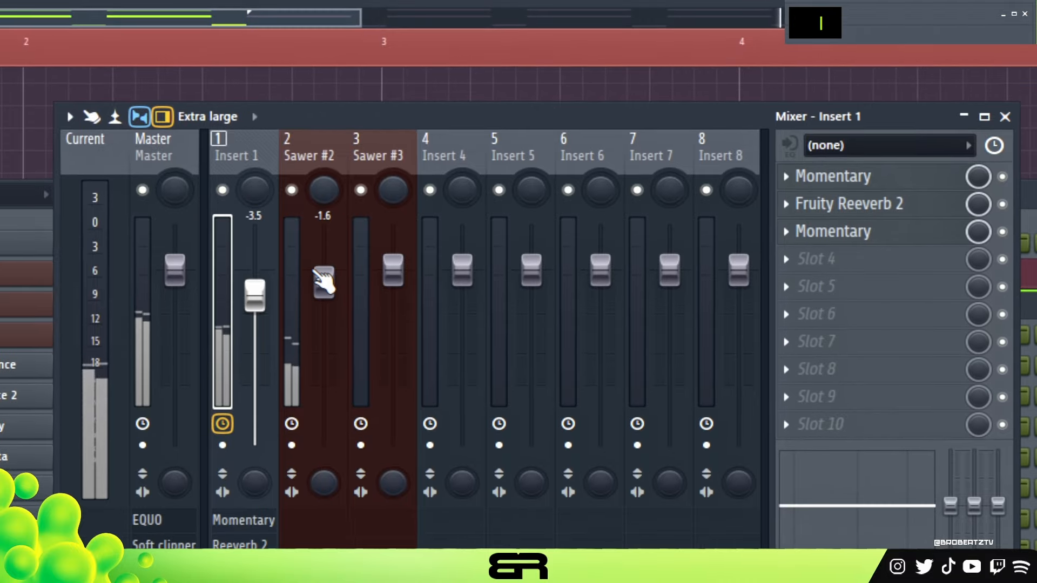
scroll(324, 482, down, 2)
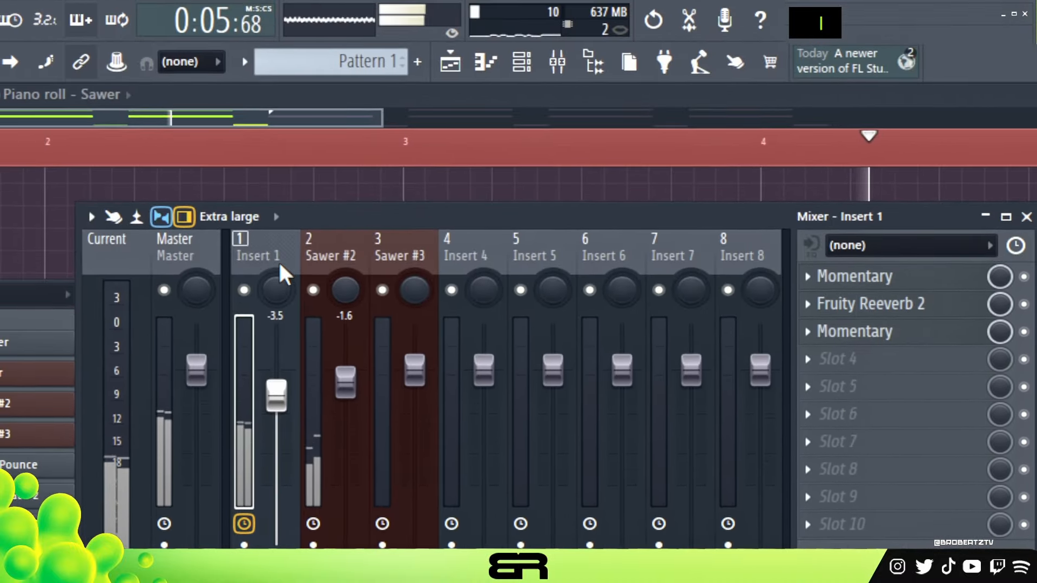
click(326, 266)
drag(751, 262, 728, 227)
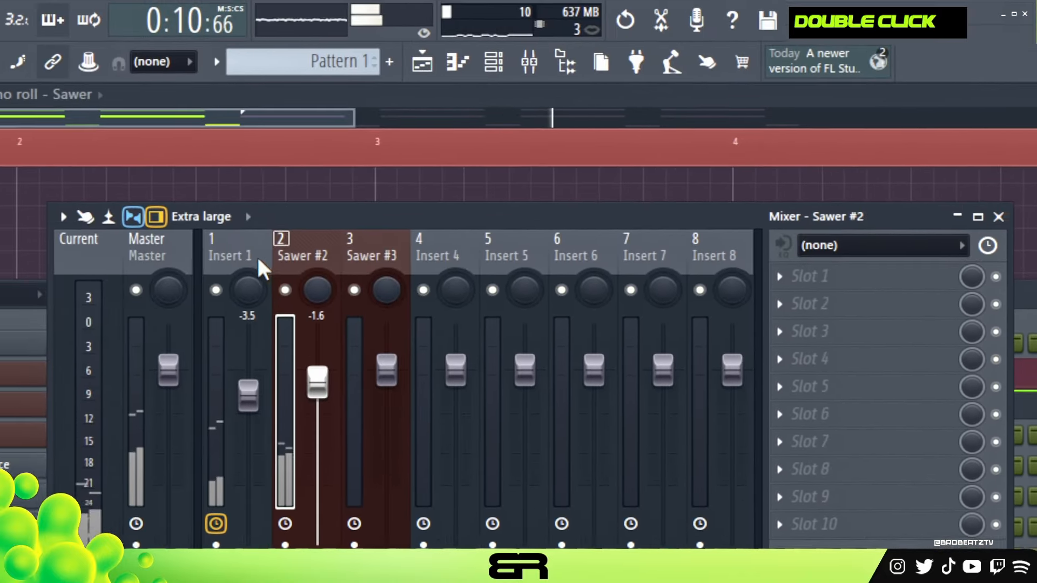
Step: Cut the low band of Insert 1's built-in equalizer to -18 dB at 44 Hz, stop playback and close the mixer
click(270, 258)
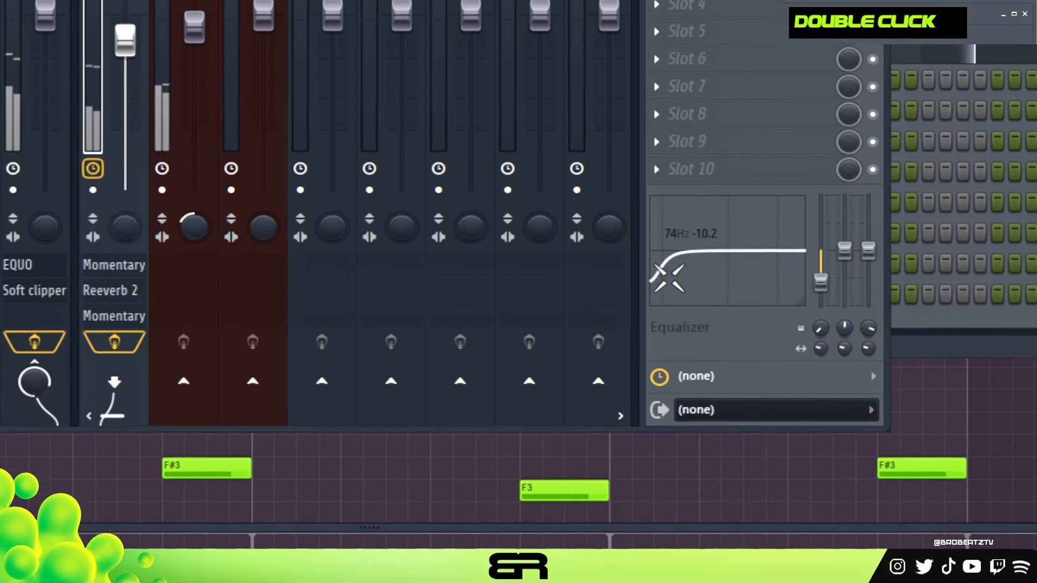
drag(833, 365, 865, 396)
drag(657, 202, 619, 202)
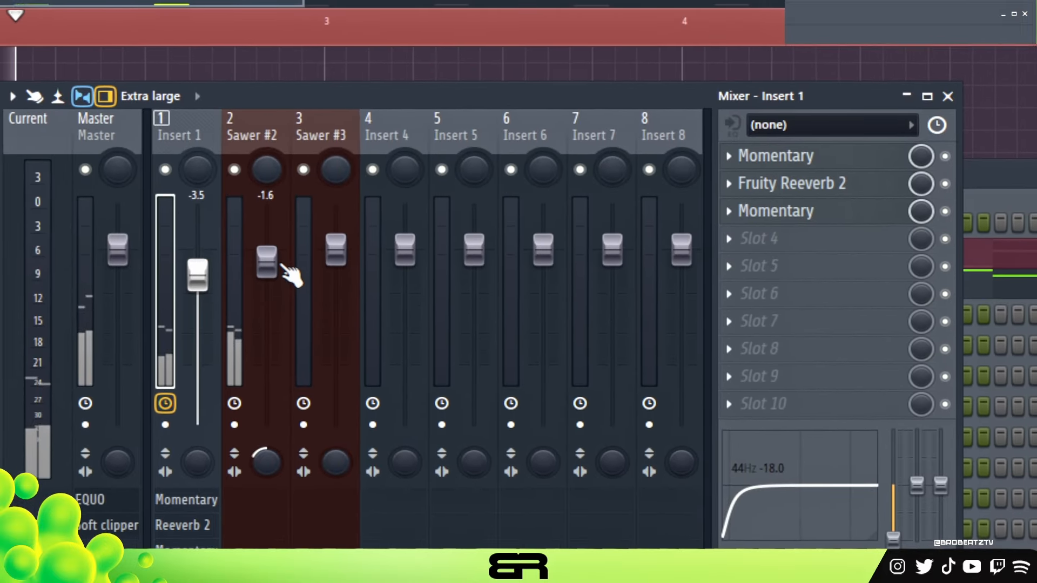
key(space)
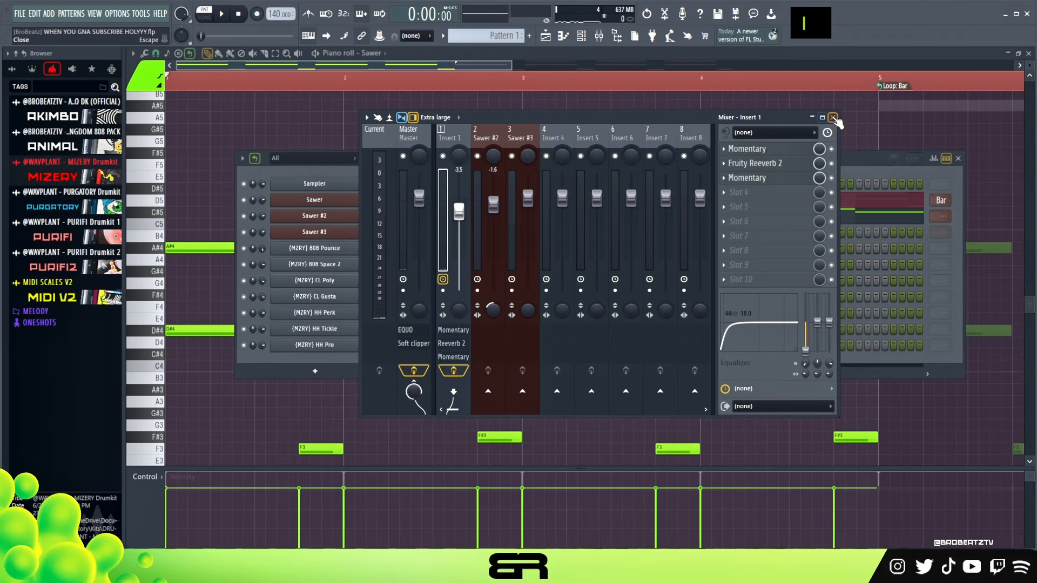
click(833, 117)
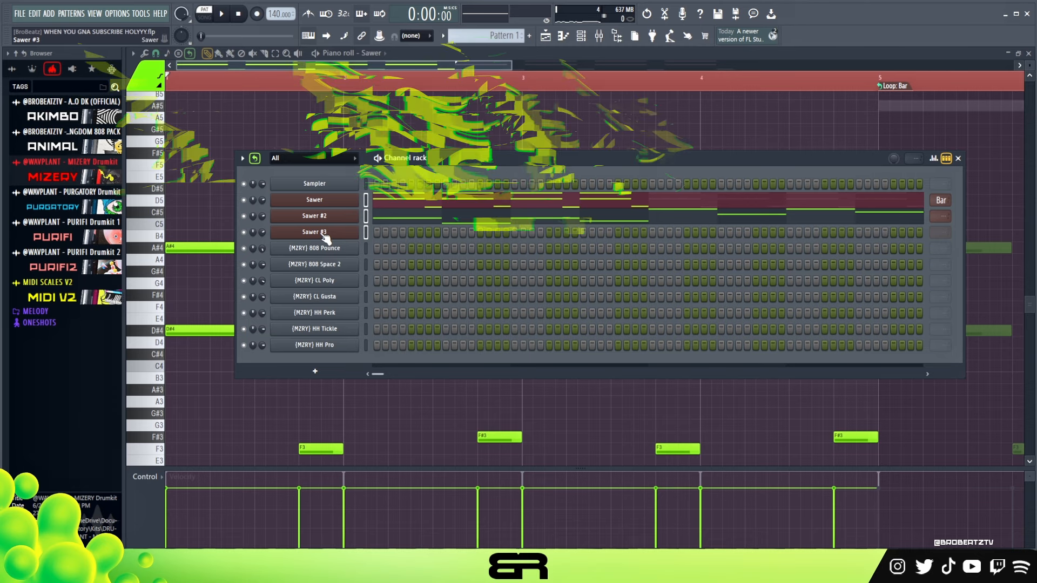
Step: Load the FG Hollow Man preset from the Leads bank into Sawer #3 and close the synth
click(324, 232)
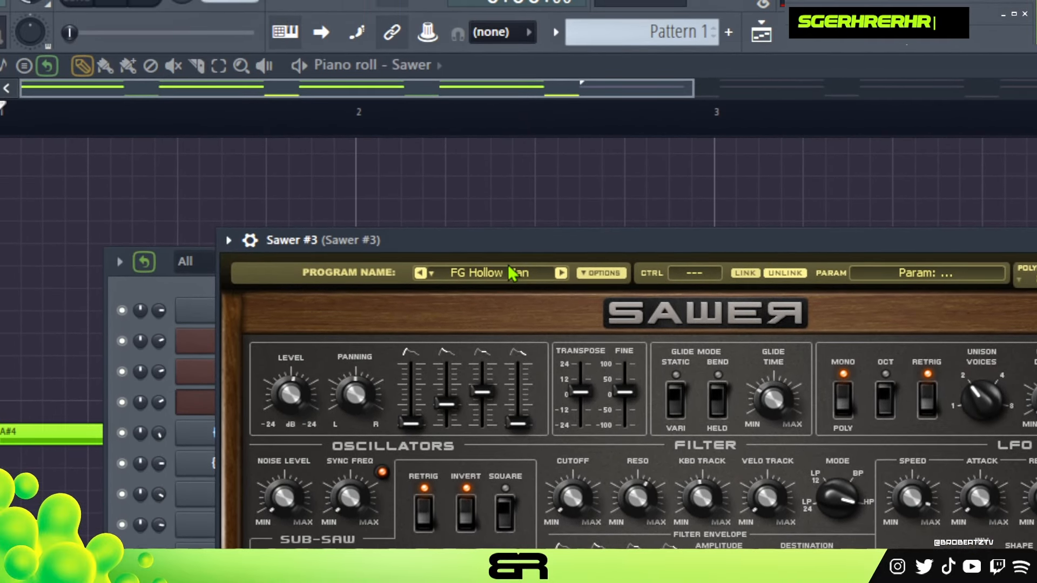
double_click(512, 274)
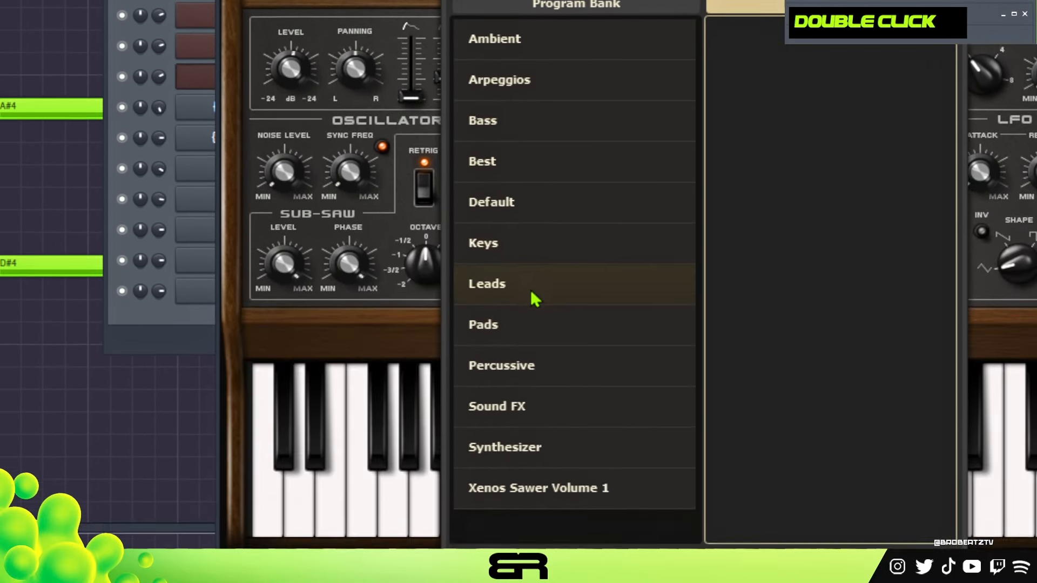
click(501, 272)
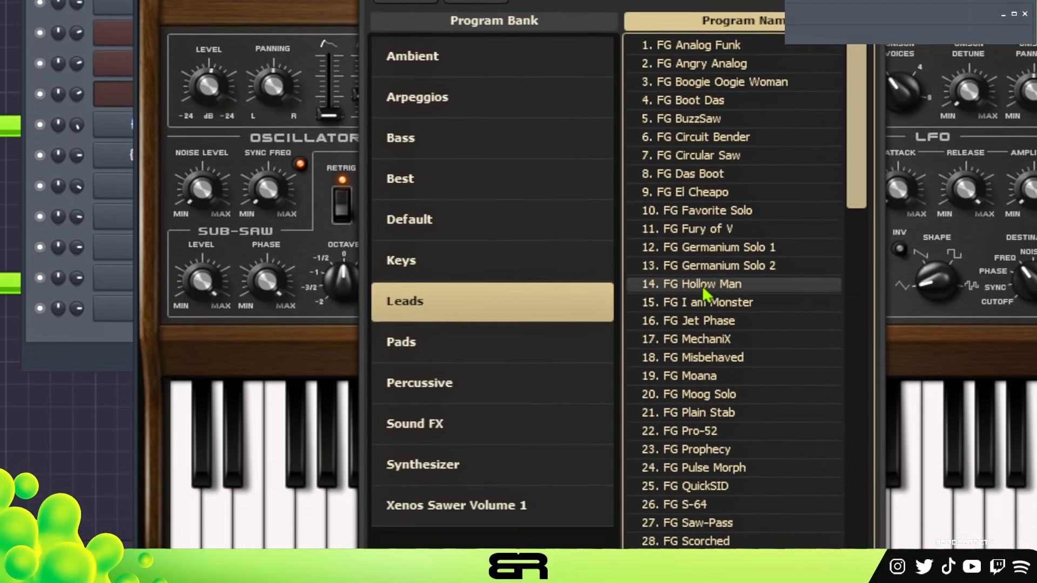
click(700, 271)
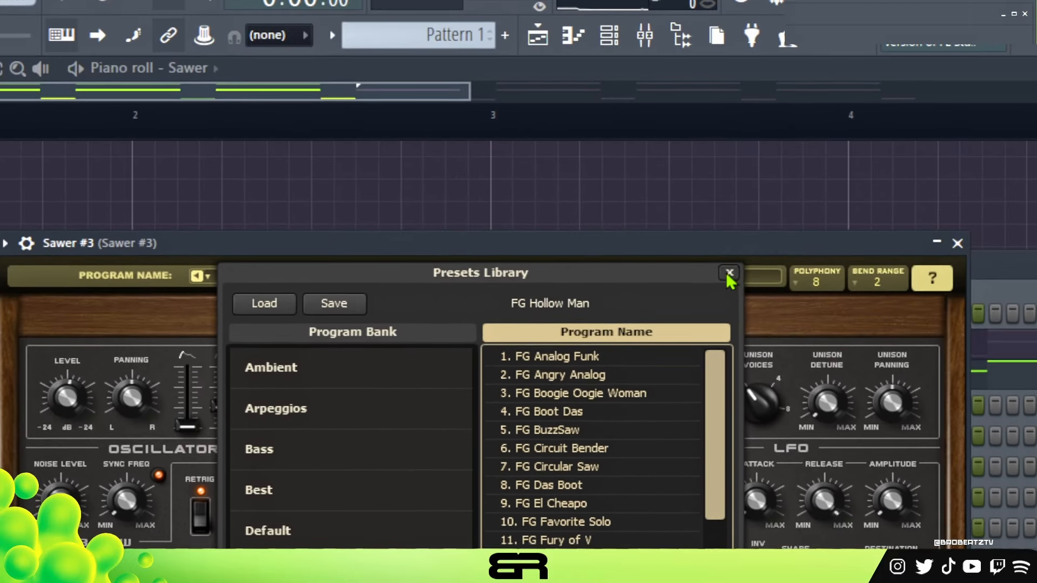
click(729, 277)
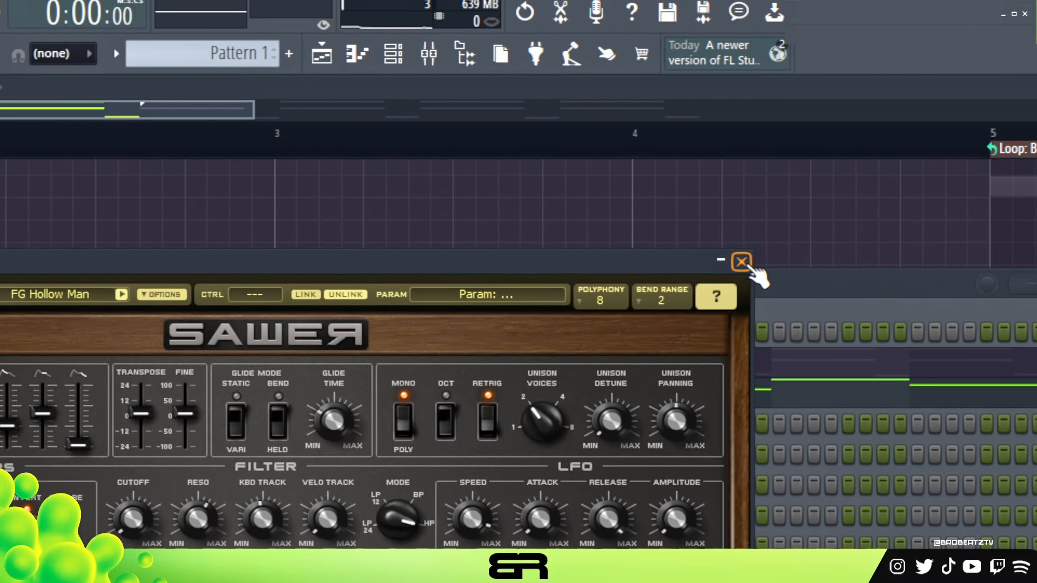
click(756, 259)
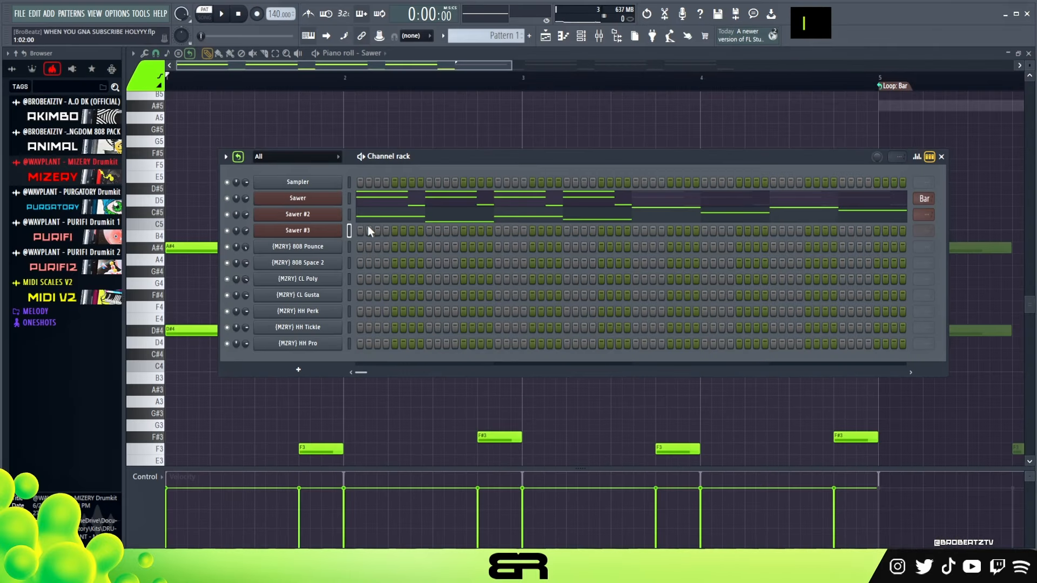
Step: Enter bar-long notes A#4, D#4, A#4 and F#4 across bars 1 to 4 of Sawer #3
right_click(339, 231)
click(370, 229)
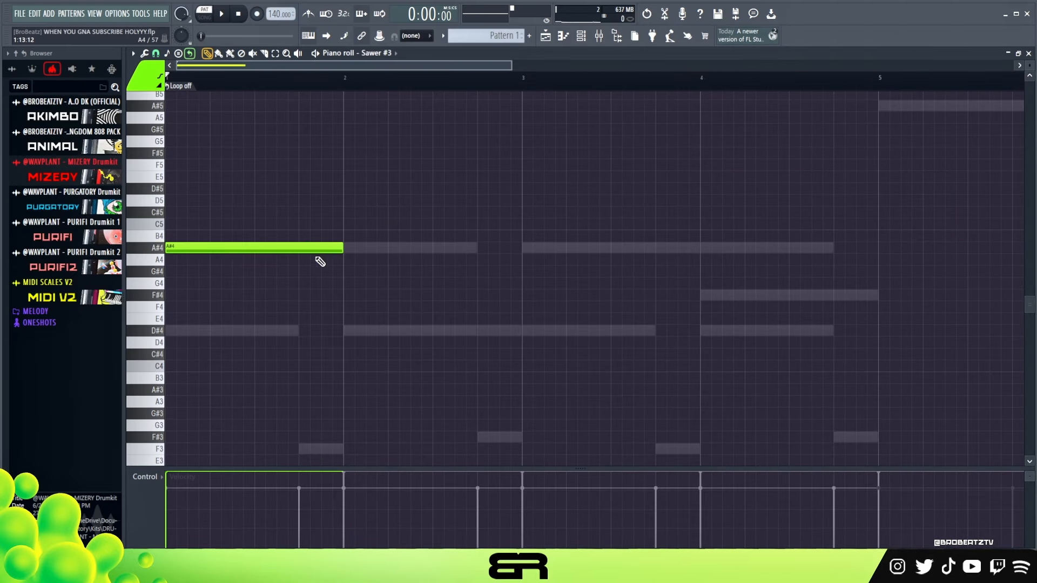
key(space)
key(space)
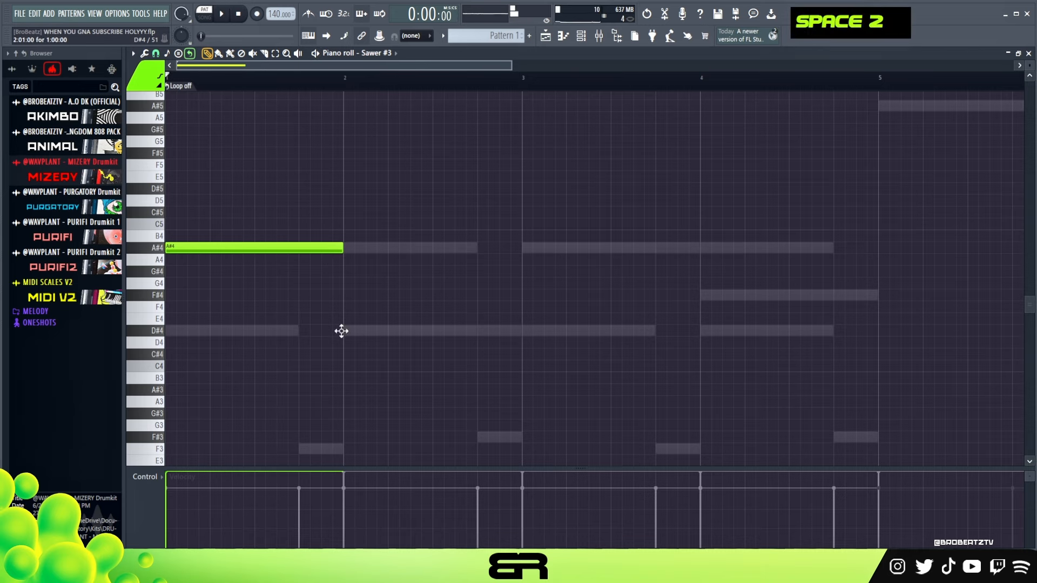
drag(265, 218, 437, 344)
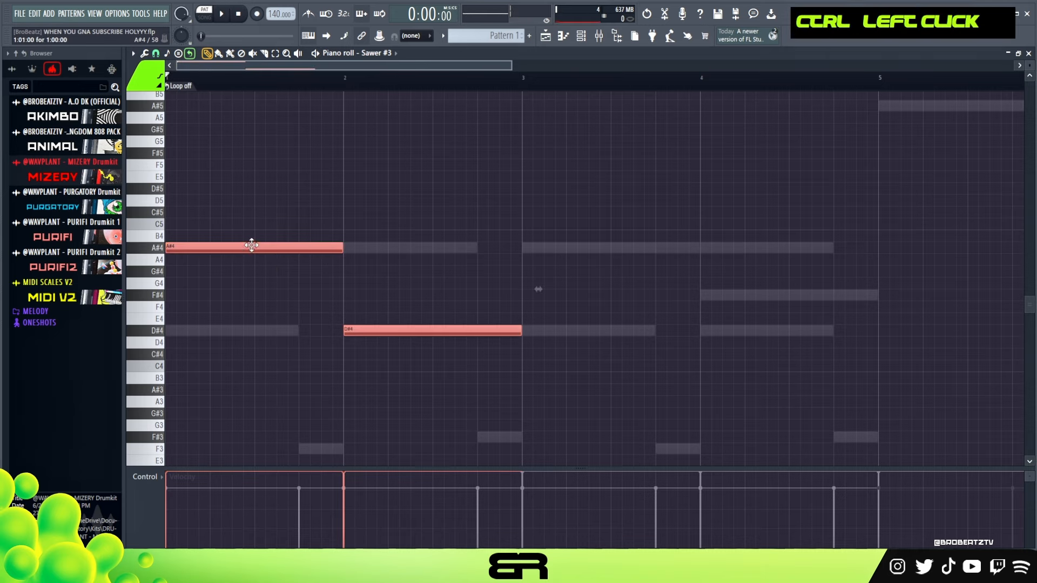
drag(252, 245, 617, 259)
right_click(609, 259)
drag(724, 324, 727, 294)
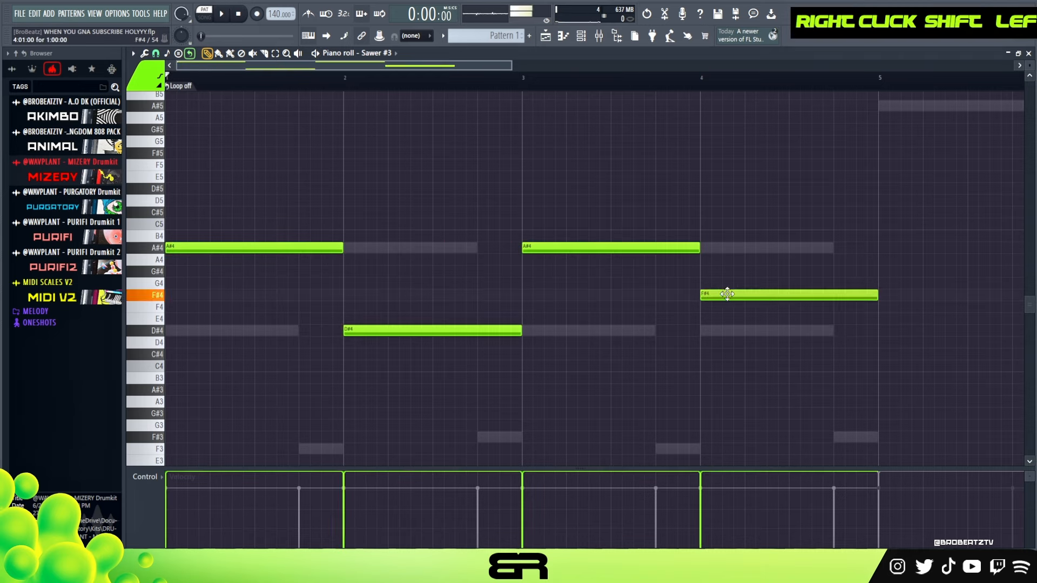
Step: Check Sawer #2's notes for comparison and return to the Sawer #3 notes
click(582, 38)
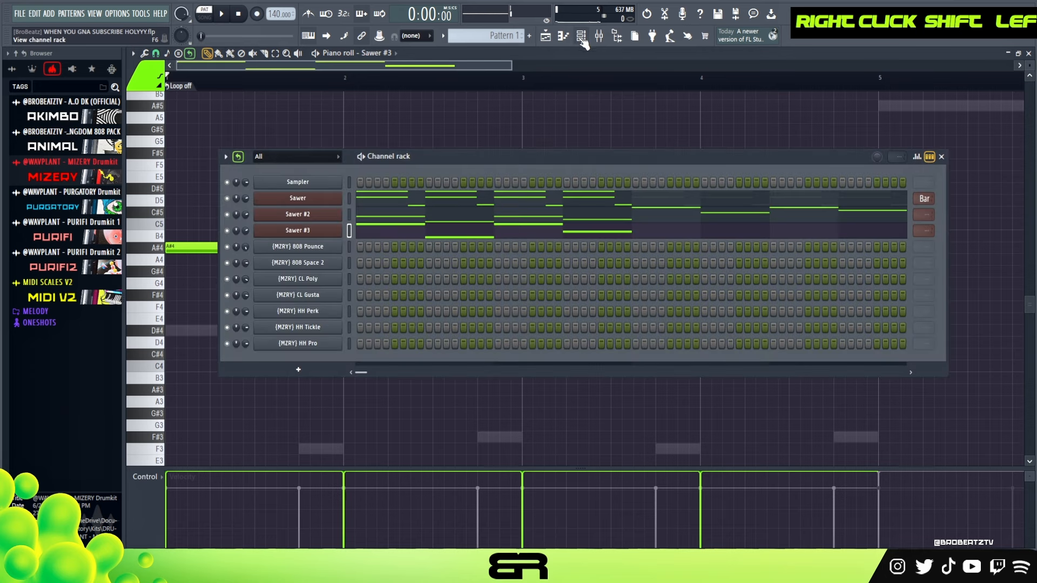
click(386, 220)
scroll(585, 296, down, 1)
scroll(633, 184, up, 1)
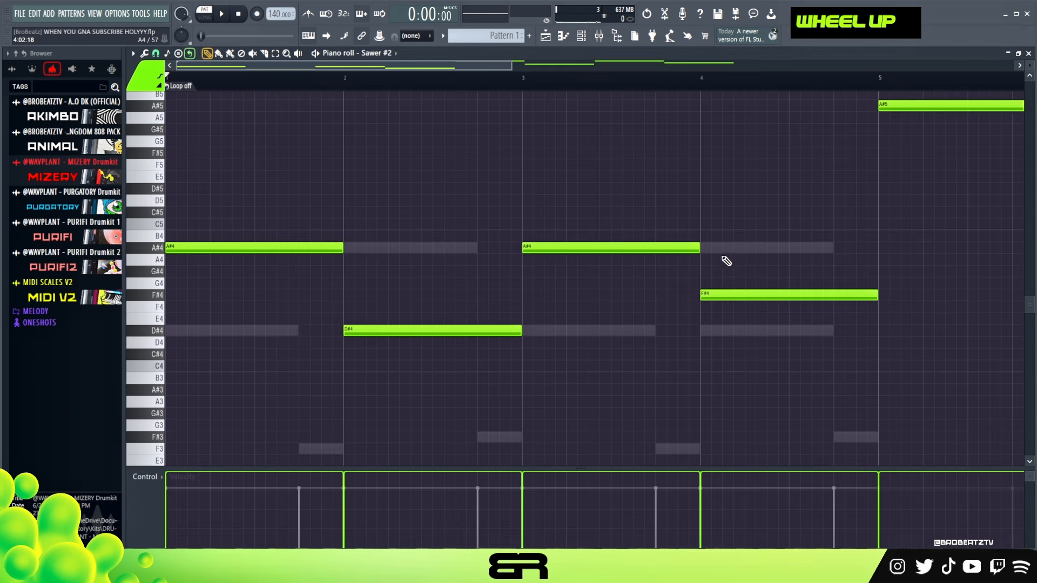
click(583, 38)
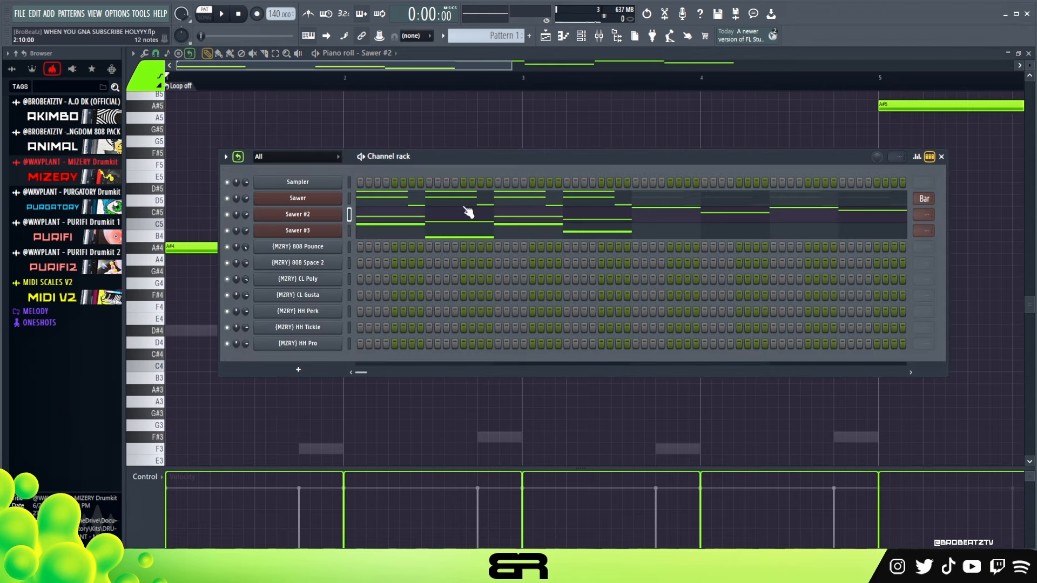
click(434, 236)
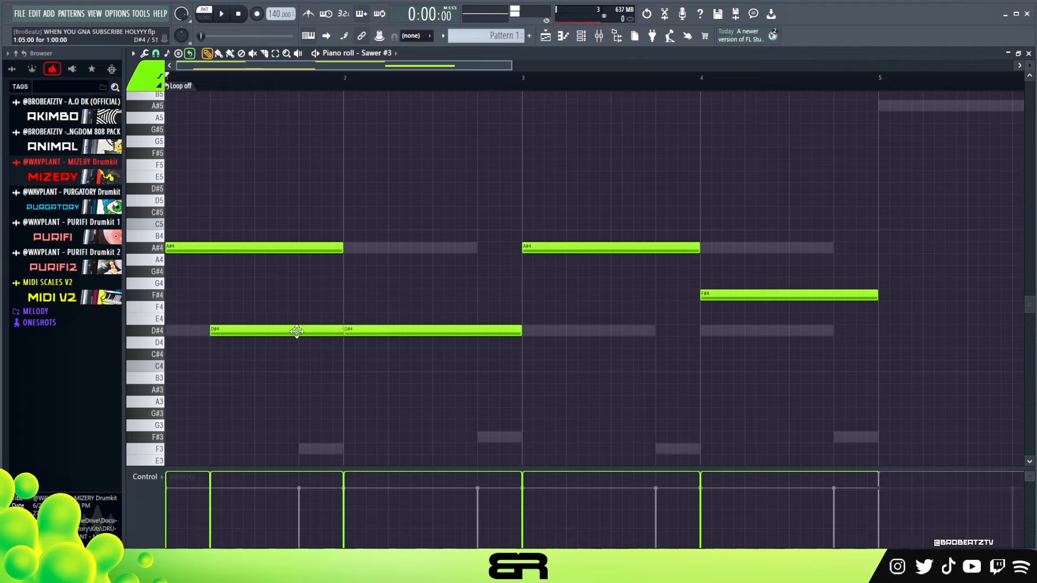
Step: Try short D#4, F#4, F5 and D#5 notes in bar 1 of Sawer #3, play them, and delete all but the D#4
drag(324, 322, 381, 332)
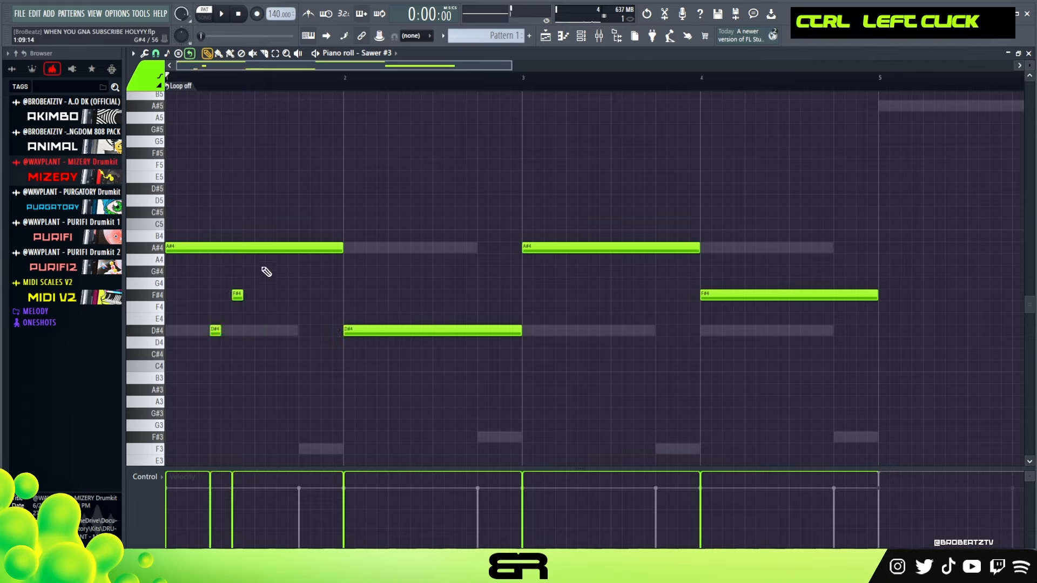
click(313, 189)
key(space)
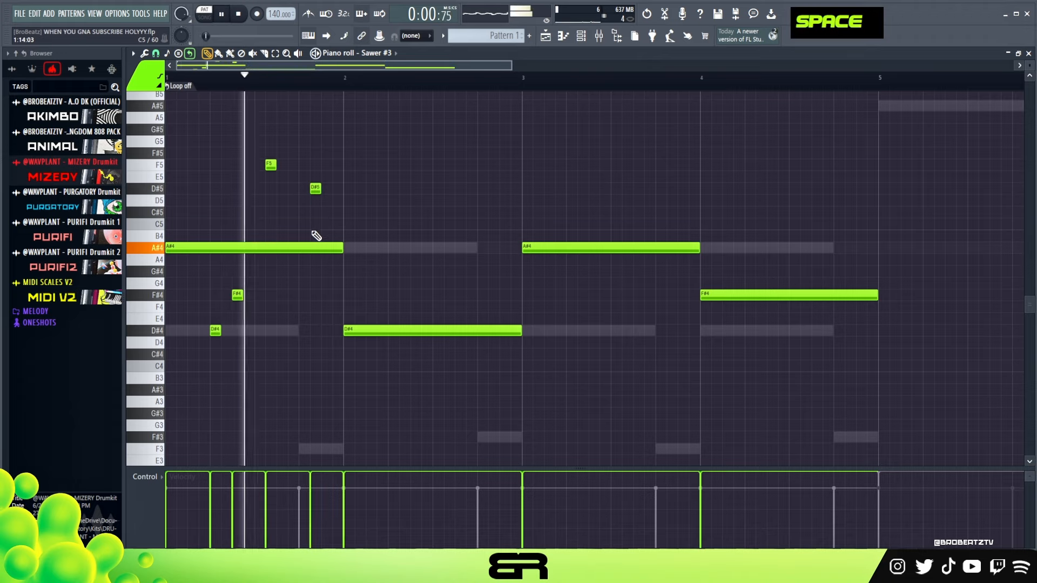
key(space)
right_click(315, 188)
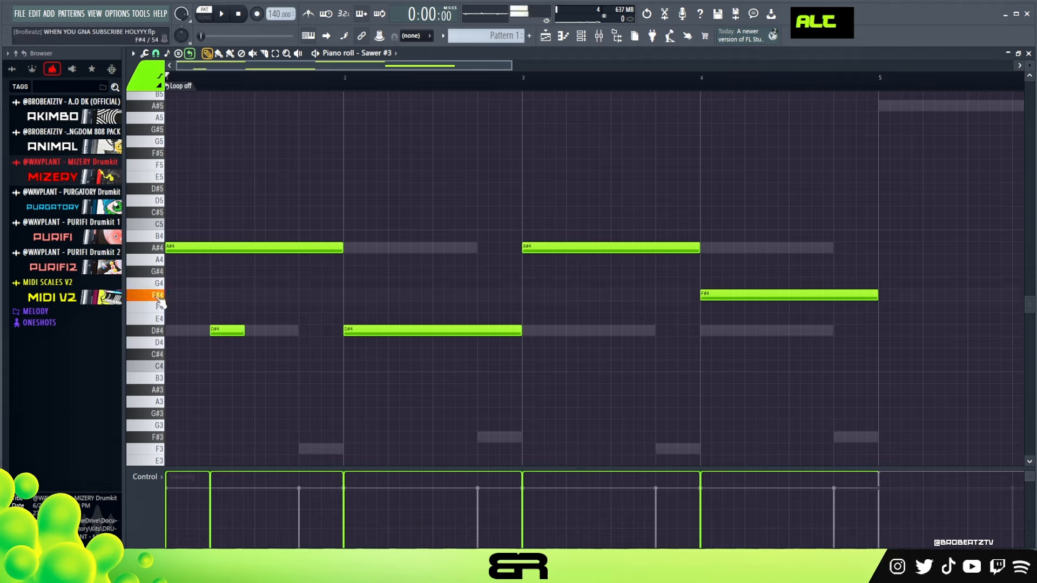
Step: Add an F#4 right after the short D#4 in bar 1, shorten it to one step, and play it back
double_click(237, 296)
key(space)
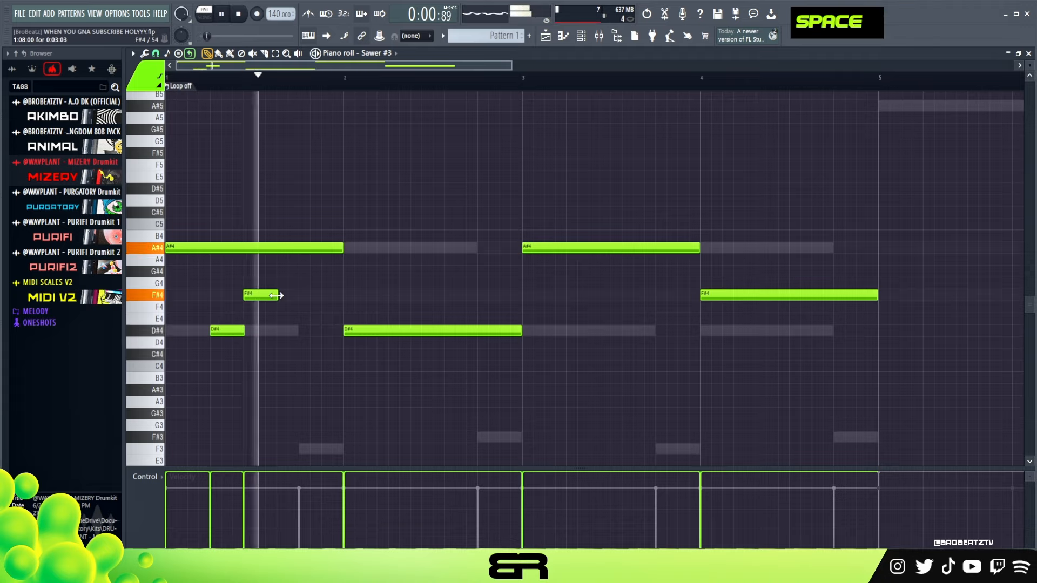
key(space)
drag(258, 297, 252, 297)
key(space)
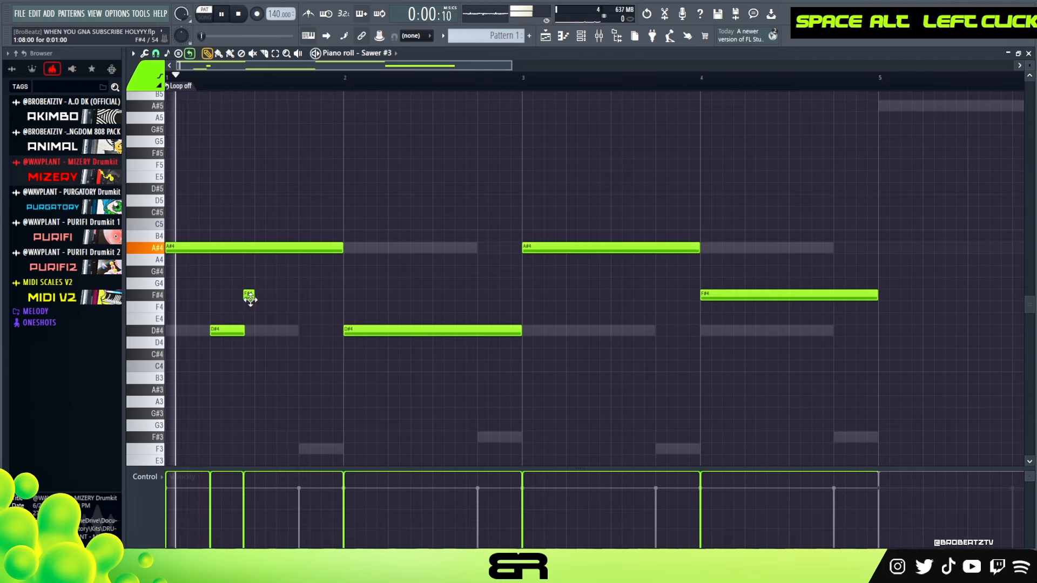
key(space)
key(space)
Step: Copy the short D#4 and F#4 pair from bar 1 into bar 2 and transpose it up to A#4 and C#5
drag(267, 286, 401, 339)
key(shift+space)
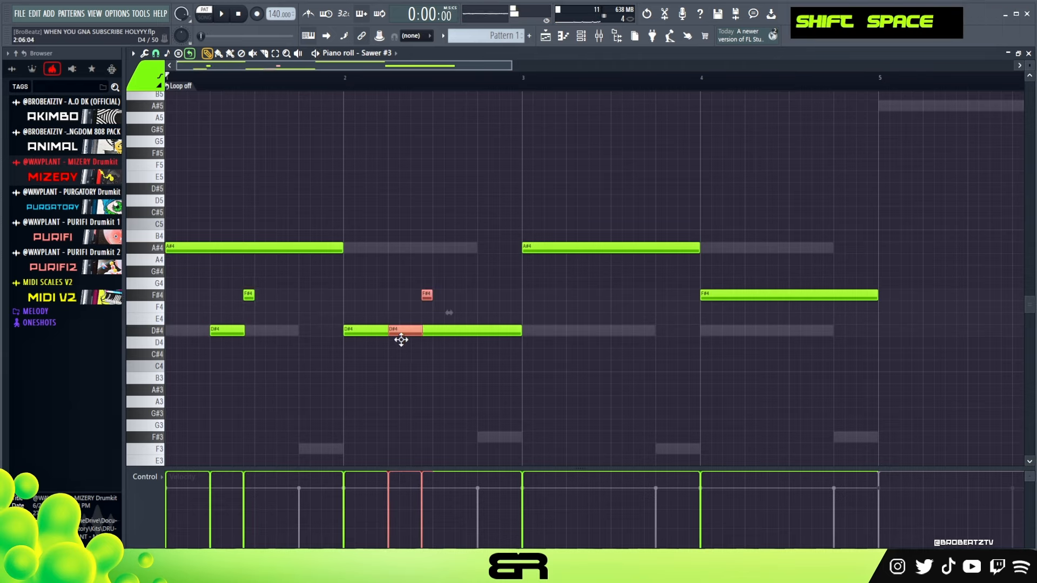
key(shift+Down)
key(shift+Down)
key(shift+Down)
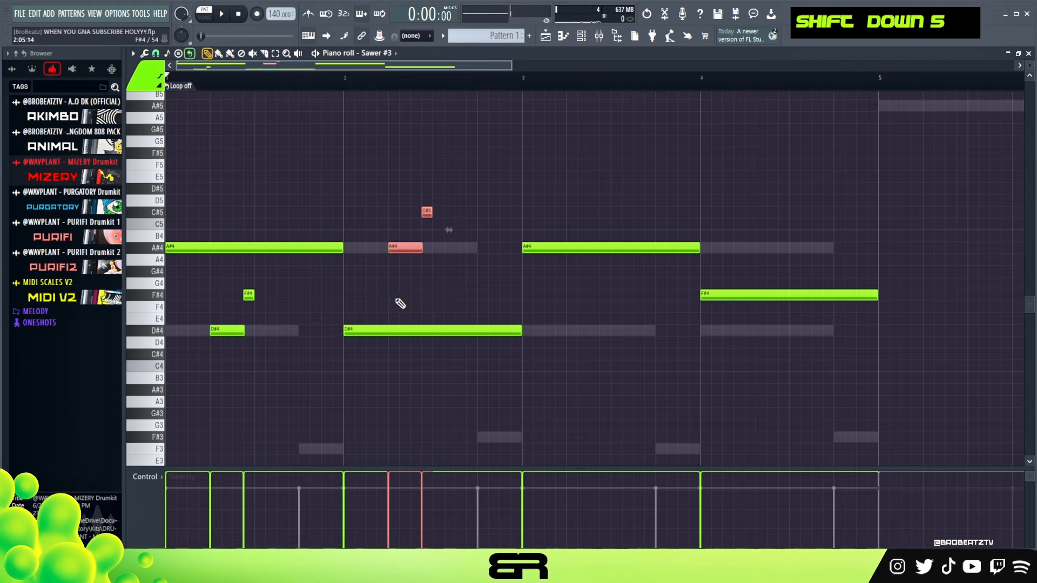
key(space)
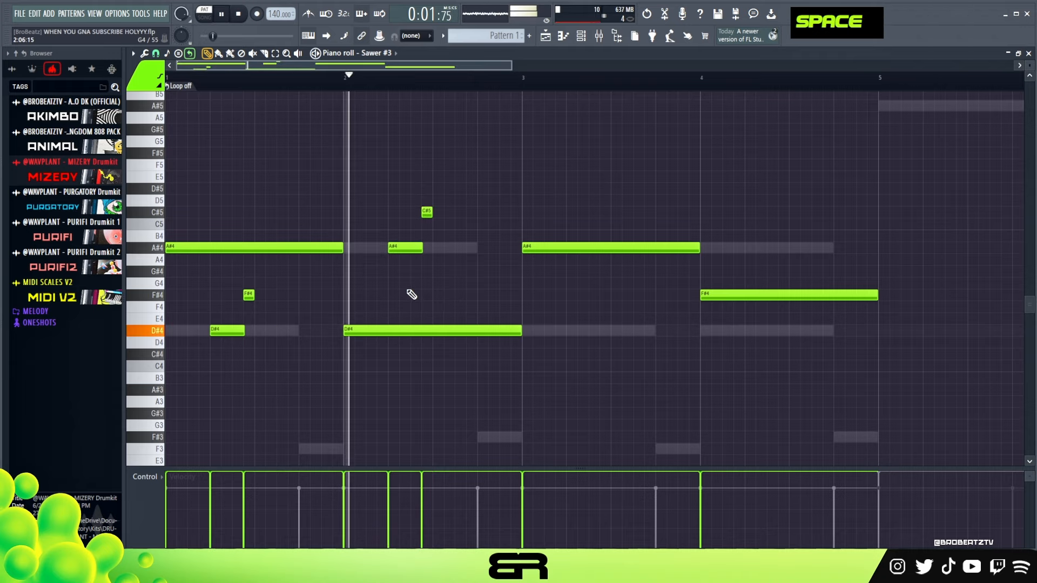
key(space)
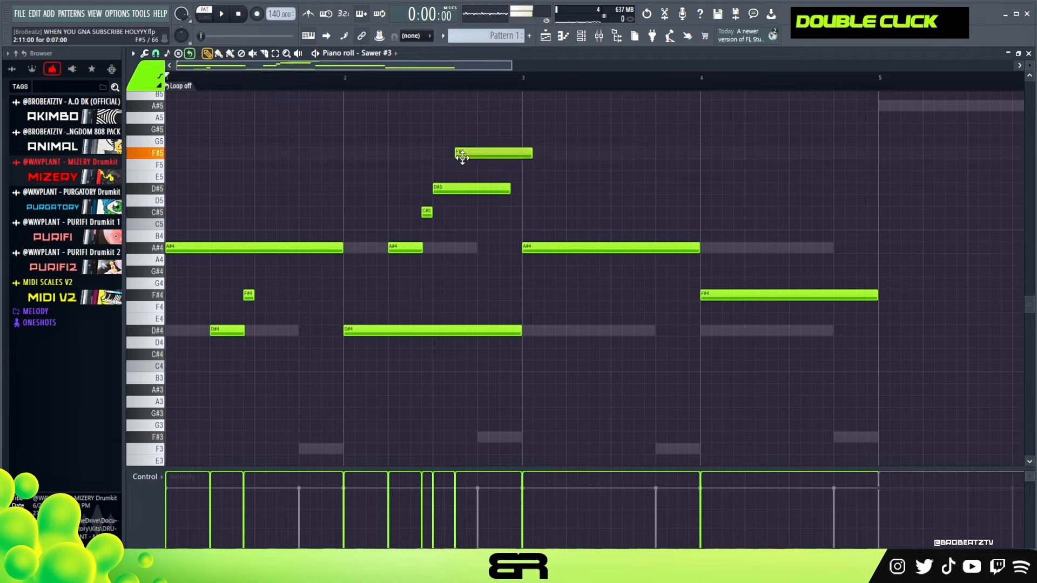
Step: Continue the bar 2 run with a D#5 and move the F#5 slightly later to F5, shortened to one step
key(space)
drag(465, 170, 476, 170)
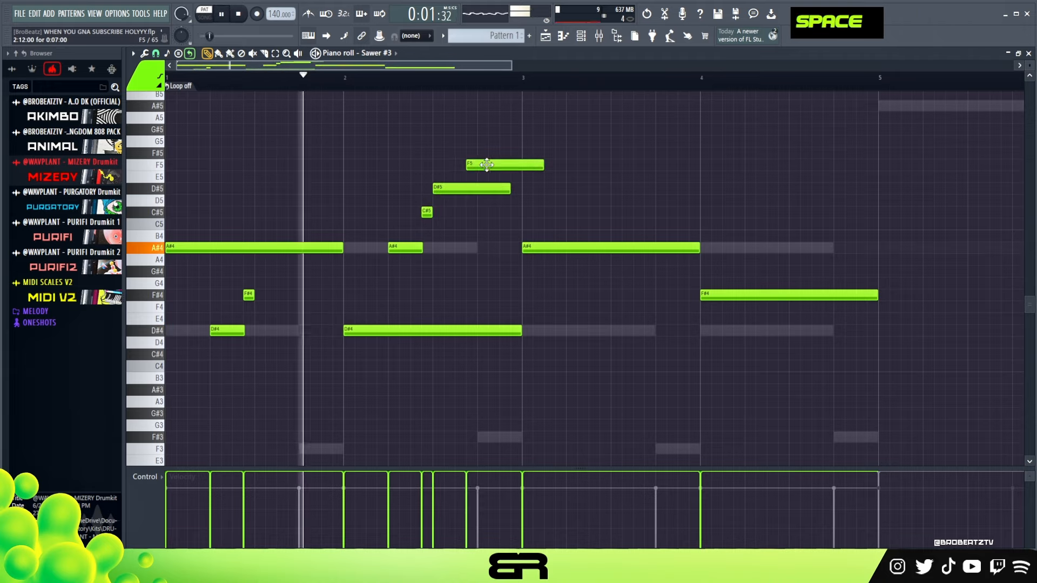
drag(542, 166, 477, 166)
key(space)
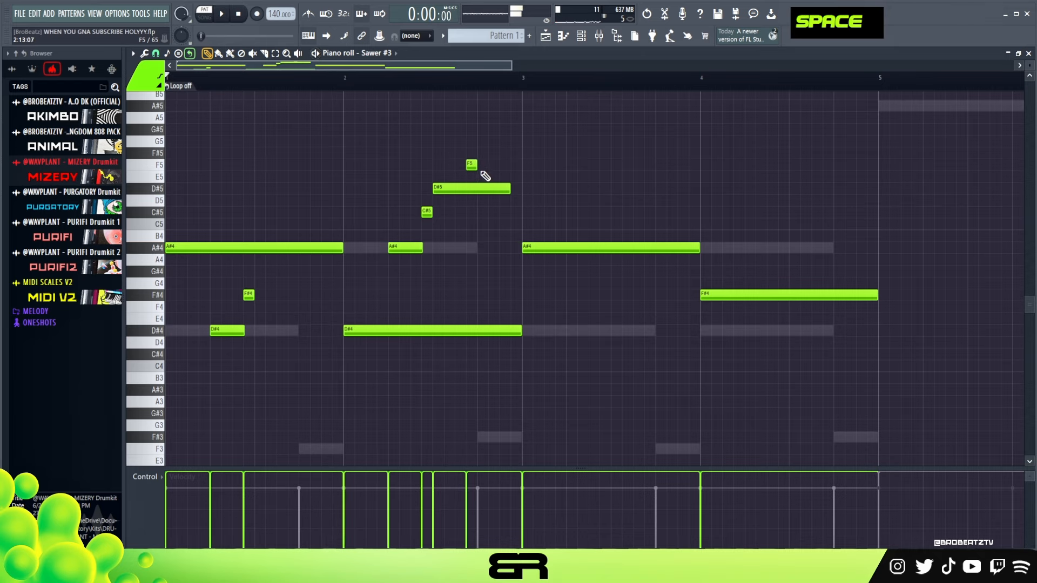
Step: Add a second F5 near the end of bar 2 and lengthen it to about three steps
key(space)
alt+click(486, 165)
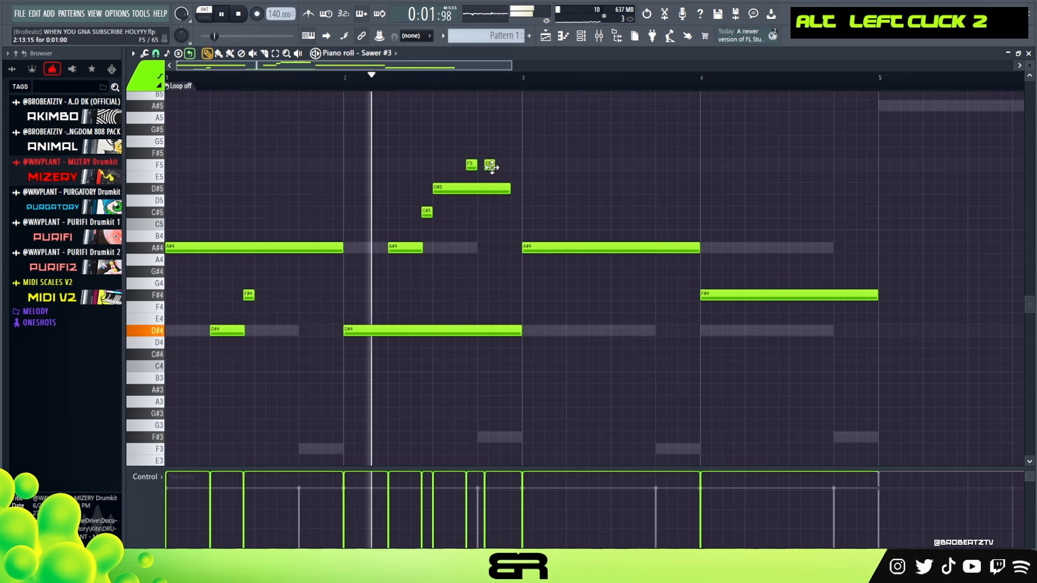
drag(493, 167, 516, 168)
key(space)
key(space)
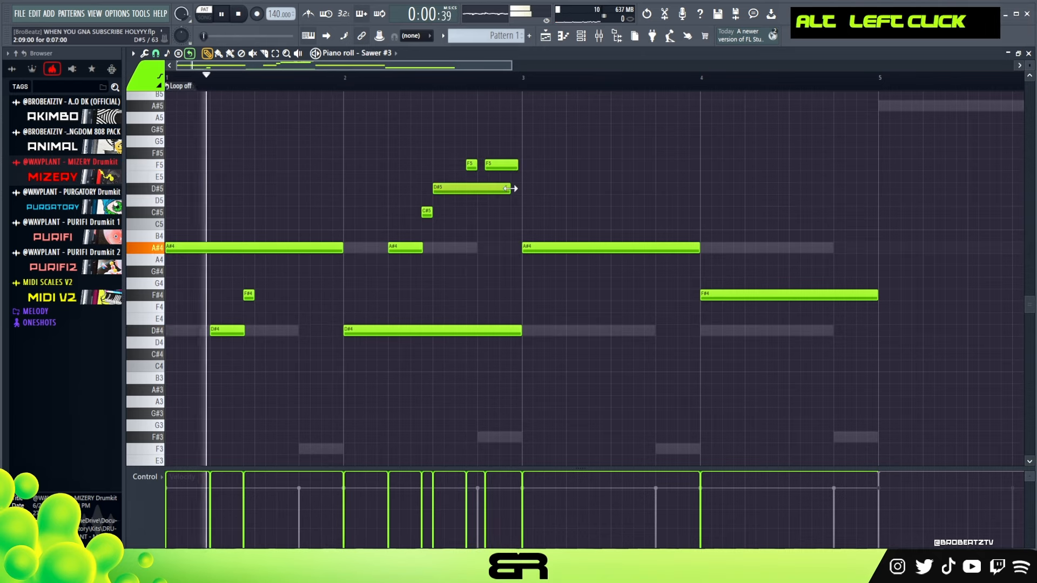
Step: Slightly shorten the D#5 and the first F5 in bar 2 and play the run
alt+click(472, 168)
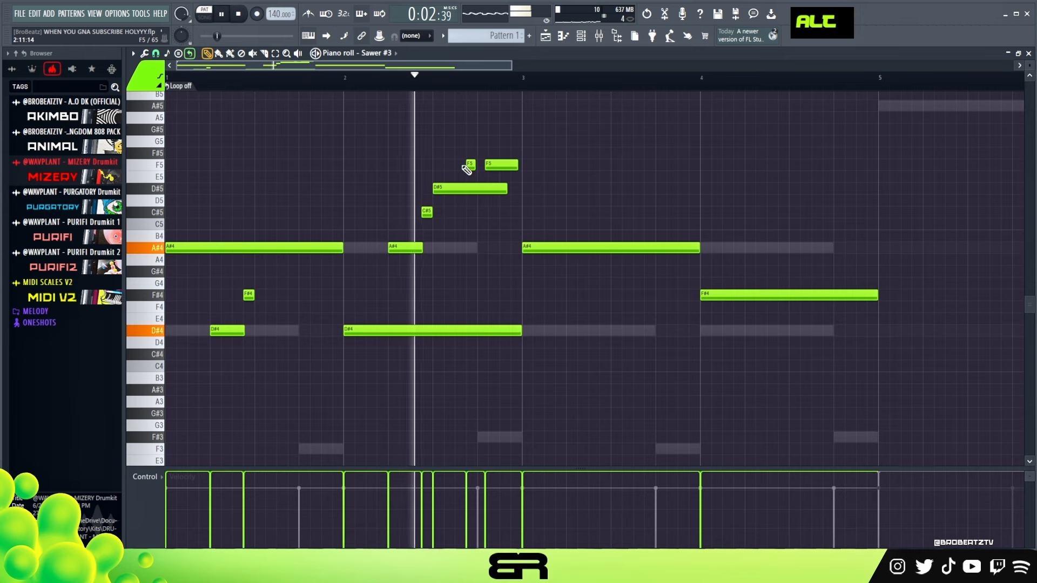
ctrl+click(470, 165)
key(space)
key(space)
scroll(473, 170, right, 1)
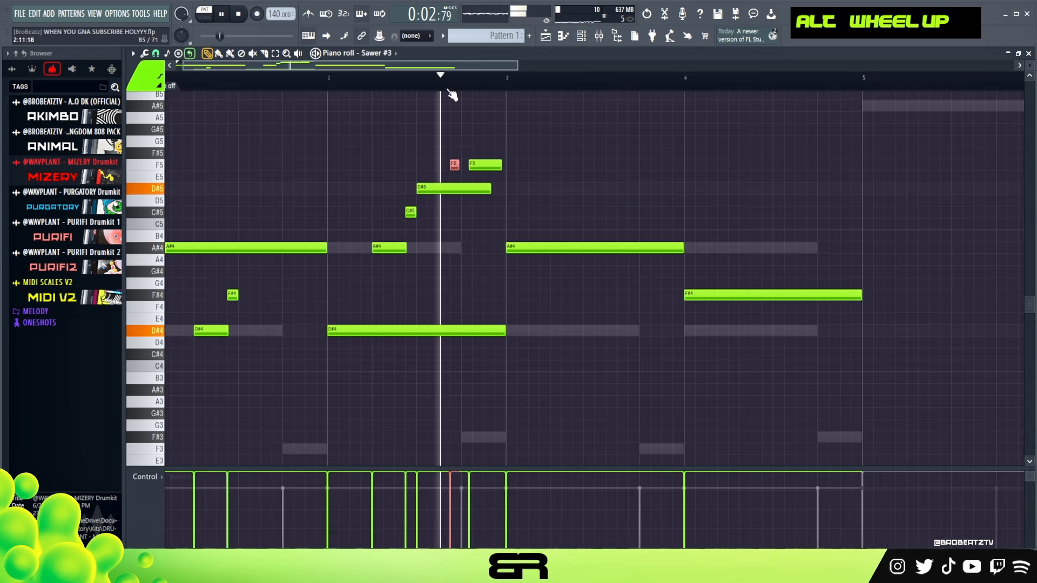
key(space)
Step: Extend the second F5 to the end of bar 2 and play the melody back
scroll(450, 91, up, 2)
scroll(449, 89, up, 2)
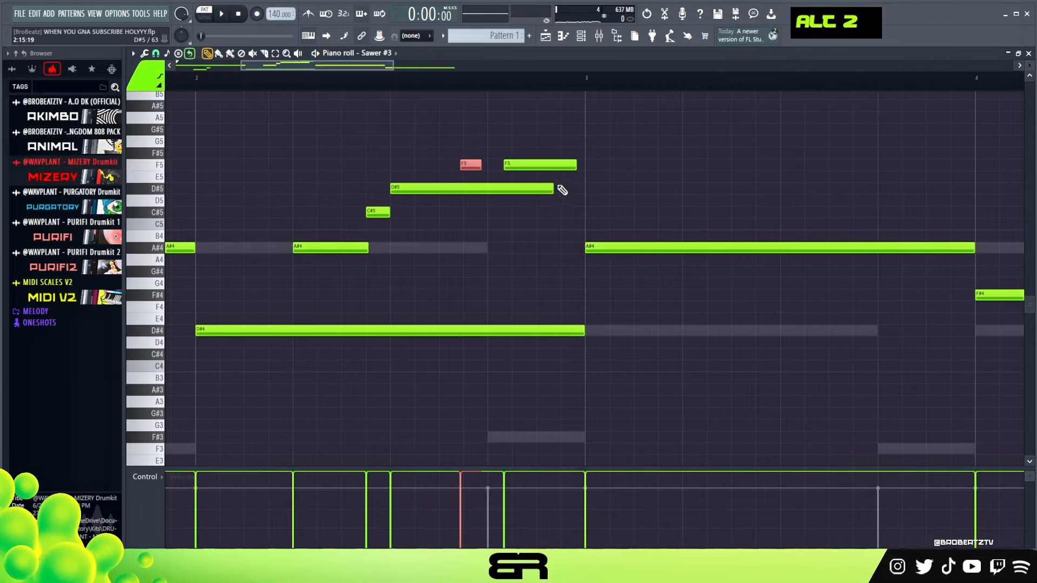
drag(572, 166, 581, 173)
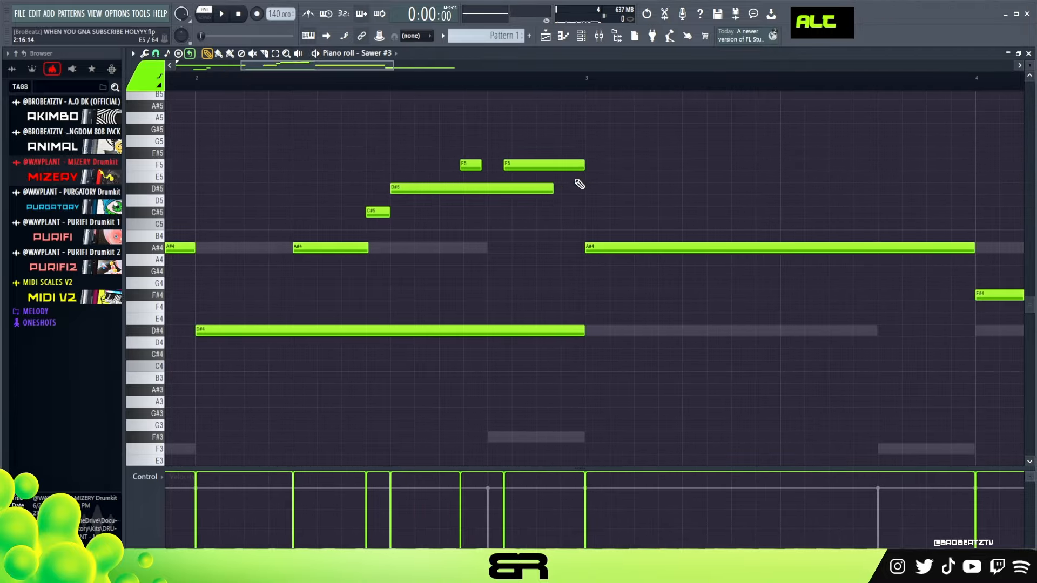
key(space)
right_click(596, 196)
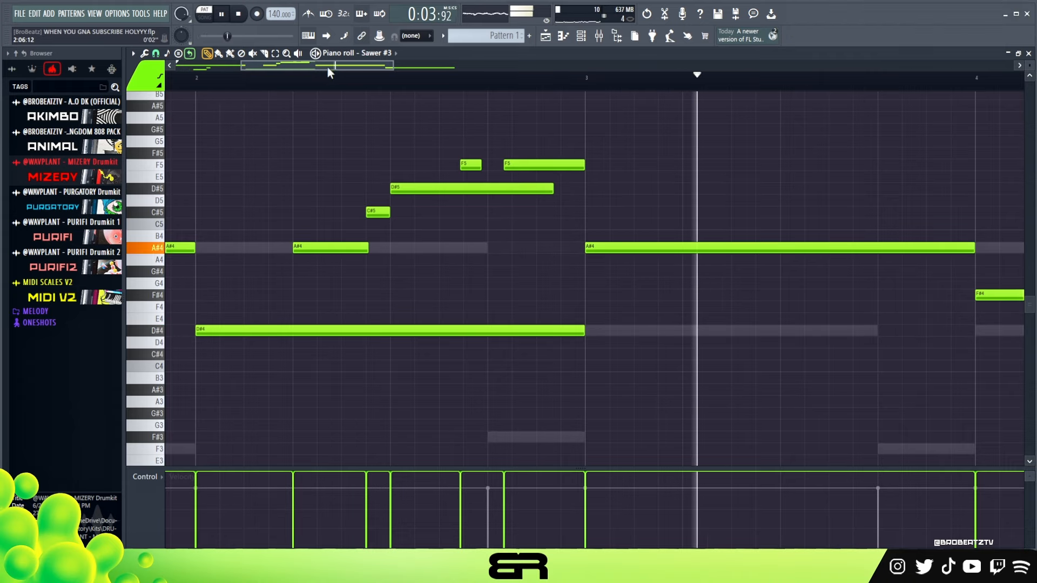
key(space)
key(space)
scroll(334, 81, down, 2)
key(space)
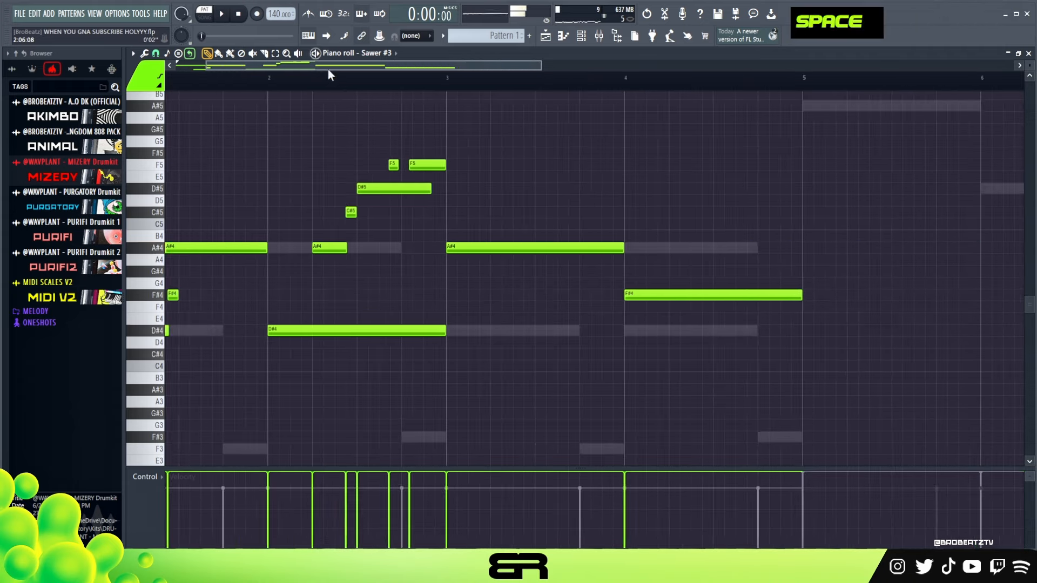
Step: Copy the short melody notes of bars 1 and 2 into bars 3 and 4 and play the pattern
right_click(776, 296)
ctrl+drag(581, 158, 227, 340)
shift+drag(190, 246, 550, 245)
right_click(631, 284)
drag(745, 331, 753, 294)
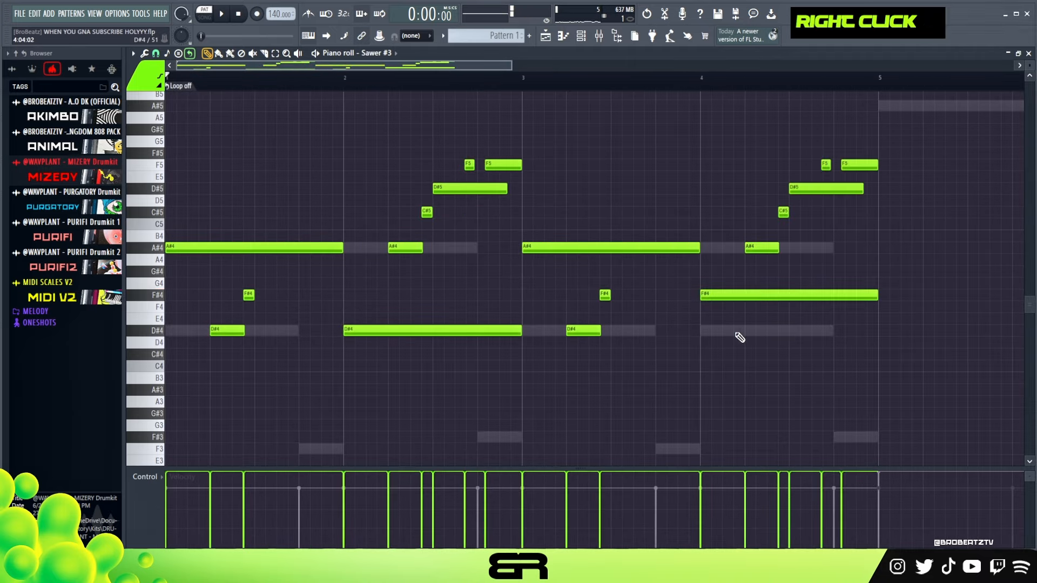
key(space)
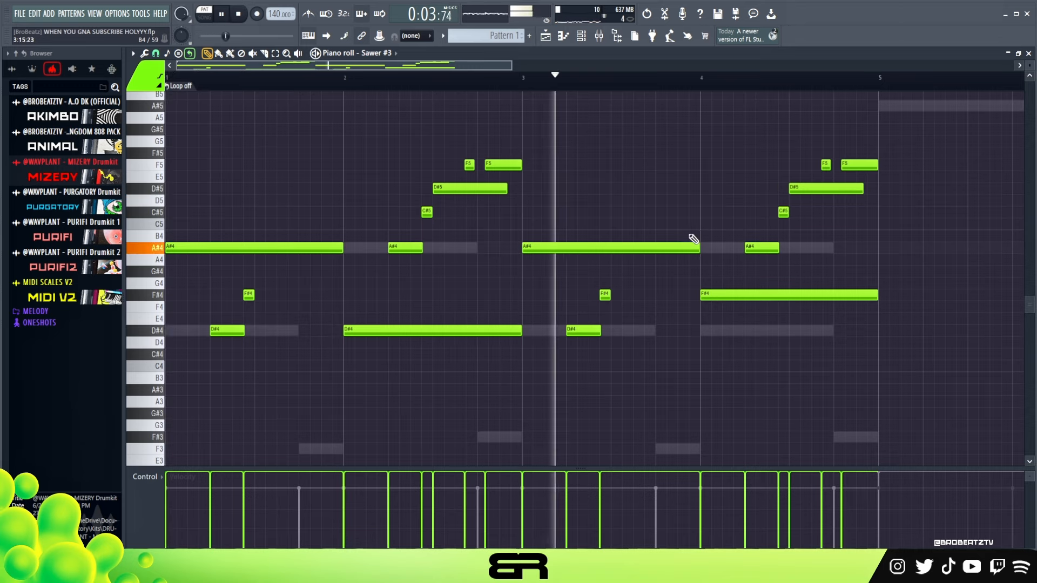
Step: Nudge the C#5 notes in bars 4 and 2 slightly earlier
key(ctrl+2)
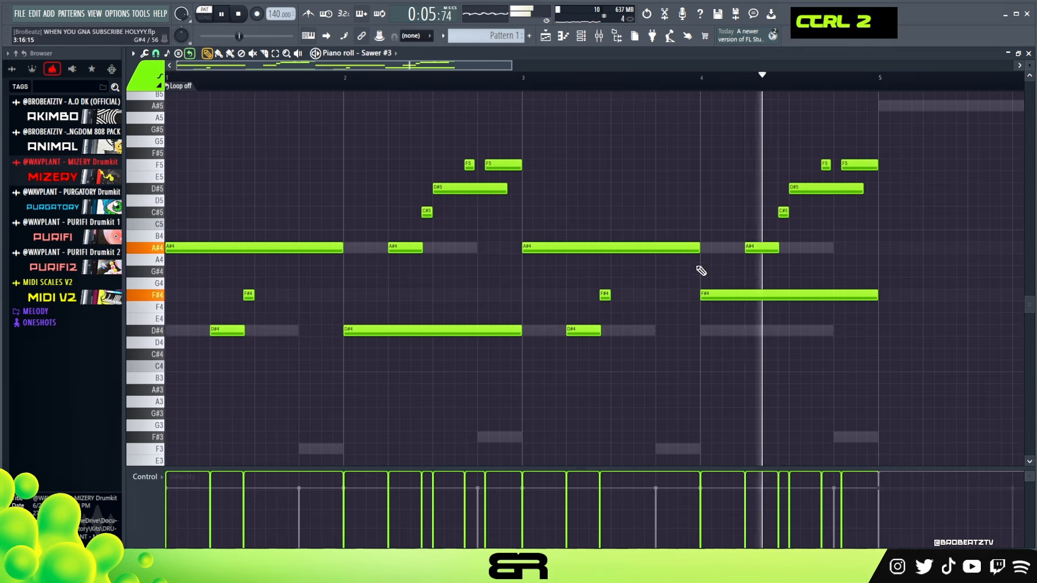
key(space)
key(space)
right_click(748, 268)
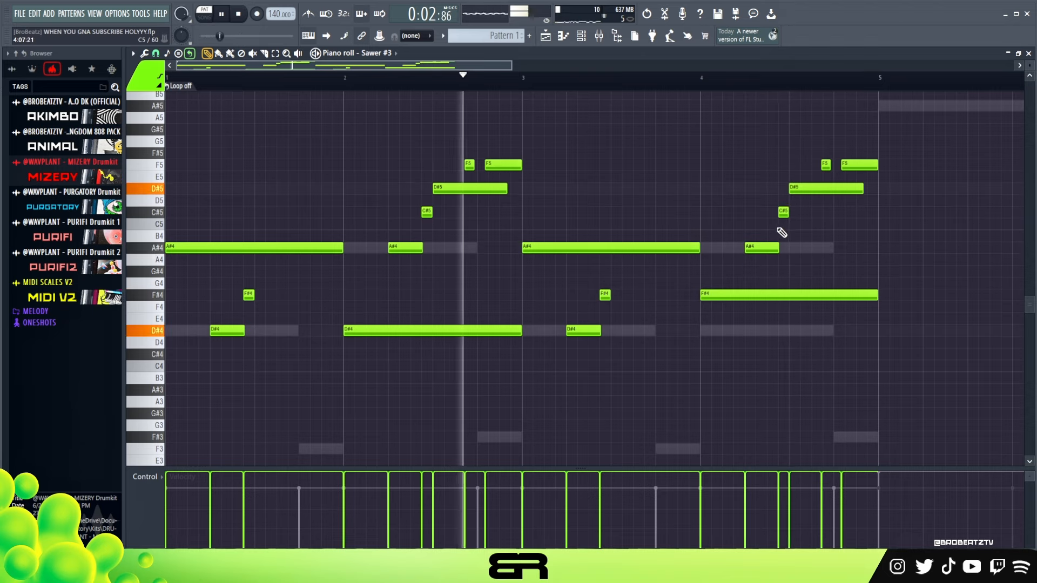
alt+click(783, 213)
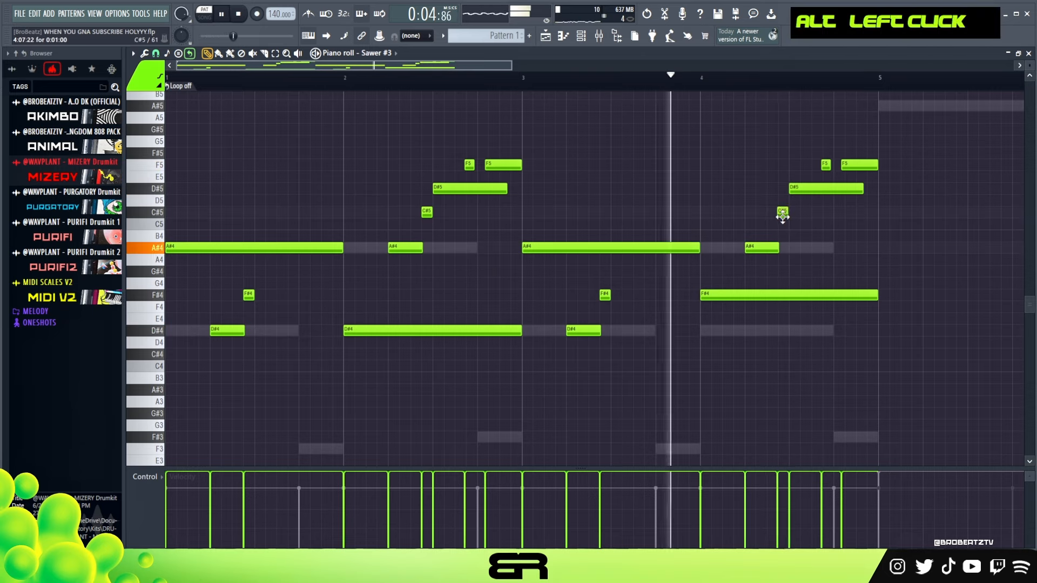
key(space)
alt+click(424, 214)
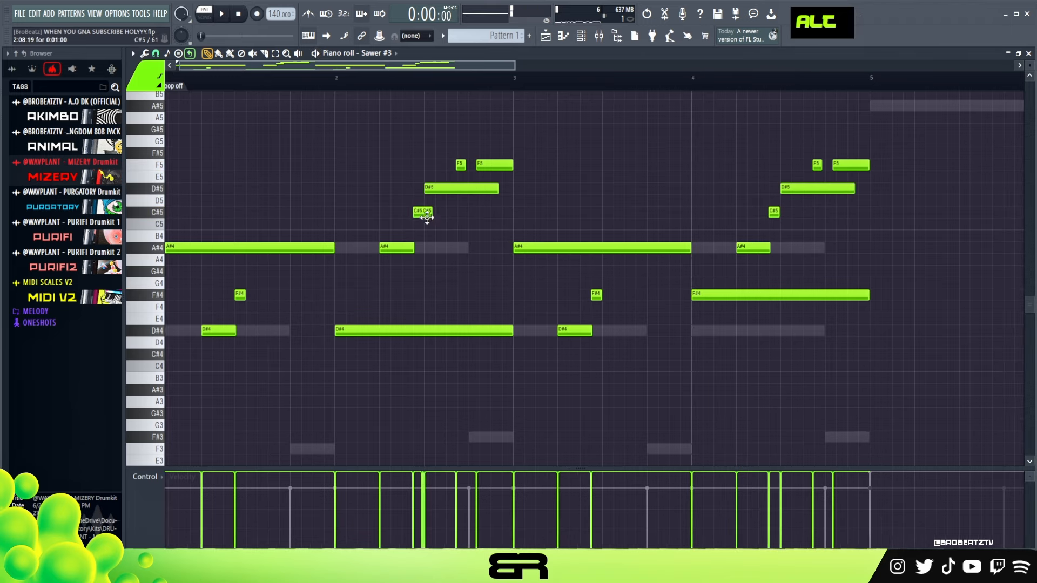
alt+click(419, 215)
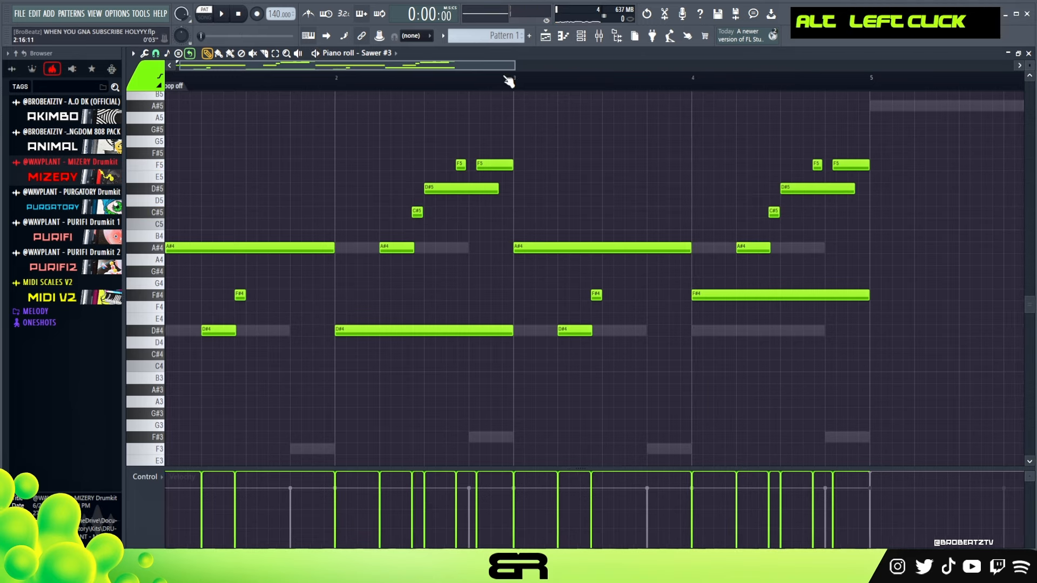
Step: Duplicate all four bars of Sawer #3 notes into bars 5 to 8 and raise the copy one octave
scroll(514, 68, up, 2)
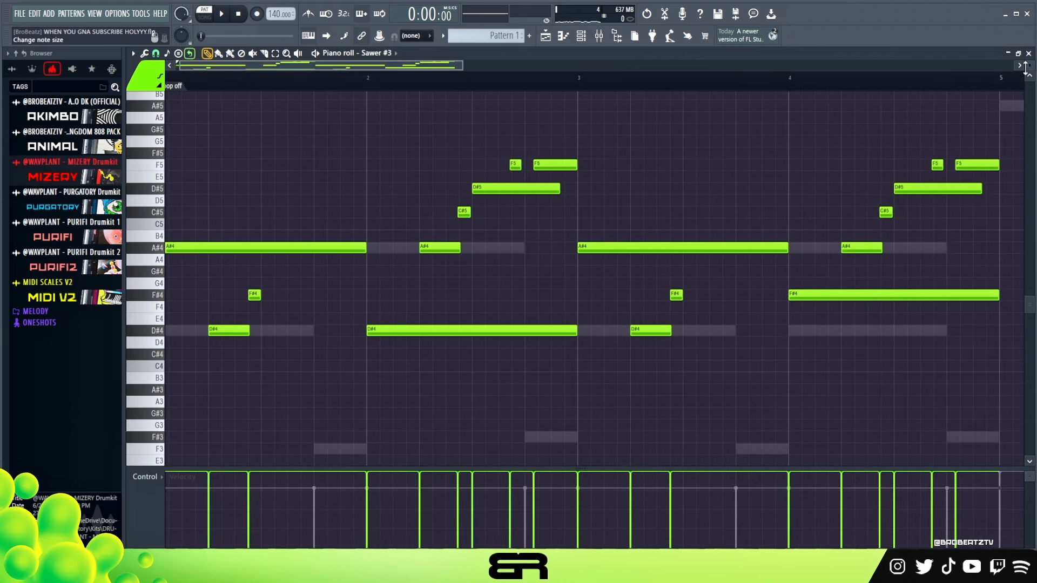
scroll(1029, 62, up, 1)
scroll(1031, 305, up, 1)
key(ctrl+a)
drag(199, 267, 979, 286)
key(ctrl+Up)
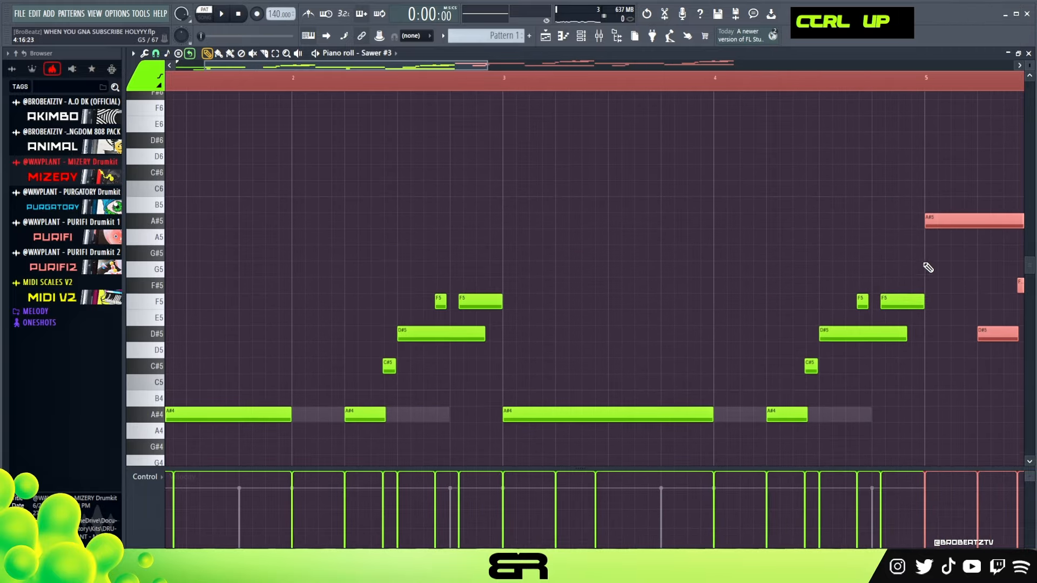
right_click(921, 262)
Step: Play the eight-bar Sawer #3 melody from the start and review the octave-up notes in bars 5 to 8
scroll(923, 261, down, 4)
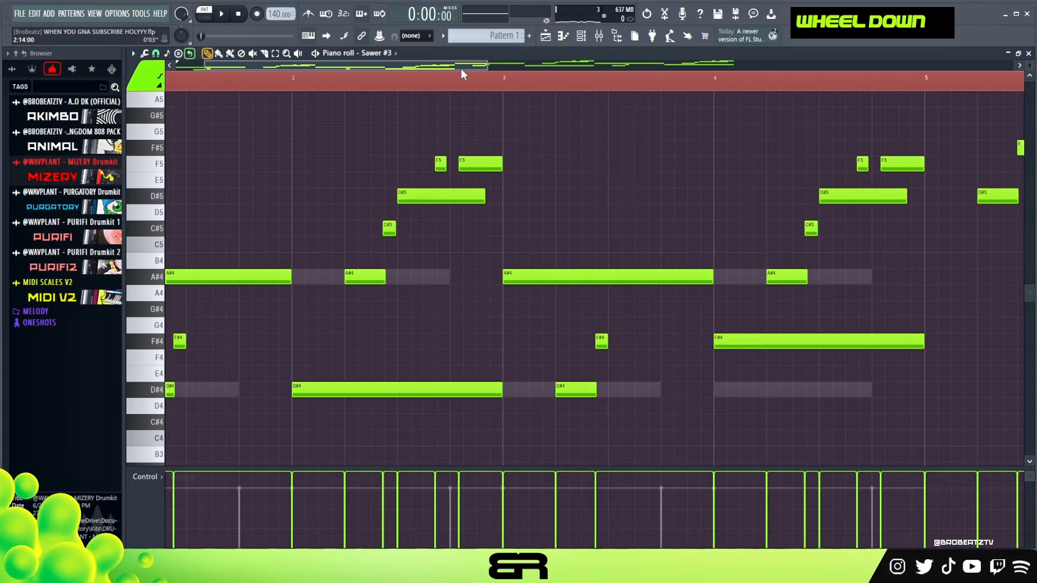
scroll(368, 78, down, 2)
double_click(289, 86)
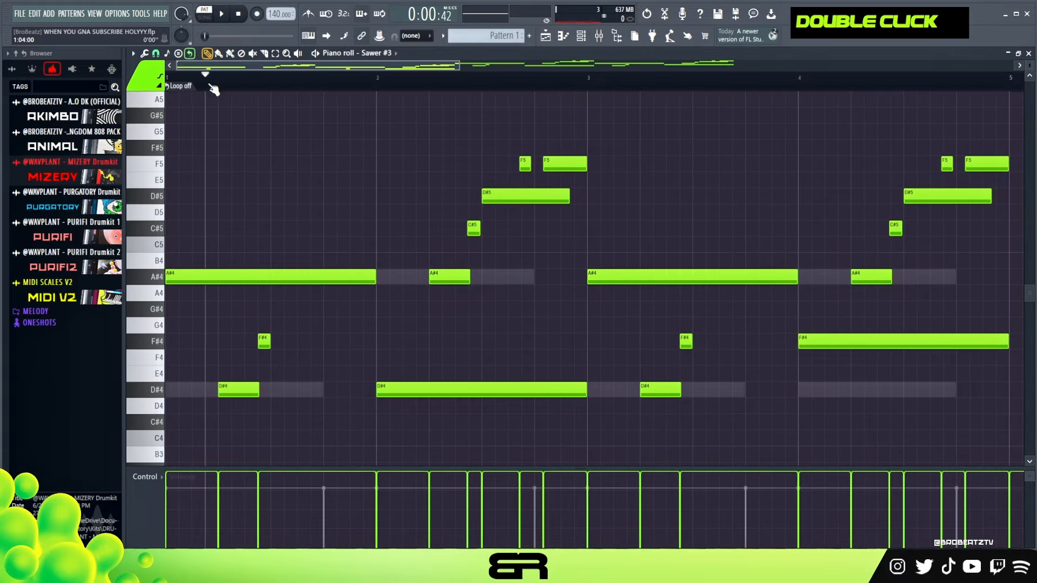
key(space)
key(space)
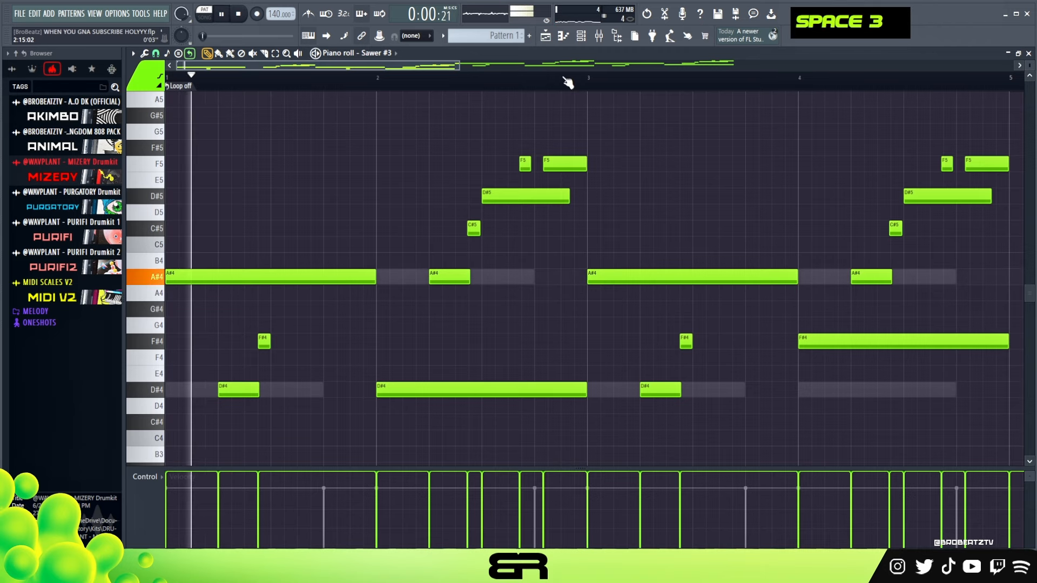
click(599, 35)
click(599, 35)
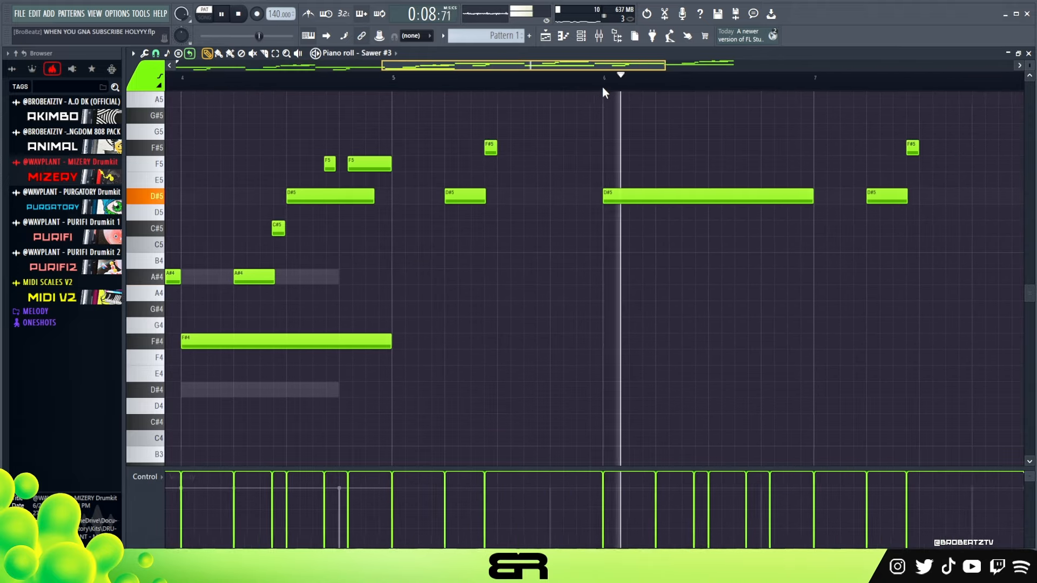
scroll(747, 205, up, 4)
scroll(750, 204, up, 1)
drag(609, 64, 622, 65)
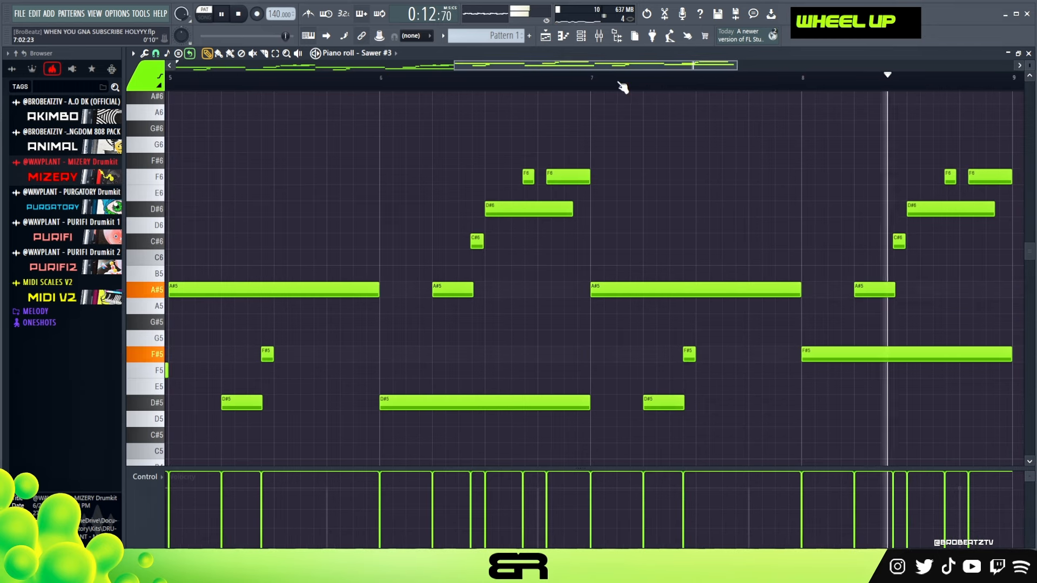
key(space)
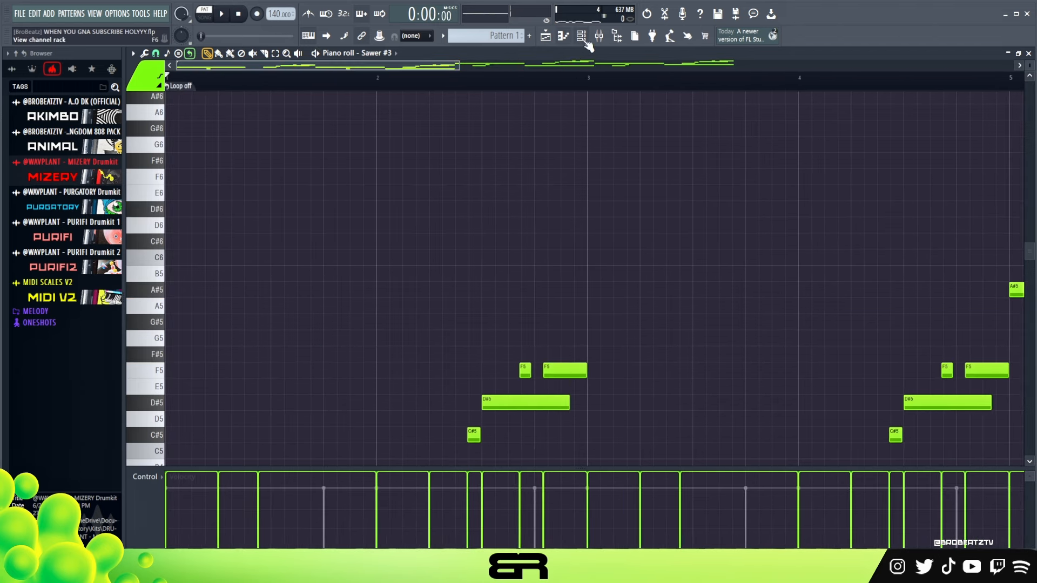
Step: Balance the mixer with Sawer #3 at -1.8 dB, its lows cut and panned 9% right, and Sawer #2 panned 9% left
click(587, 44)
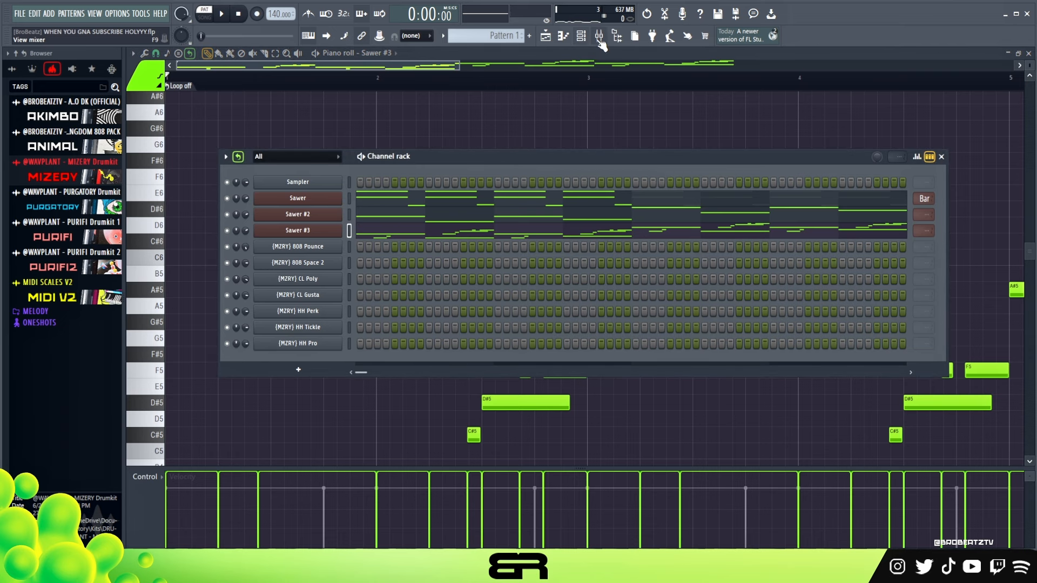
click(599, 39)
drag(529, 208, 529, 219)
key(space)
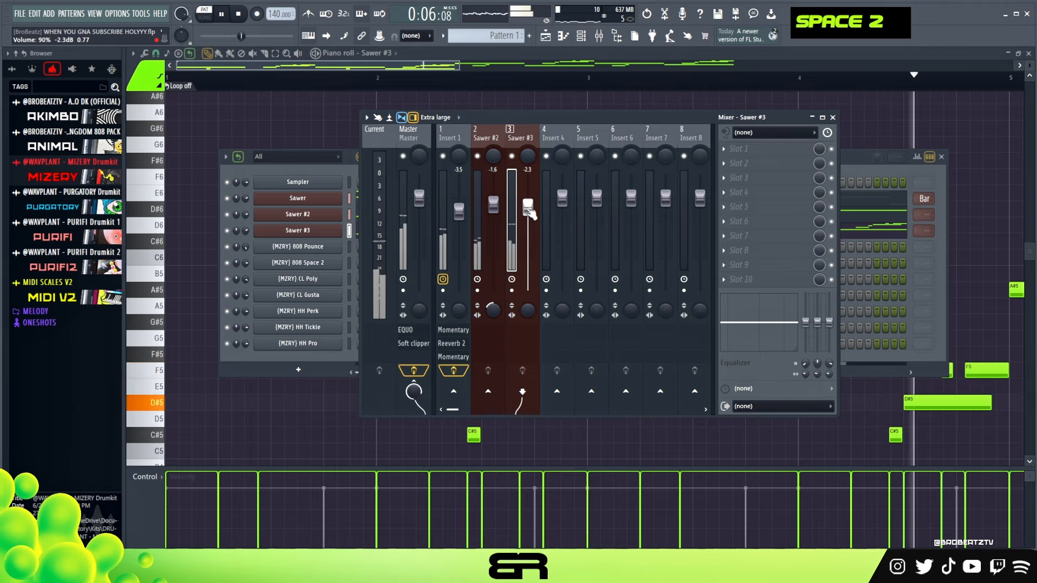
drag(528, 206, 528, 204)
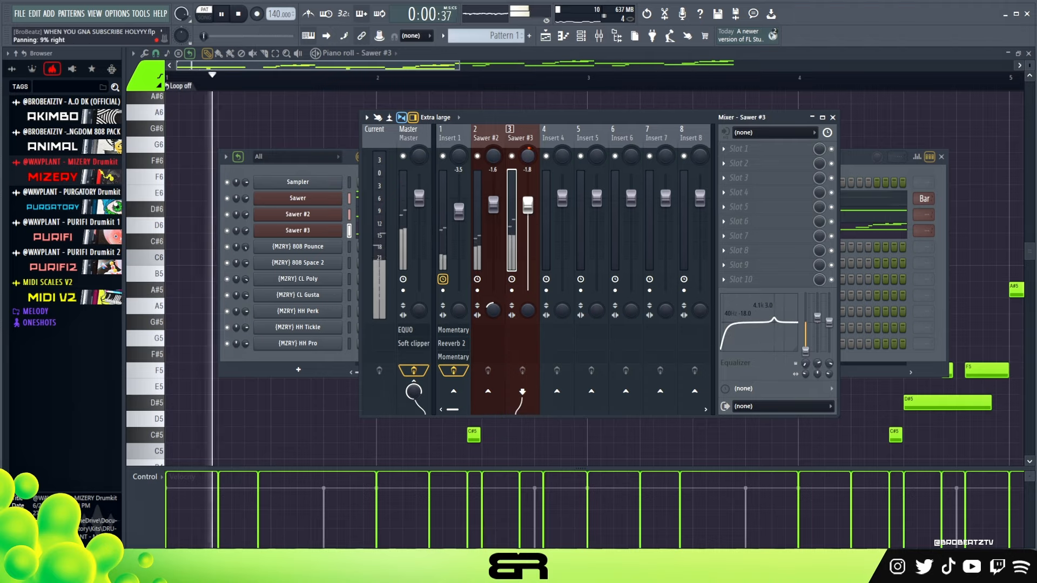
drag(470, 158, 469, 162)
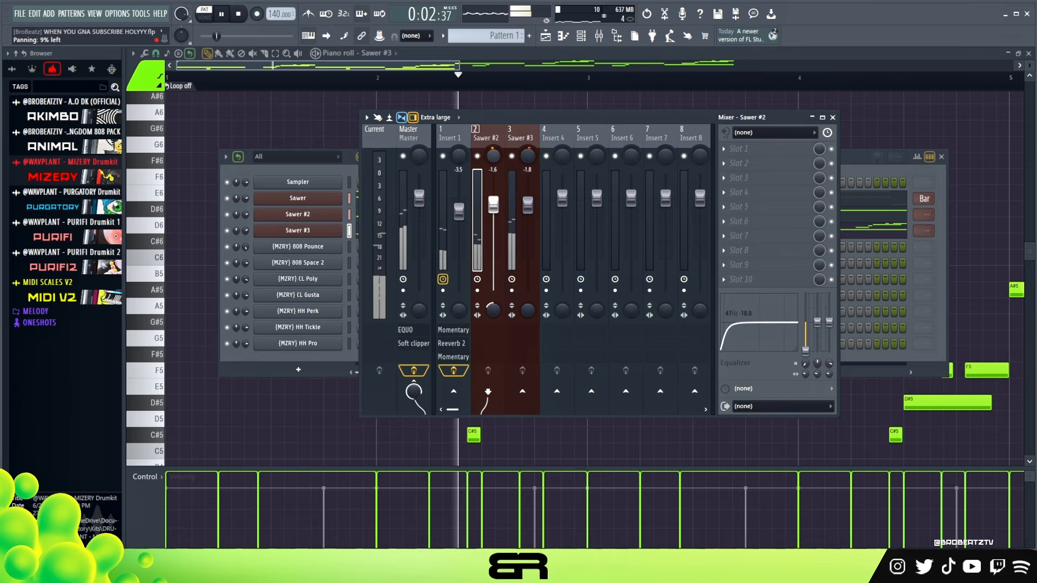
Step: Pan mixer track Insert 1 5% left, stop playback and close the mixer
click(447, 161)
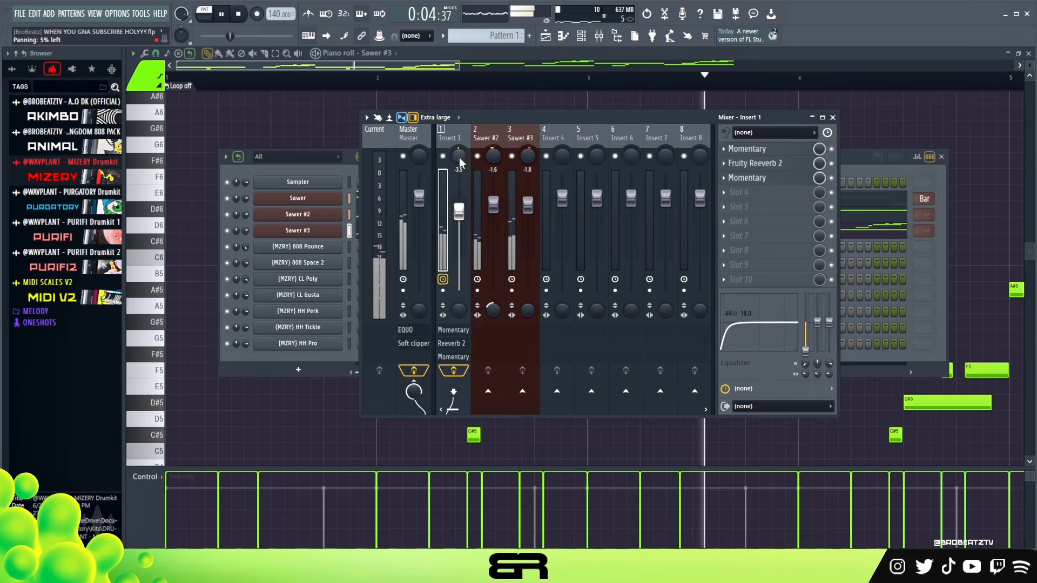
key(space)
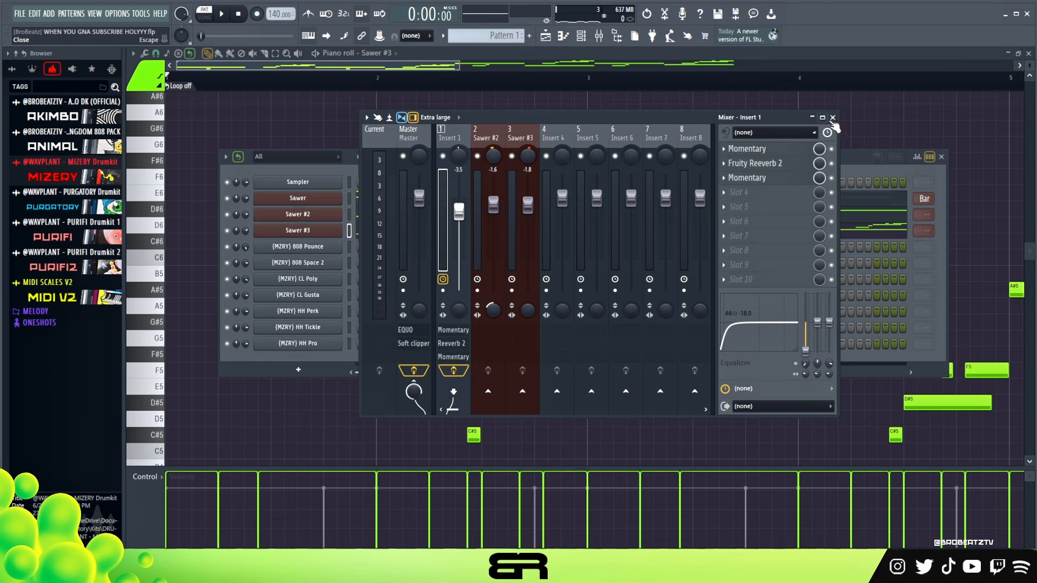
click(833, 117)
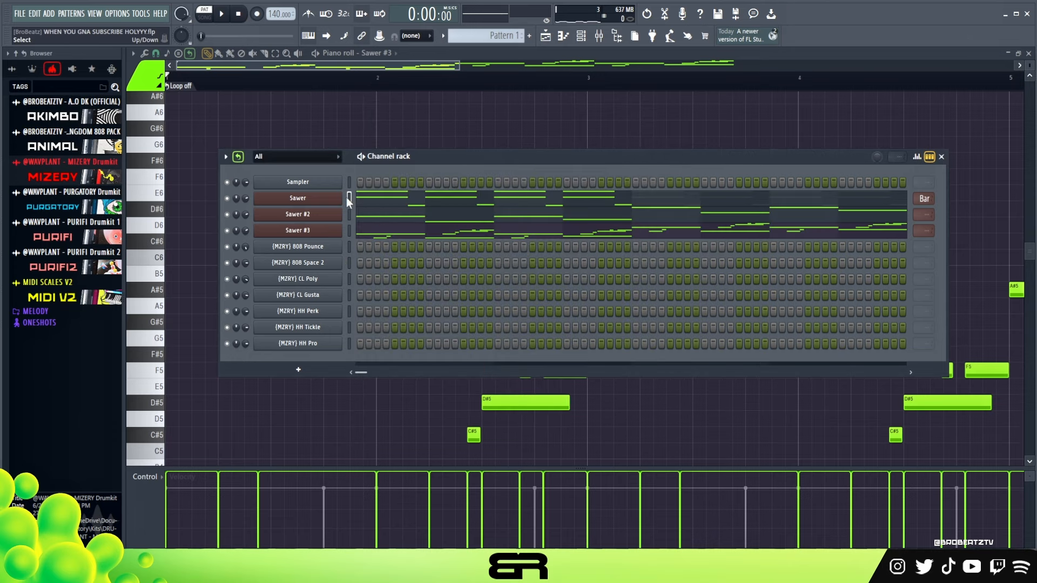
Step: Route the Sawer channel to mixer track Insert 1, which takes on the channel's name and color
click(599, 36)
right_click(443, 147)
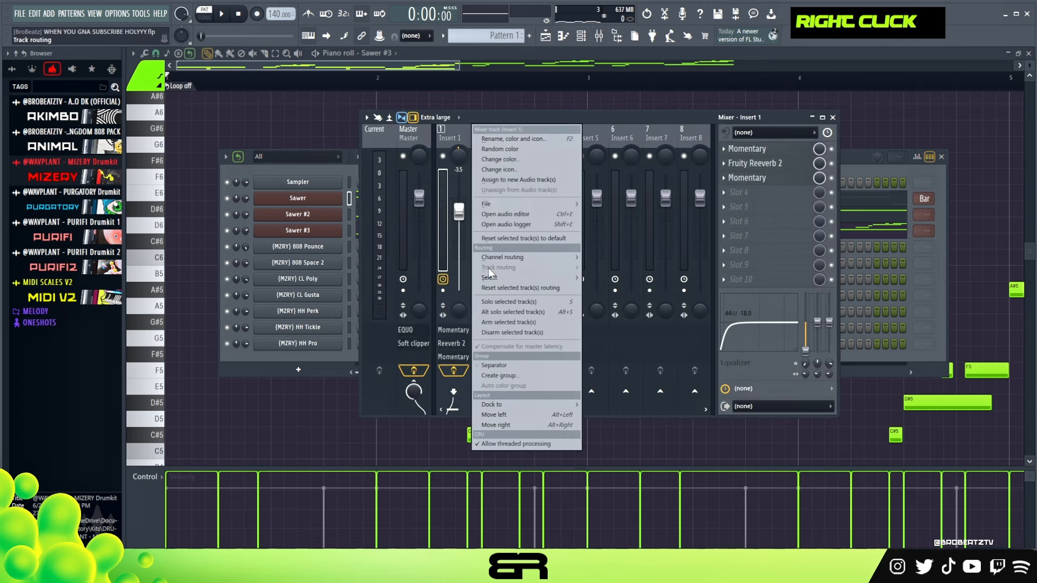
mouse_move(520, 262)
click(621, 259)
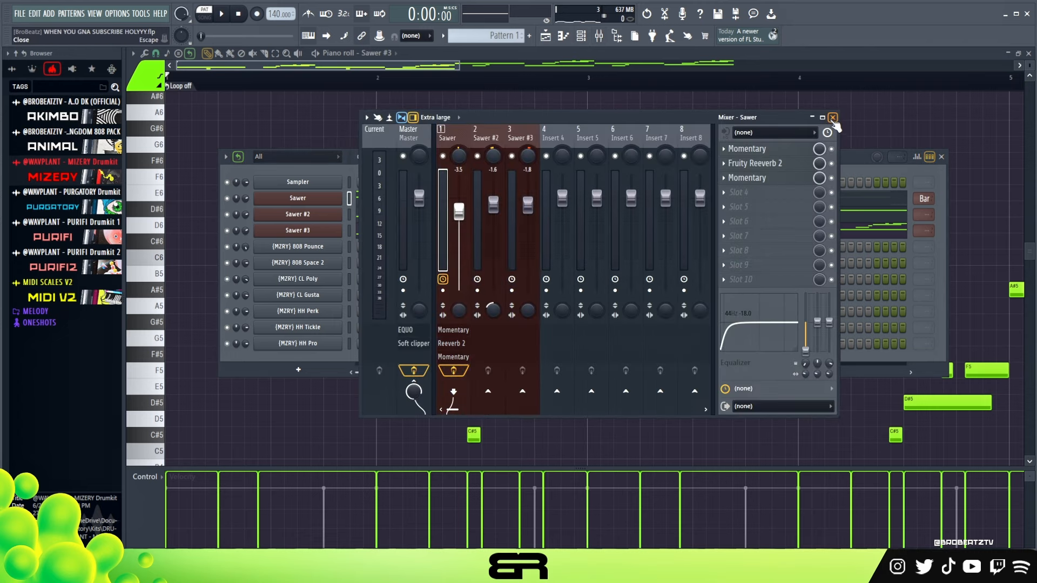
click(833, 118)
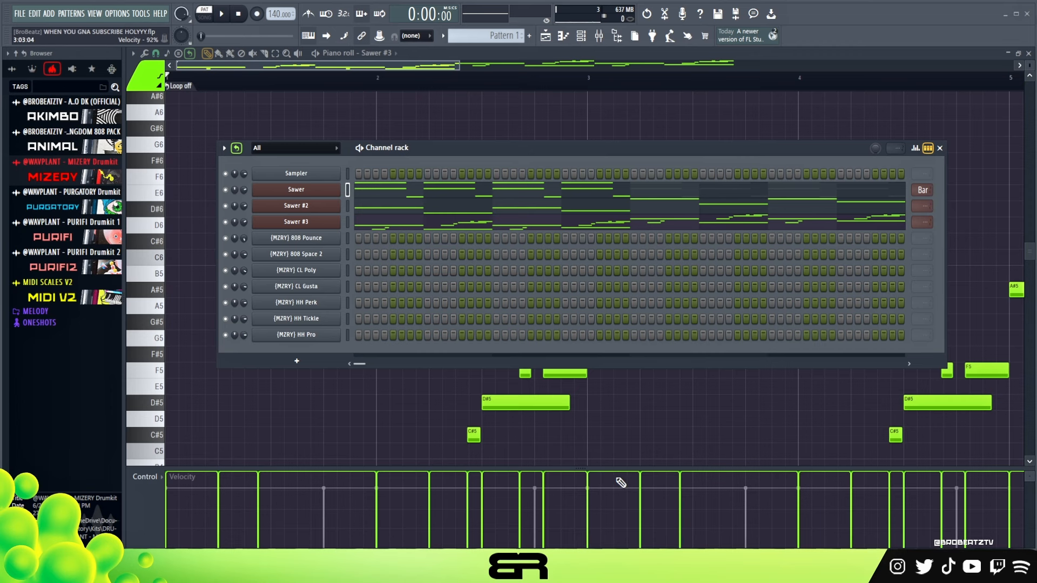
Step: Mute Sawer #2 and Sawer #3, switch off Fruity Reeverb 2 and the effect below it on the Sawer track, and audition the melody
click(225, 206)
click(225, 222)
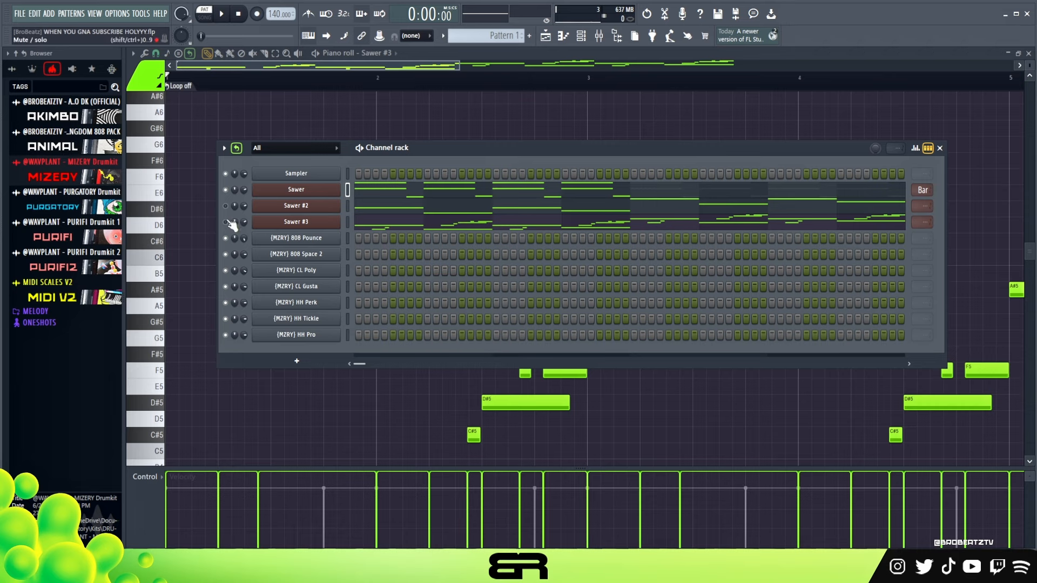
click(600, 38)
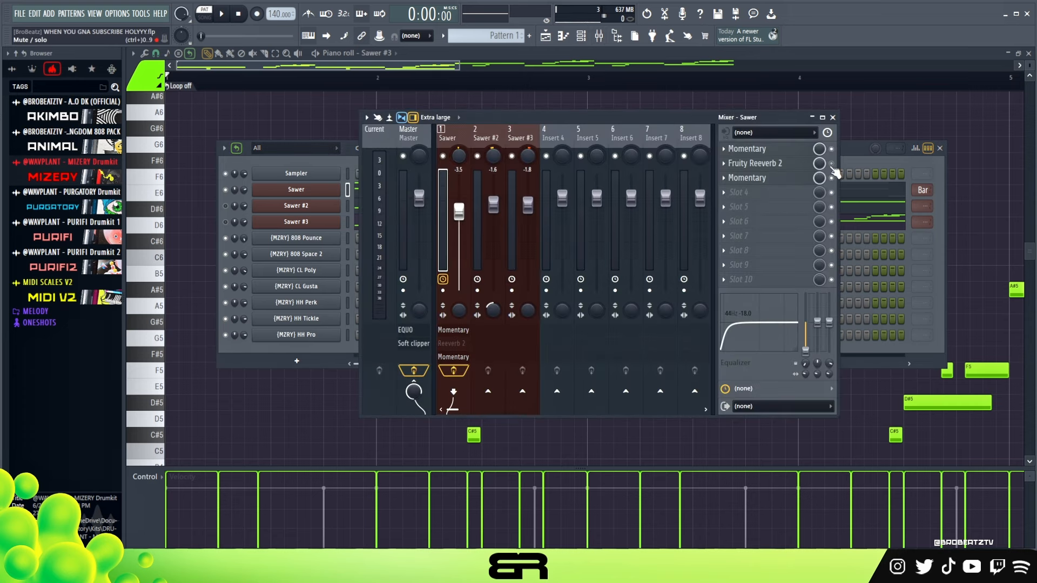
click(831, 178)
click(833, 117)
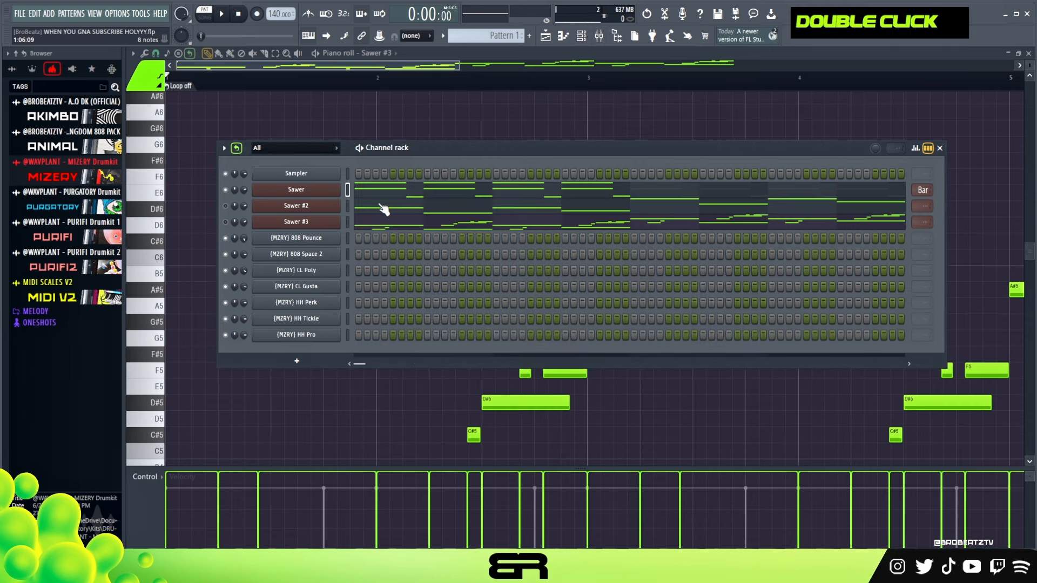
key(space)
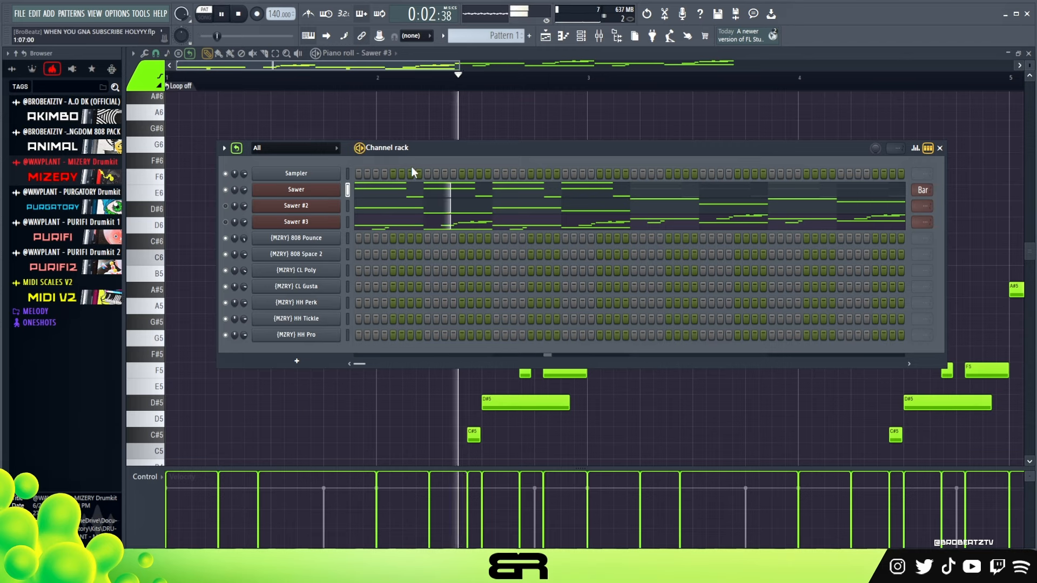
key(space)
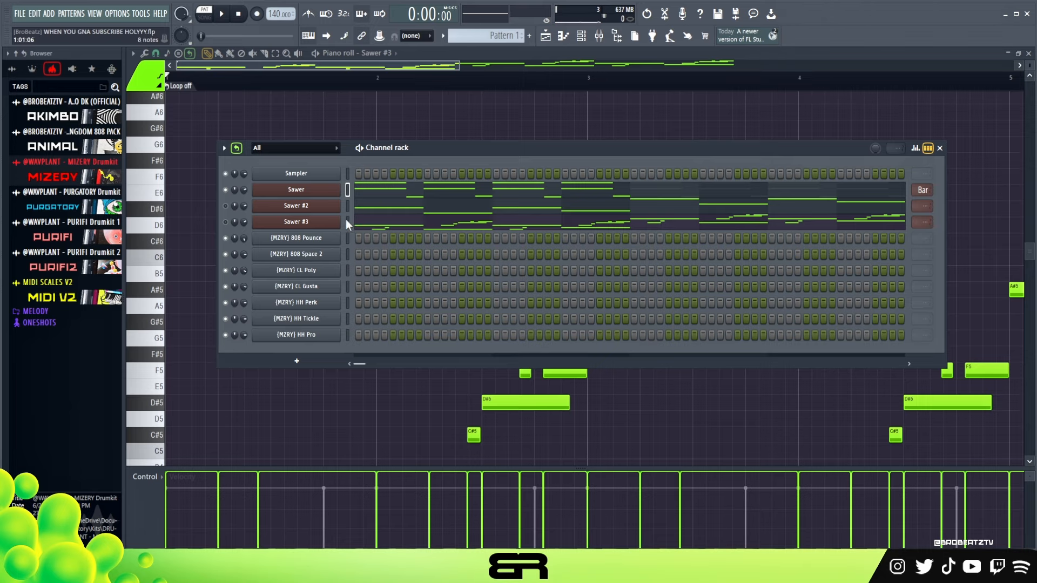
Step: Write three short D#5 notes for {MZRY} 808 Pounce in bar 1, starting on the downbeat and spaced one and a half beats apart
right_click(324, 240)
click(374, 239)
scroll(338, 273, down, 6)
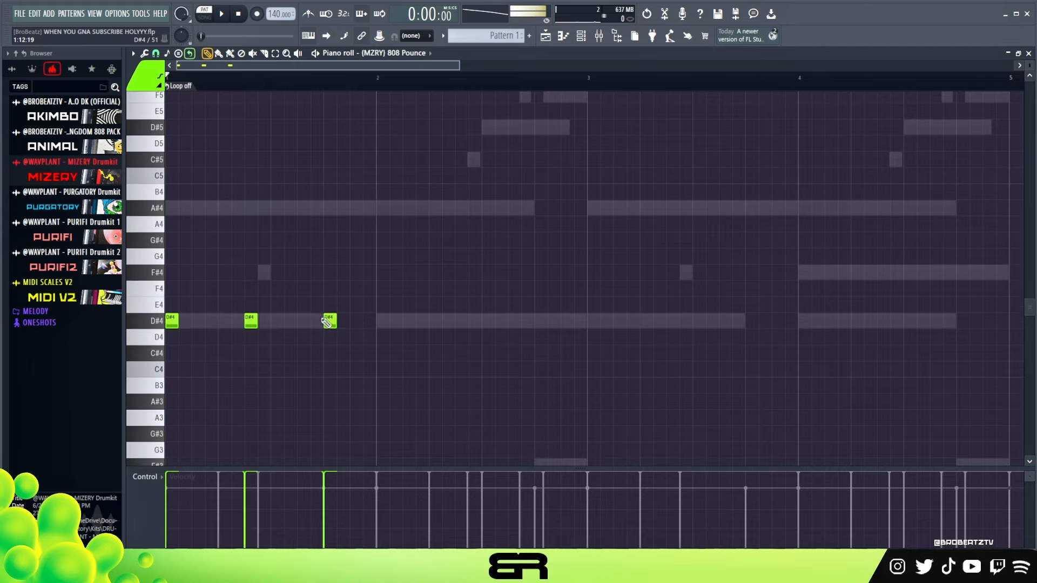
drag(327, 323, 105, 359)
key(ctrl+Up)
key(space)
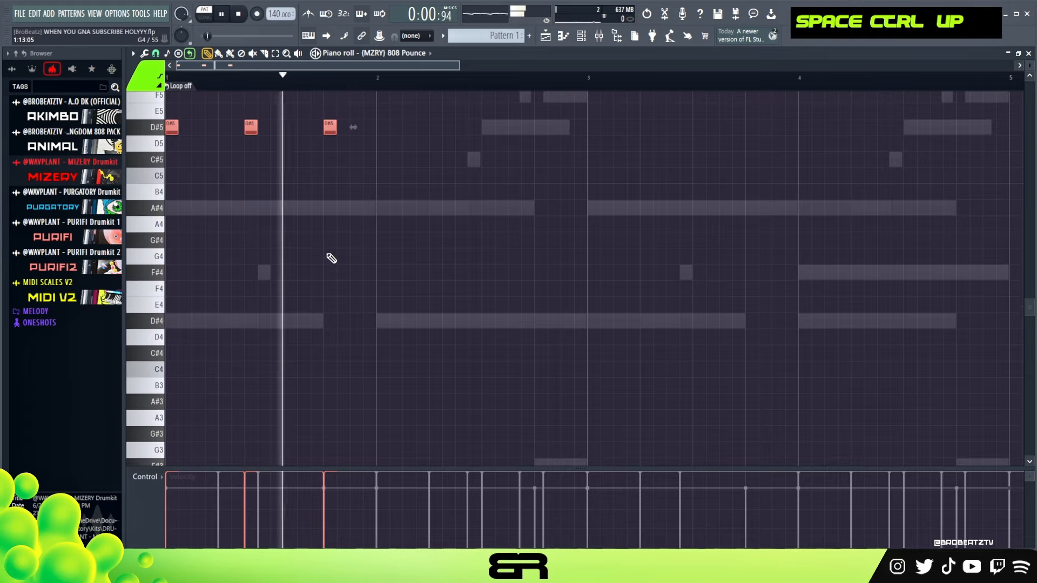
scroll(373, 263, up, 4)
key(space)
key(space)
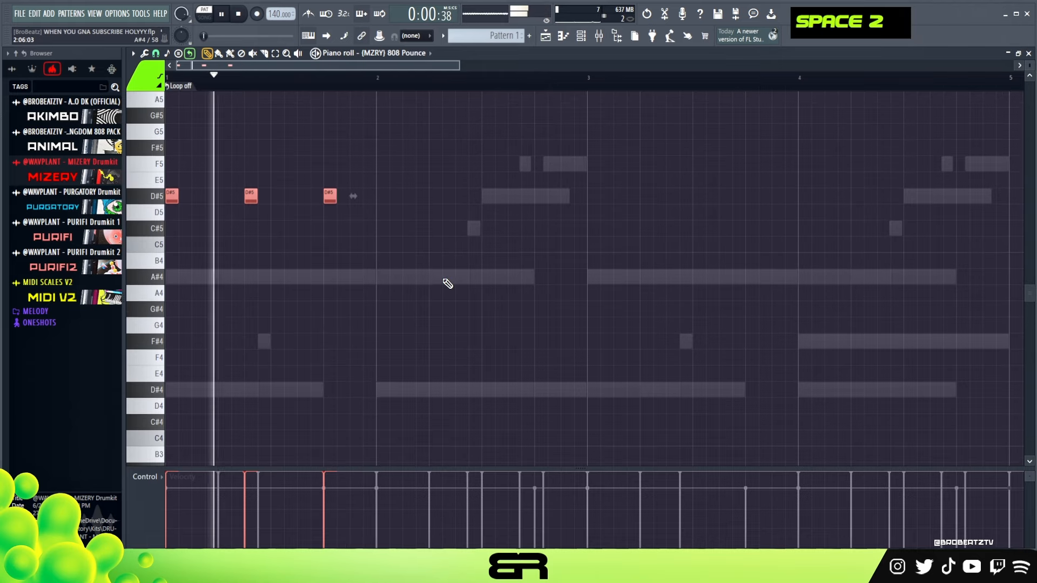
Step: Add a short A#4 note on beat 3 of bar 2 in the 808 Pounce pattern and check it in playback
click(484, 277)
scroll(551, 340, up, 2)
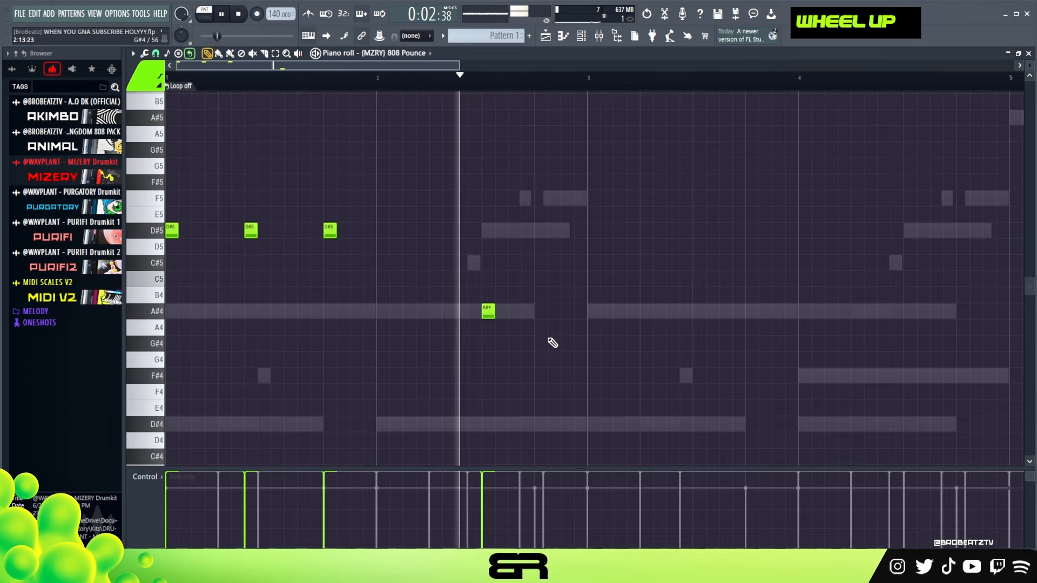
key(space)
key(space)
Step: Duplicate the 808 Pounce notes into bars 3 and 4 and raise the first D#5 of bar 3 one octave
key(ctrl+a)
drag(173, 233, 592, 237)
ctrl+click(595, 238)
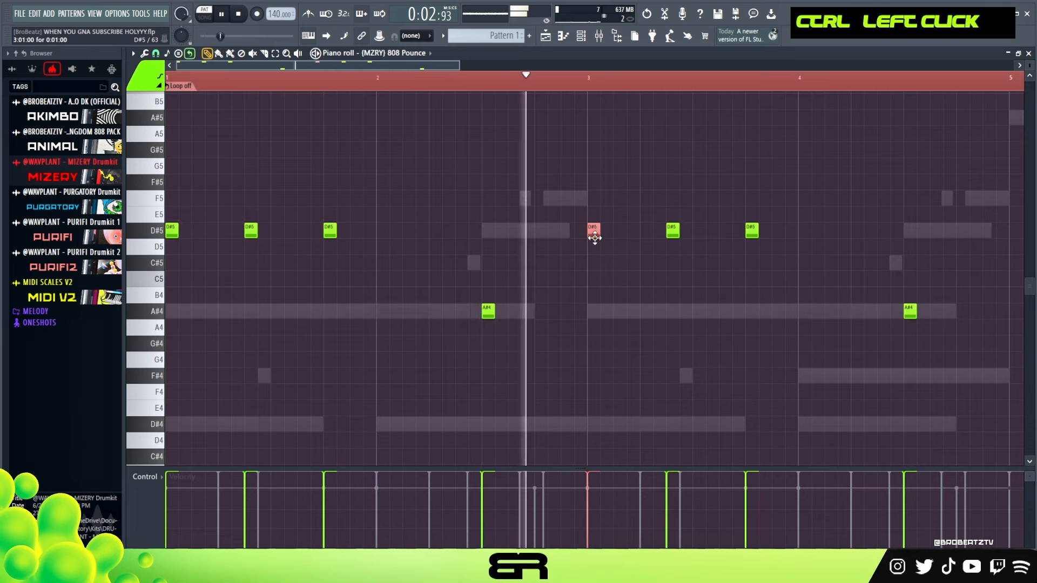
key(ctrl+Up)
key(space)
right_click(578, 303)
key(space)
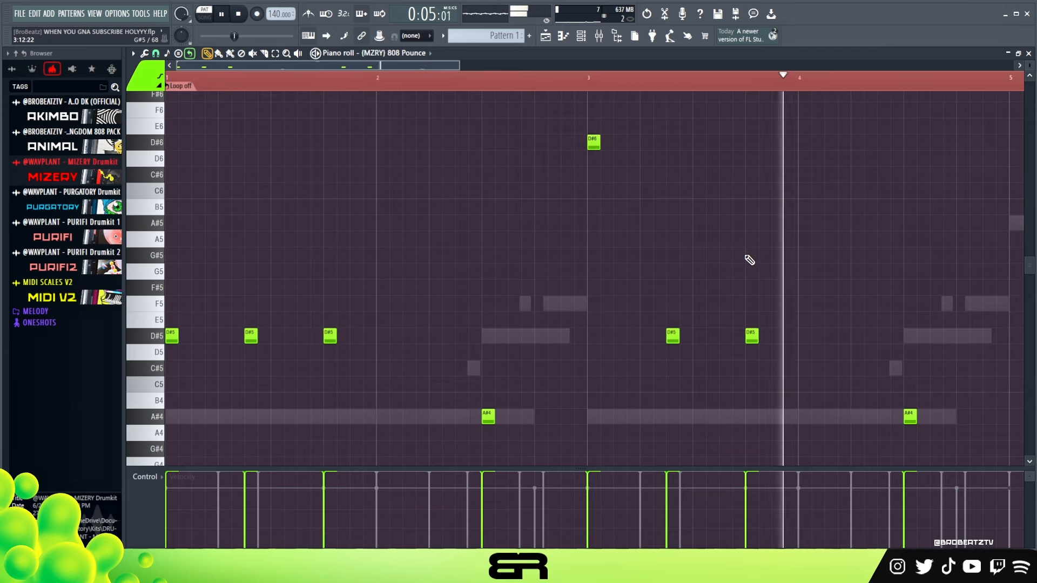
key(space)
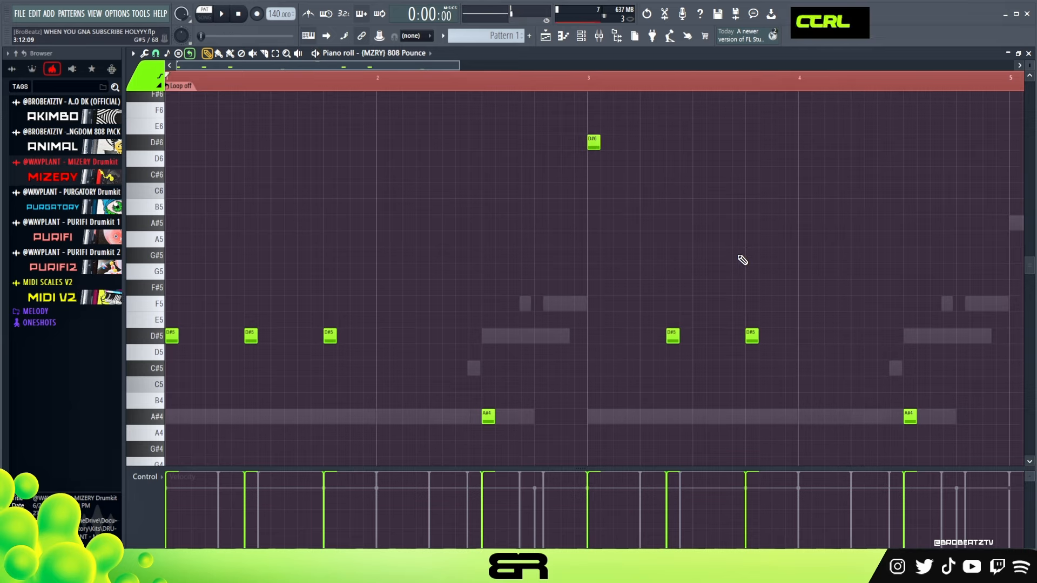
Step: Apply Quick Legato to all 808 Pounce notes so each extends to the next, and play the pattern back
key(ctrl+a)
key(ctrl+l)
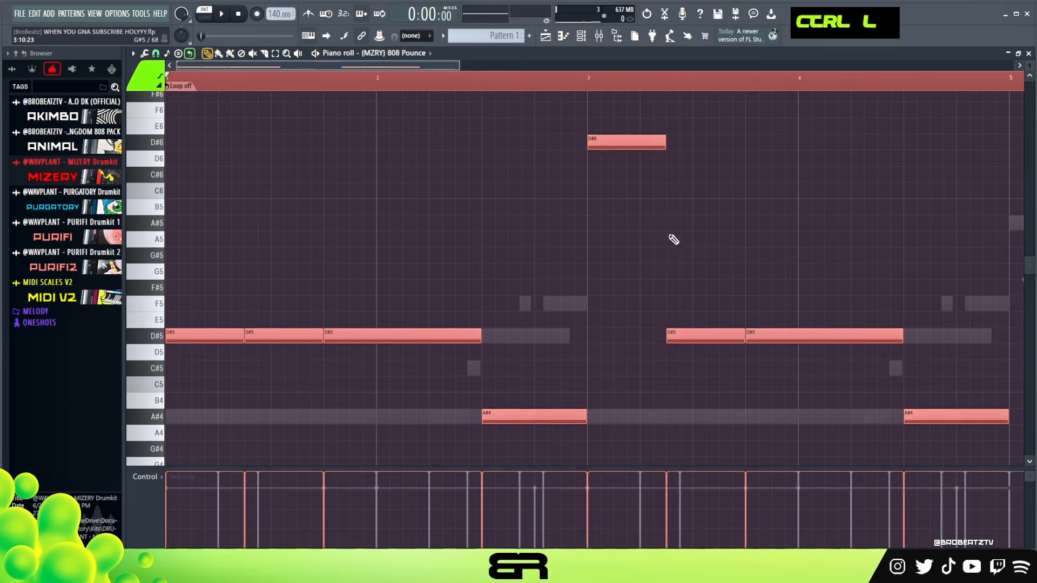
right_click(706, 247)
key(space)
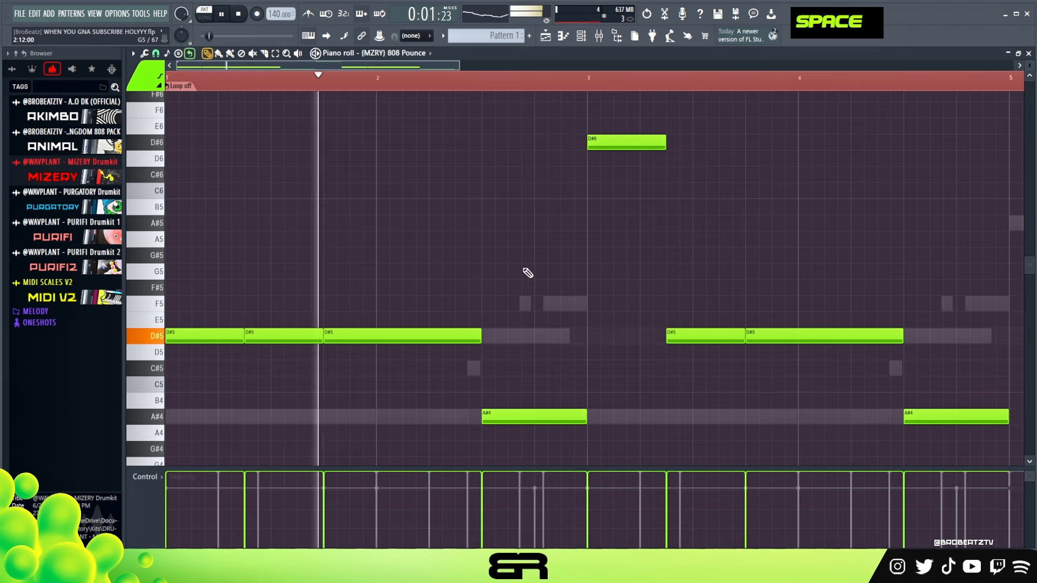
scroll(619, 284, down, 1)
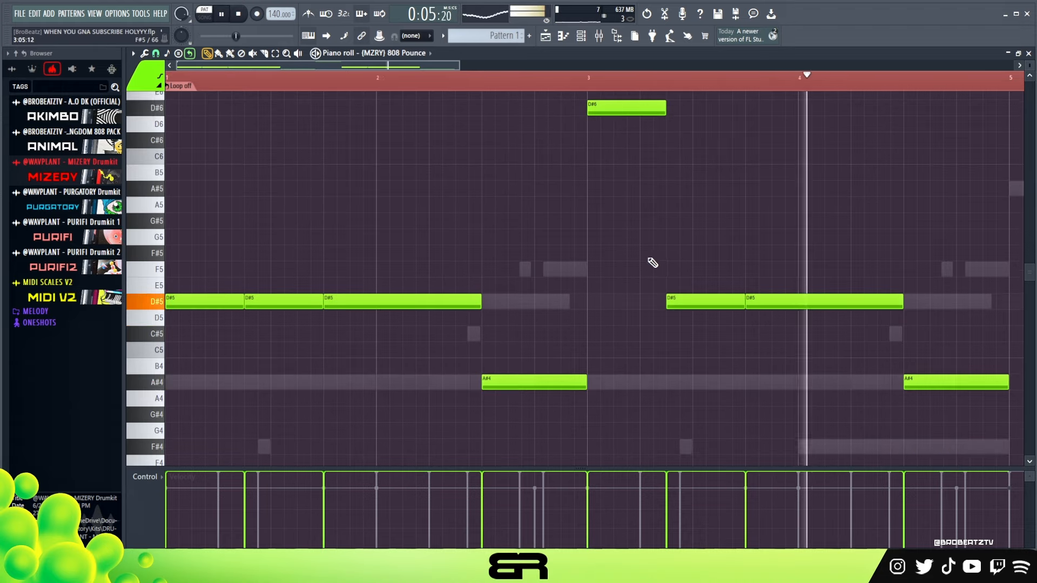
key(space)
key(space)
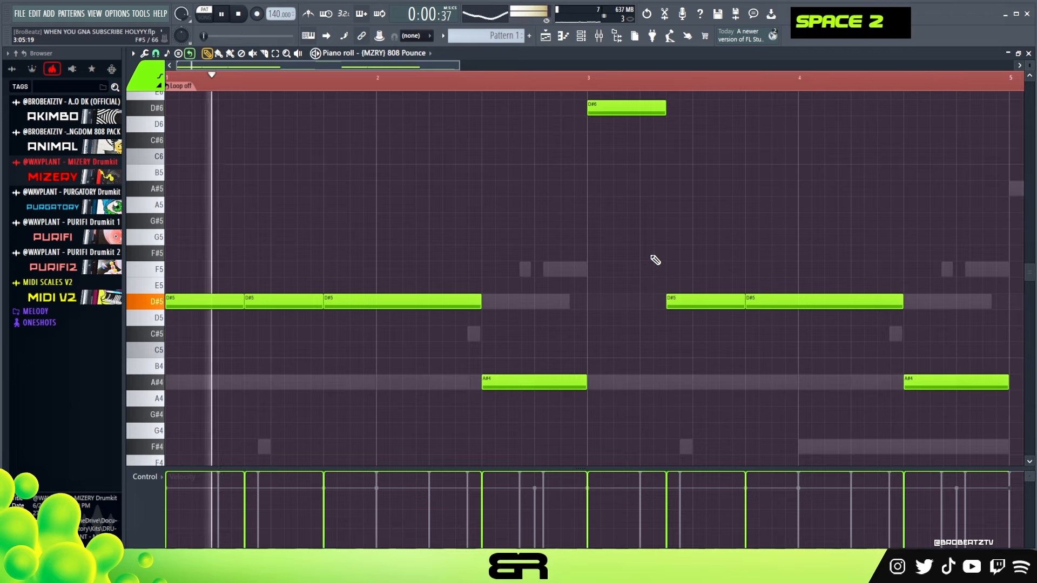
right_click(645, 258)
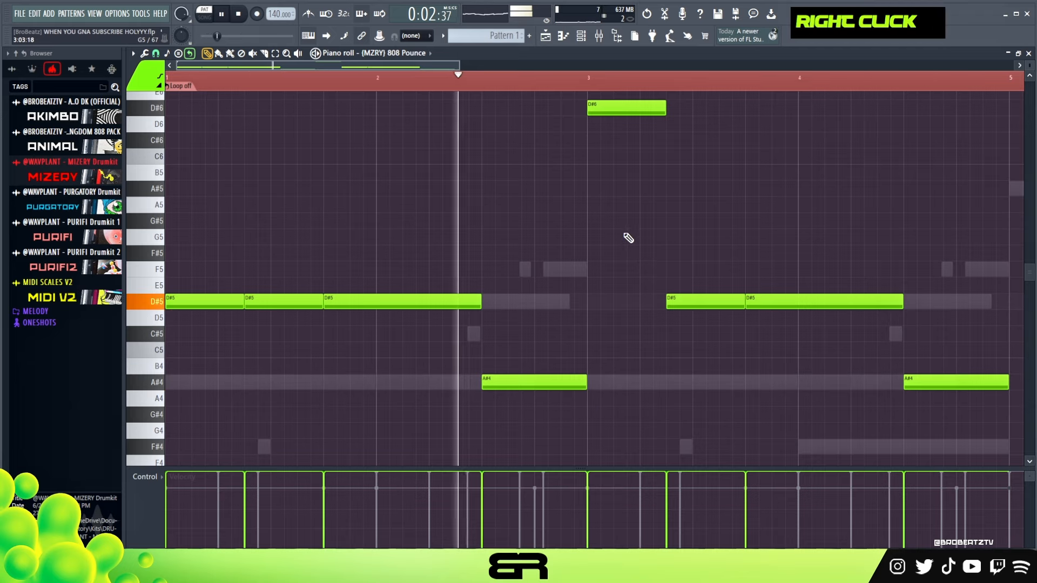
key(space)
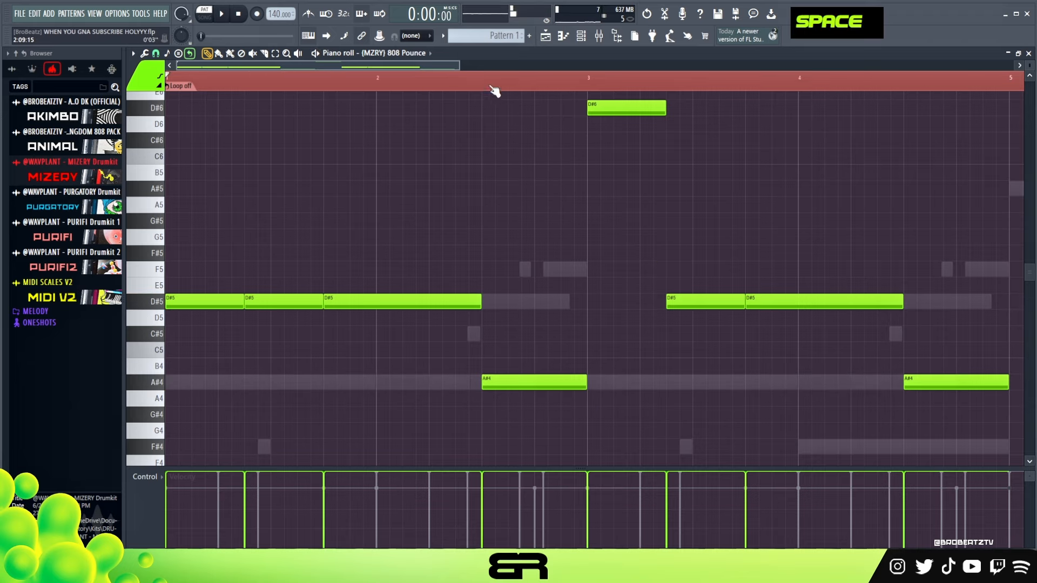
double_click(424, 82)
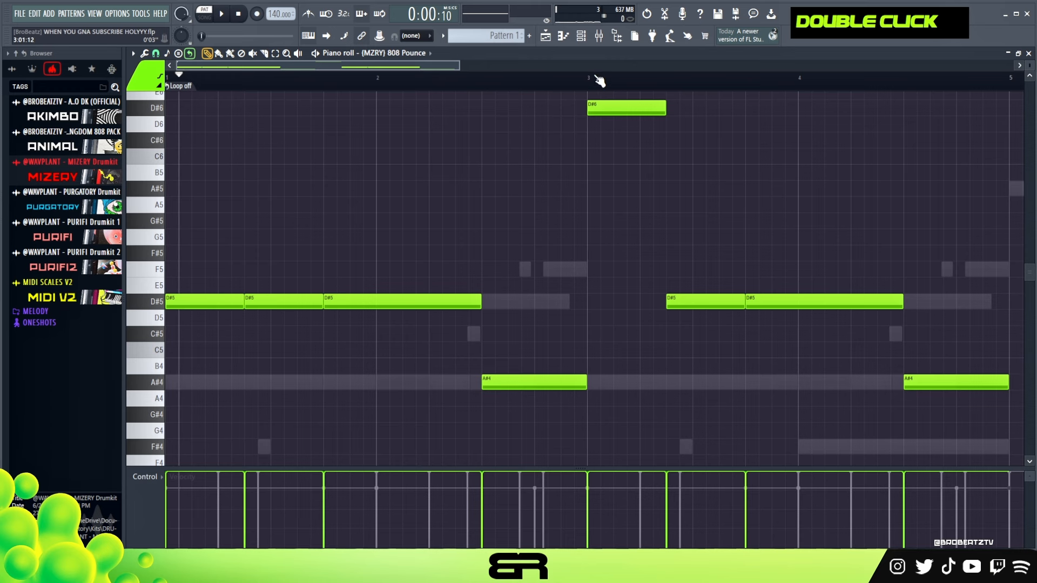
Step: Open the volume envelope settings of the {MZRY} 808 Pounce channel
click(583, 45)
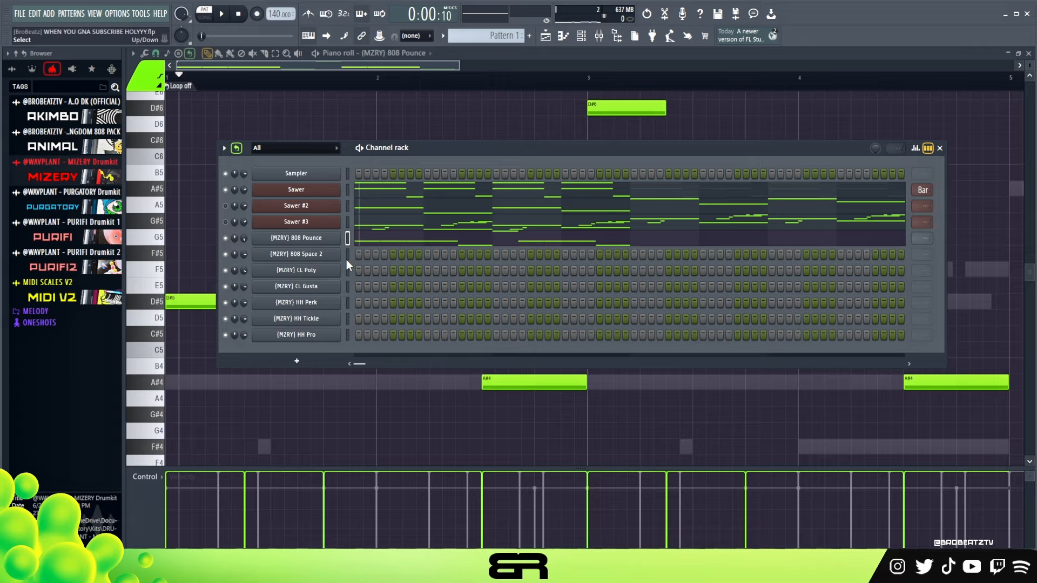
click(321, 238)
drag(326, 190, 502, 150)
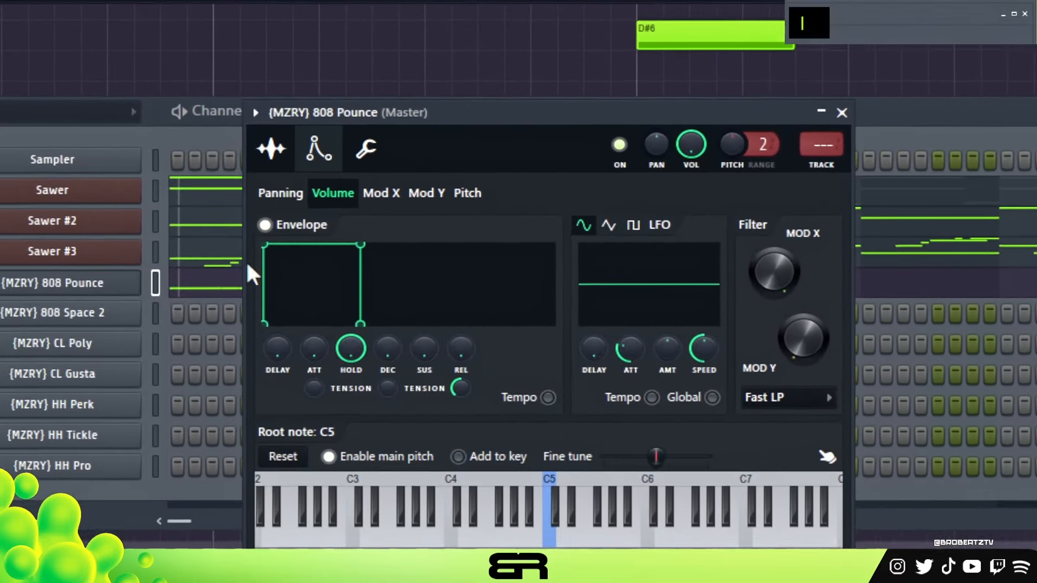
Step: Try raising the 808 Pounce volume envelope's attack, decay, sustain and release, turn them back to zero and close the channel settings
drag(312, 350, 312, 327)
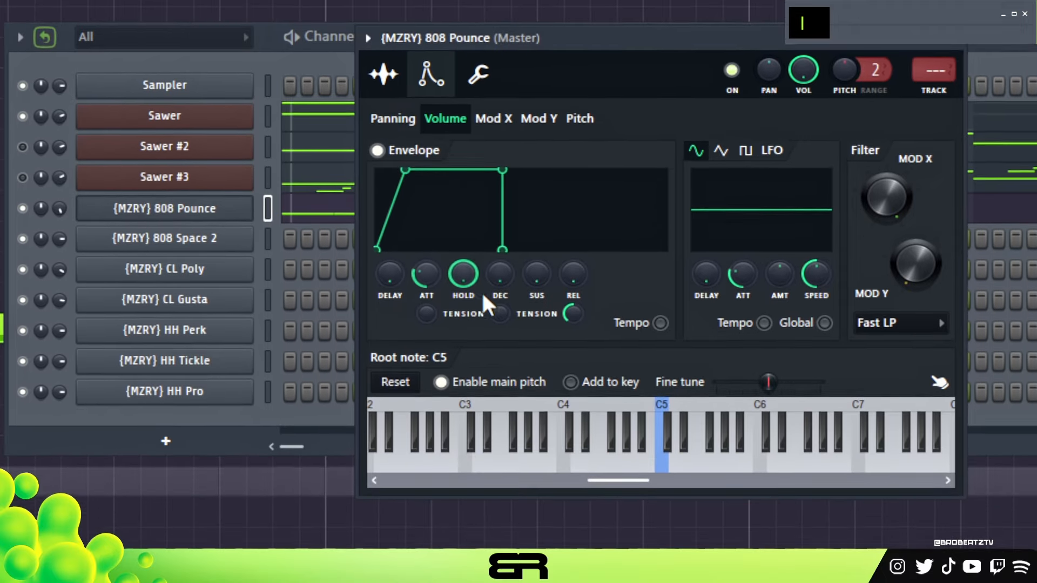
drag(500, 276, 573, 240)
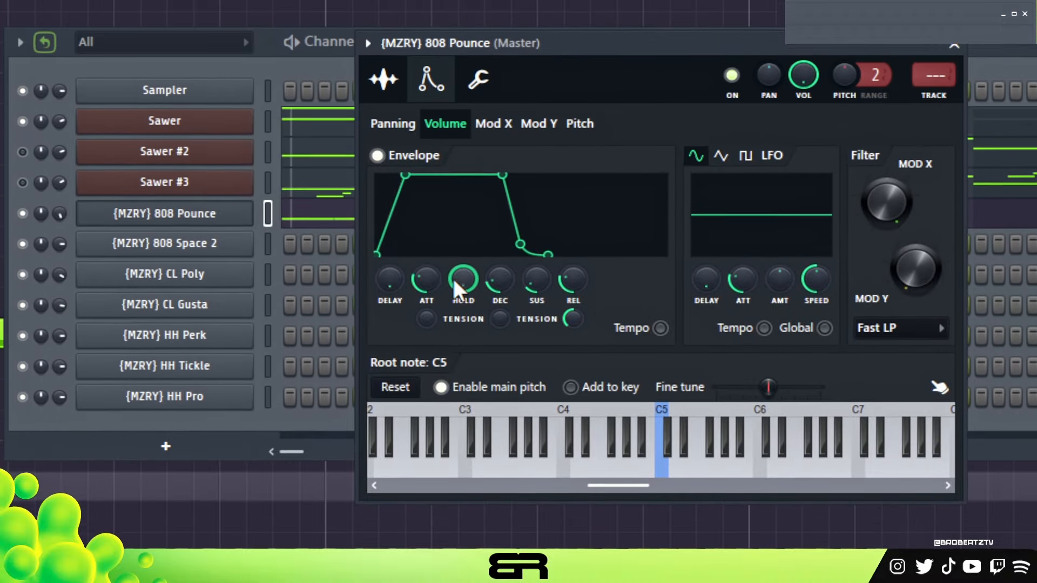
scroll(418, 286, down, 5)
scroll(499, 263, down, 3)
scroll(536, 264, down, 3)
scroll(572, 263, down, 3)
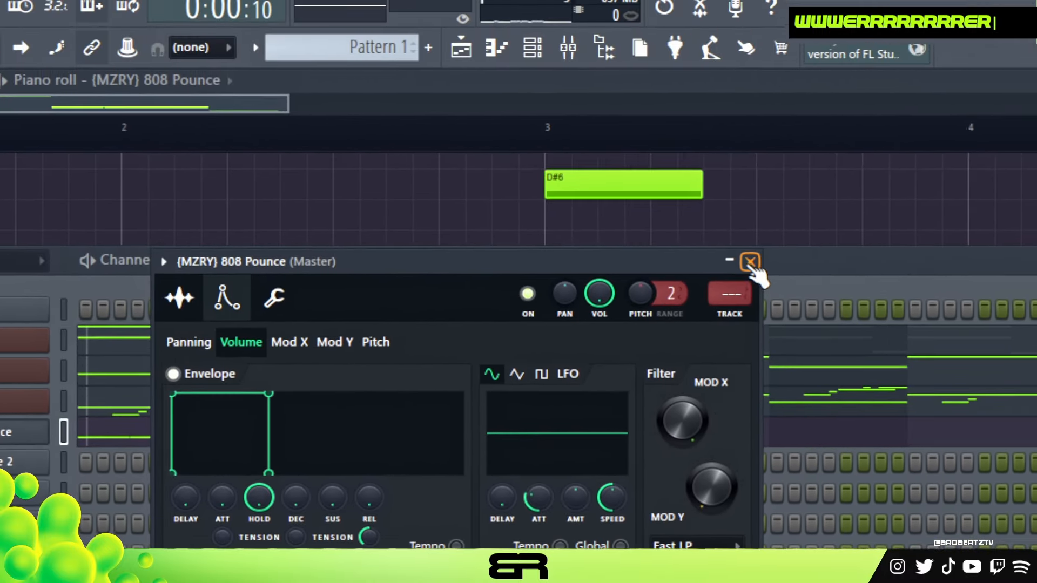
click(748, 260)
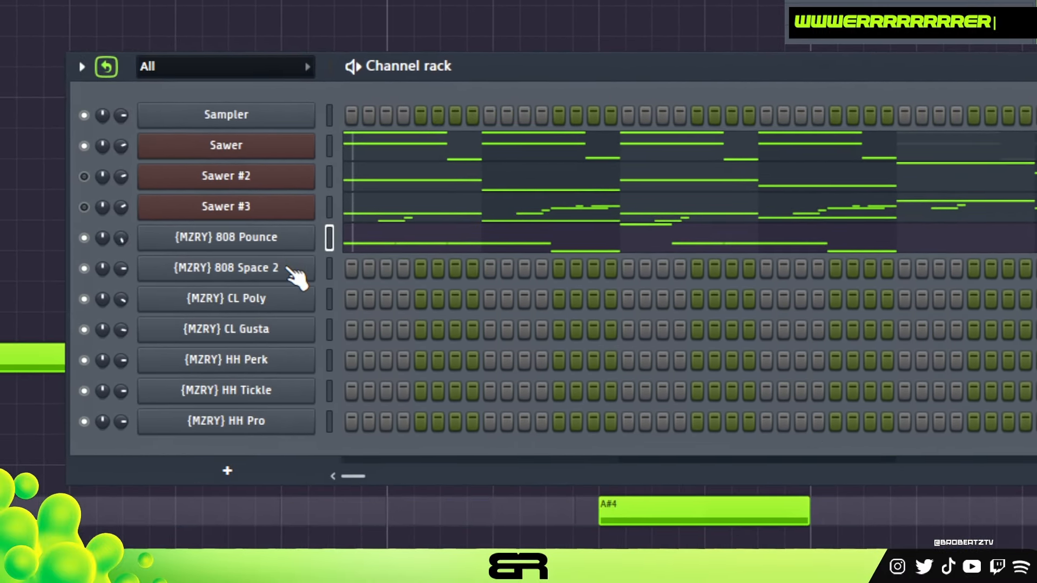
Step: Place a half-beat D#4 note on beat 2 of bar 1 in the {MZRY} 808 Space 2 piano roll
click(304, 267)
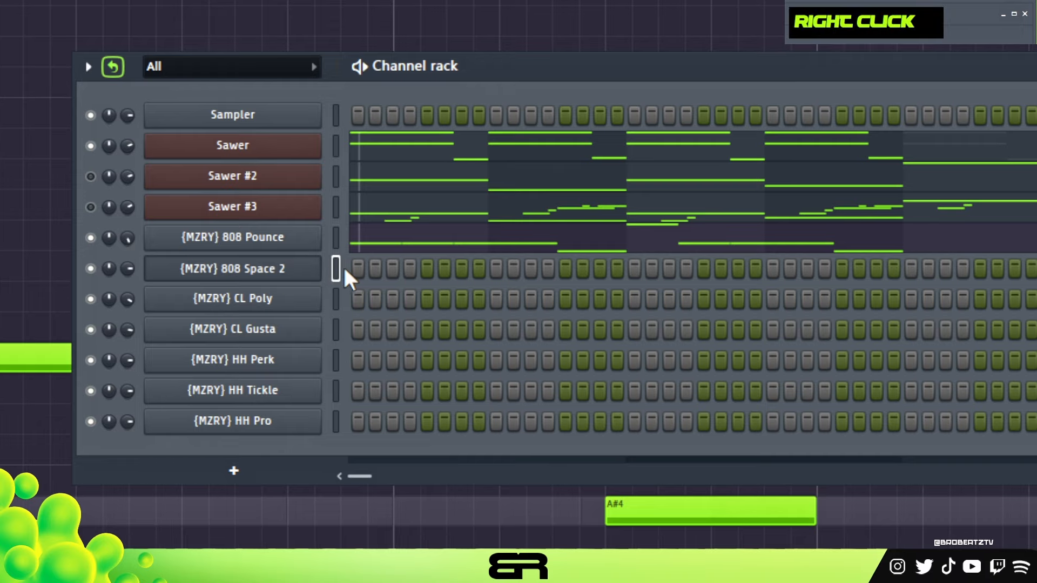
right_click(359, 272)
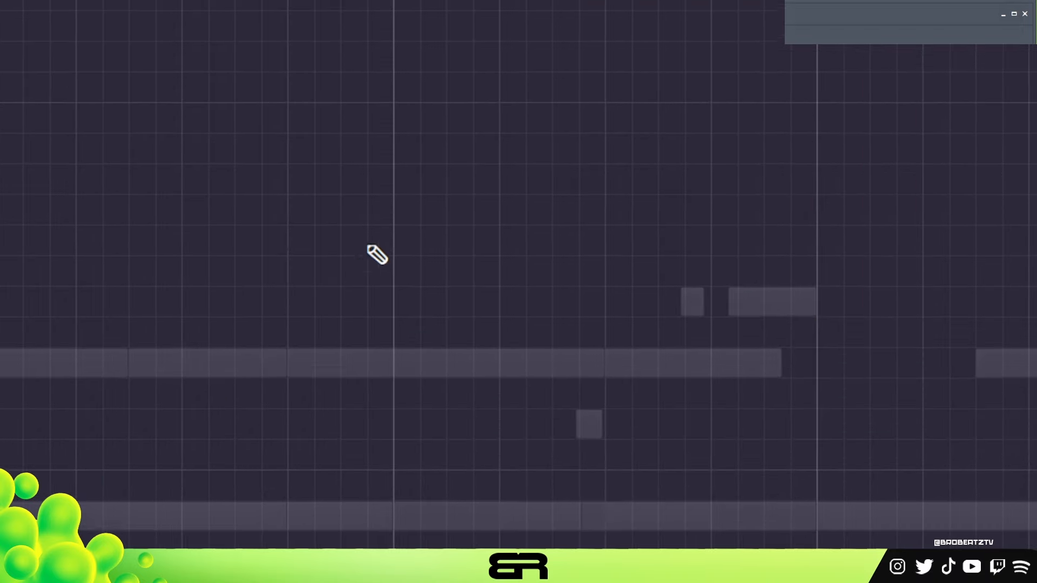
scroll(314, 513, down, 5)
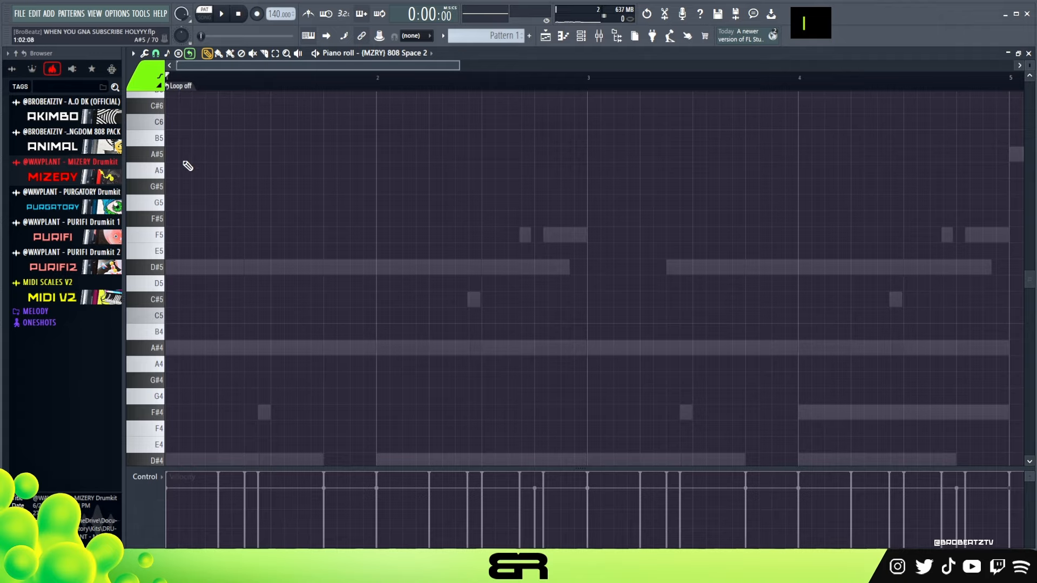
key(space)
scroll(230, 326, down, 2)
key(space)
key(space)
click(227, 427)
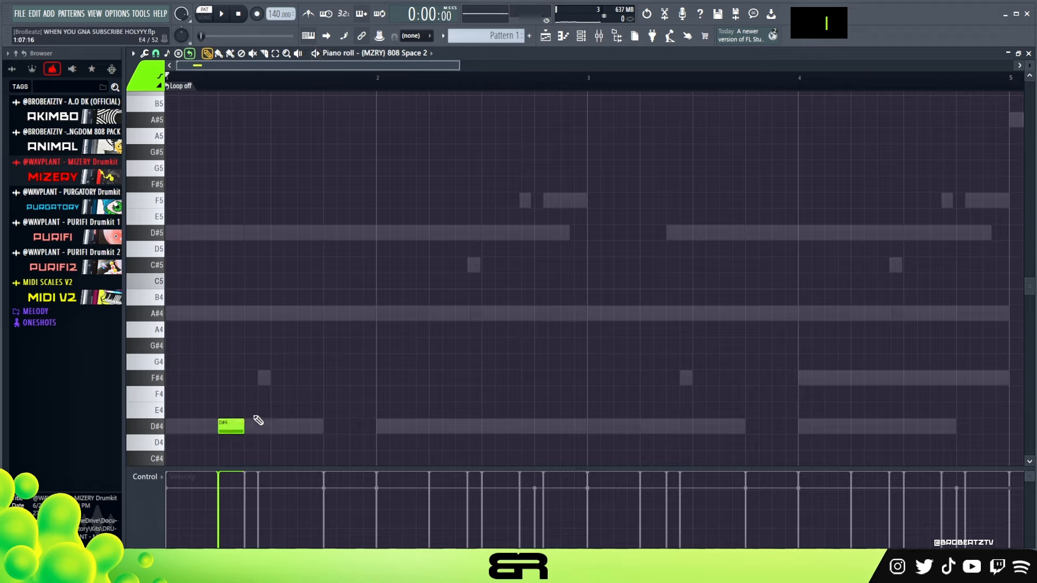
Step: Place a D#5 note half a beat into bar 2 of the 808 Space 2 pattern and extend it to 1.5 beats
key(space)
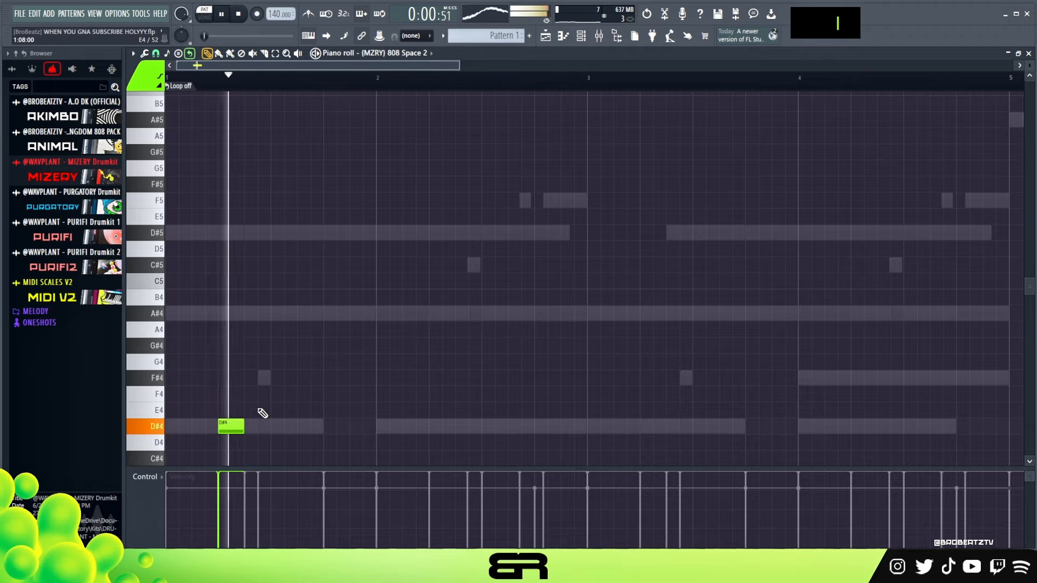
key(space)
click(414, 233)
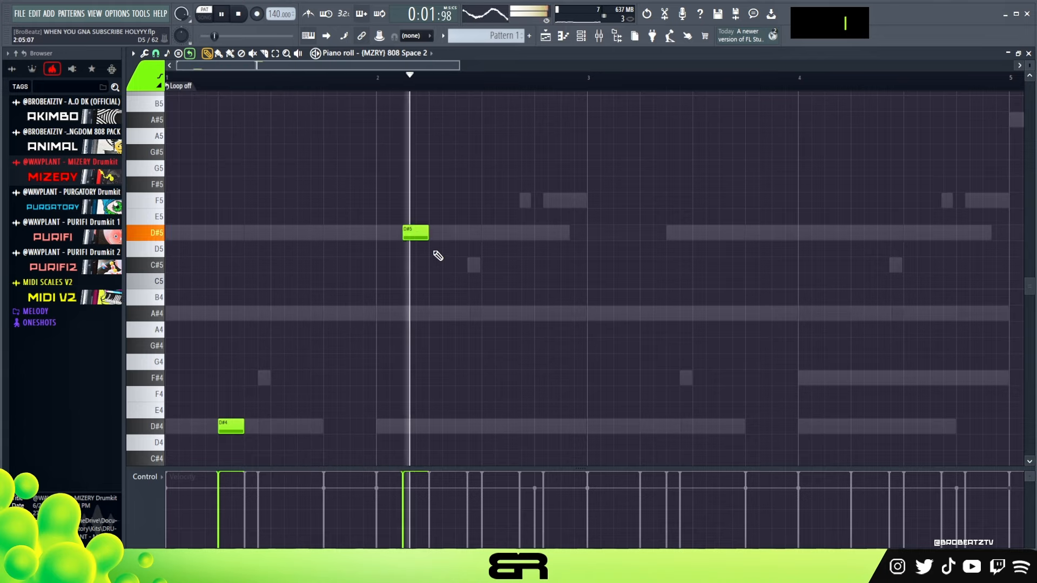
drag(426, 236, 478, 238)
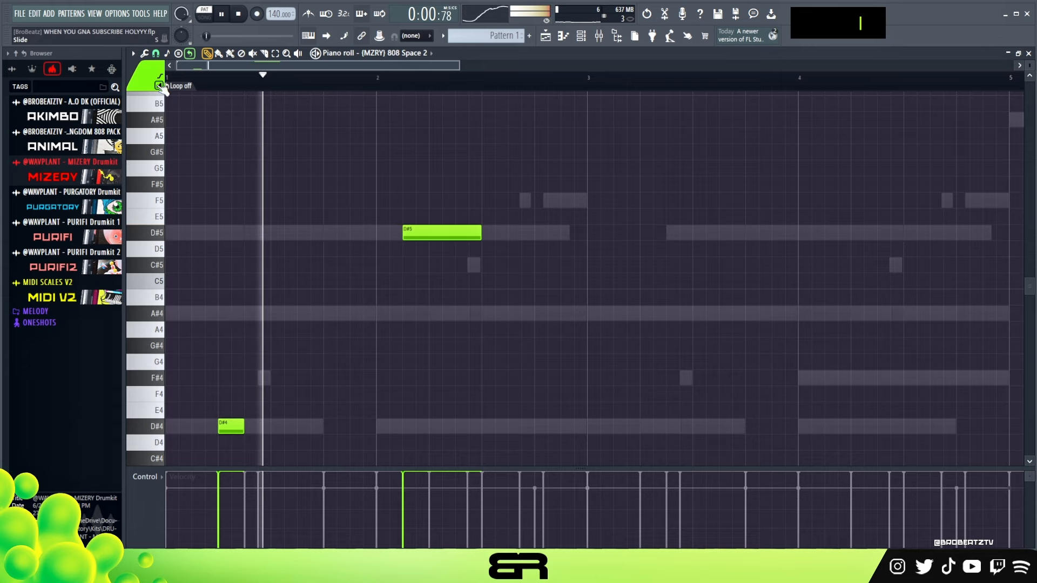
Step: Add a short A#4 slide note under the end of bar 2's D#5 note, make both end together, and play it back
click(451, 313)
key(space)
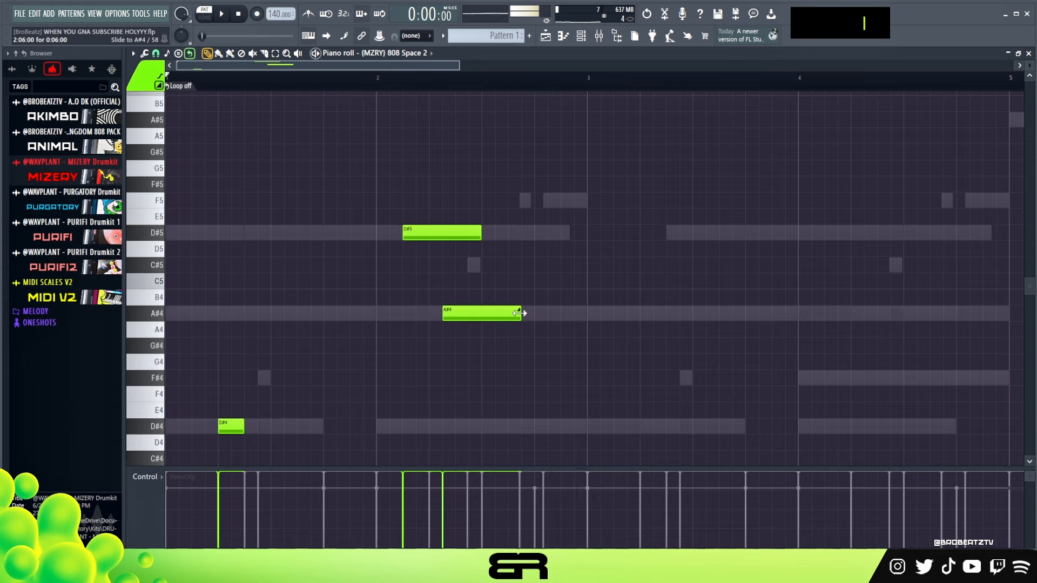
drag(453, 315, 462, 318)
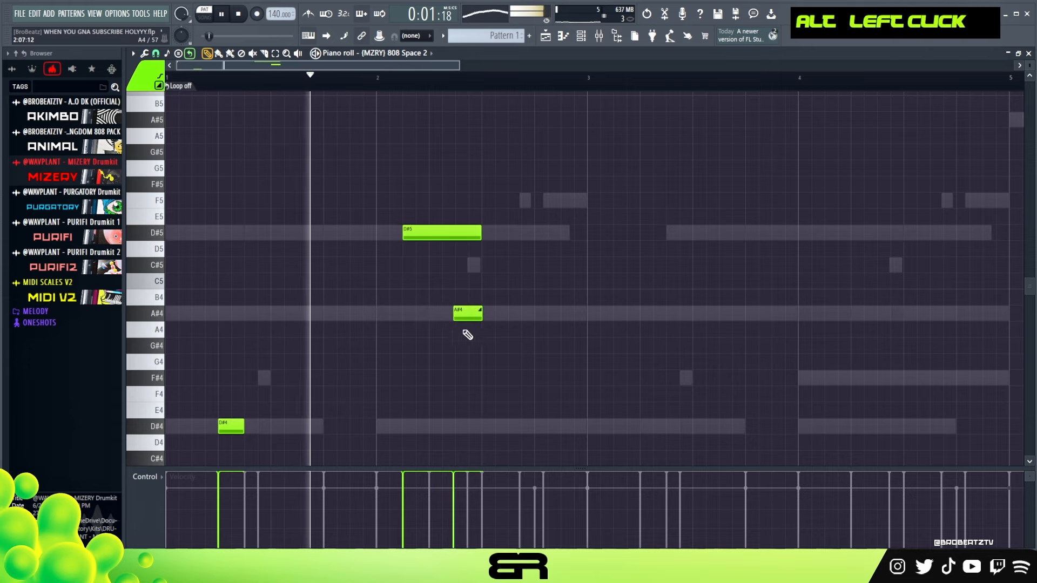
key(space)
drag(480, 233, 481, 235)
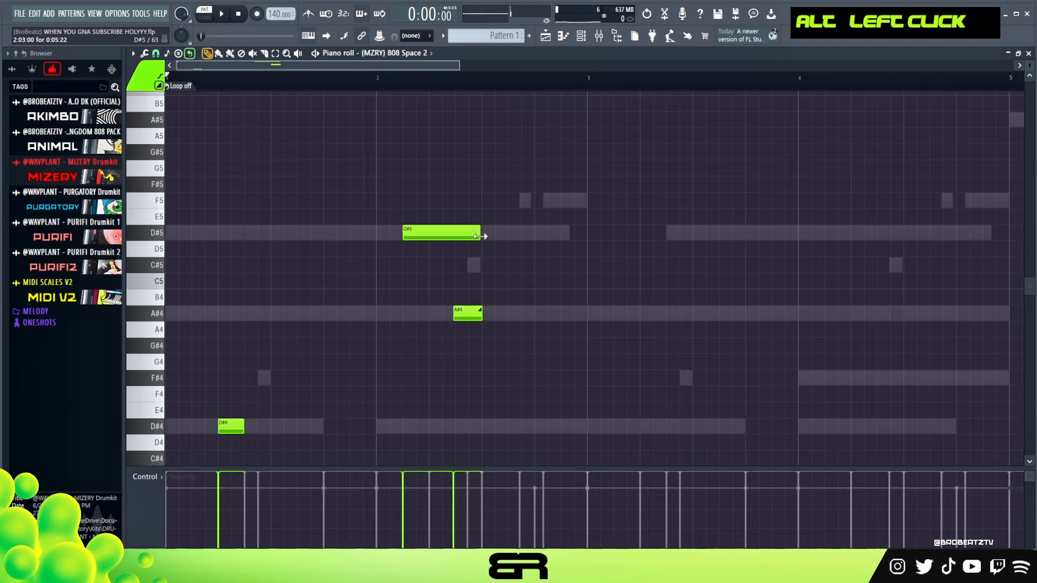
drag(489, 323, 488, 318)
key(space)
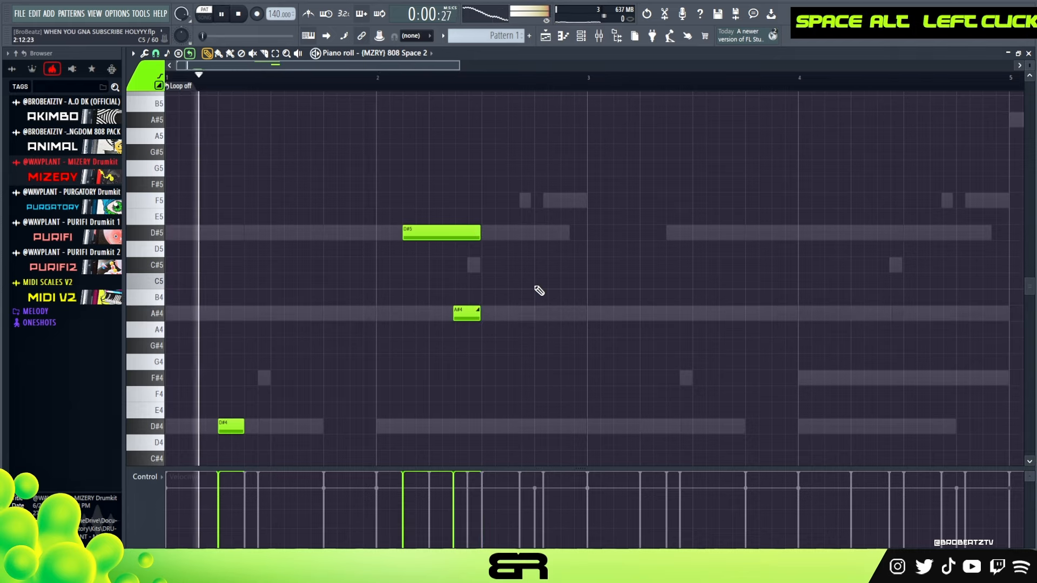
right_click(537, 291)
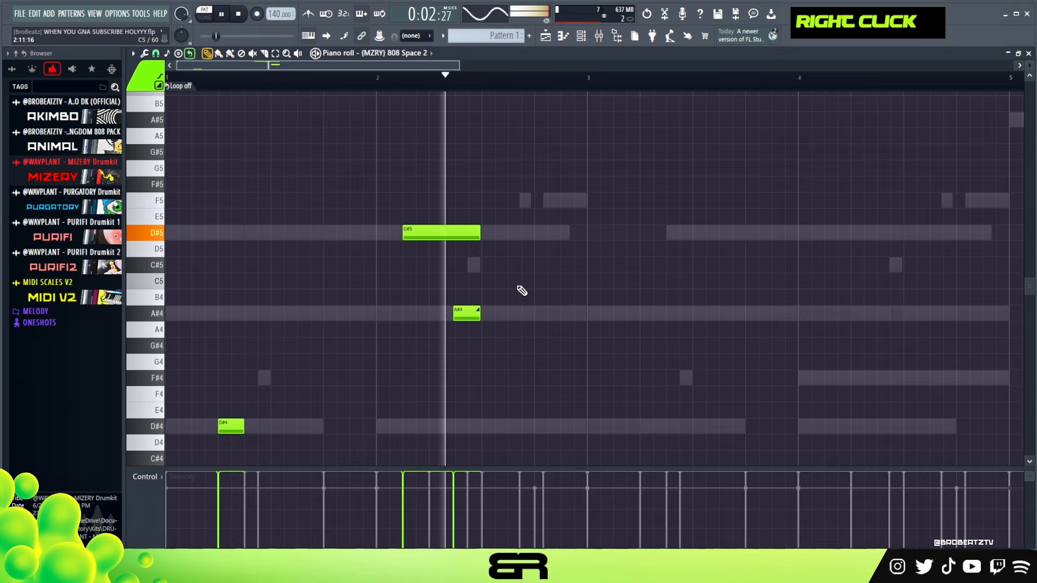
key(space)
Step: Duplicate the D#5 note and its A#4 slide to beat 2 of bar 4 and shorten the copy to one beat, slide ending with it
drag(418, 205, 518, 378)
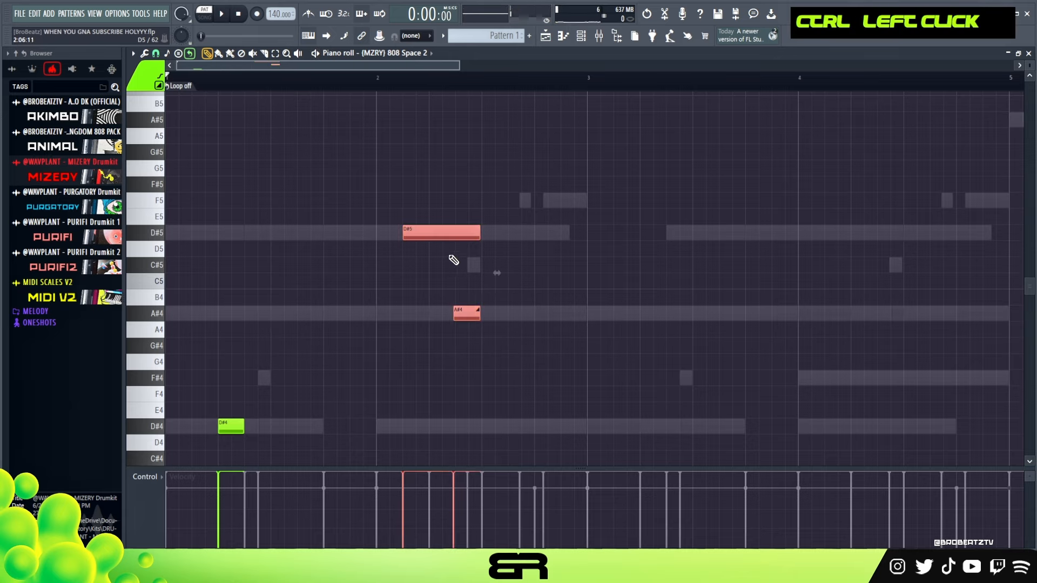
drag(452, 237, 829, 230)
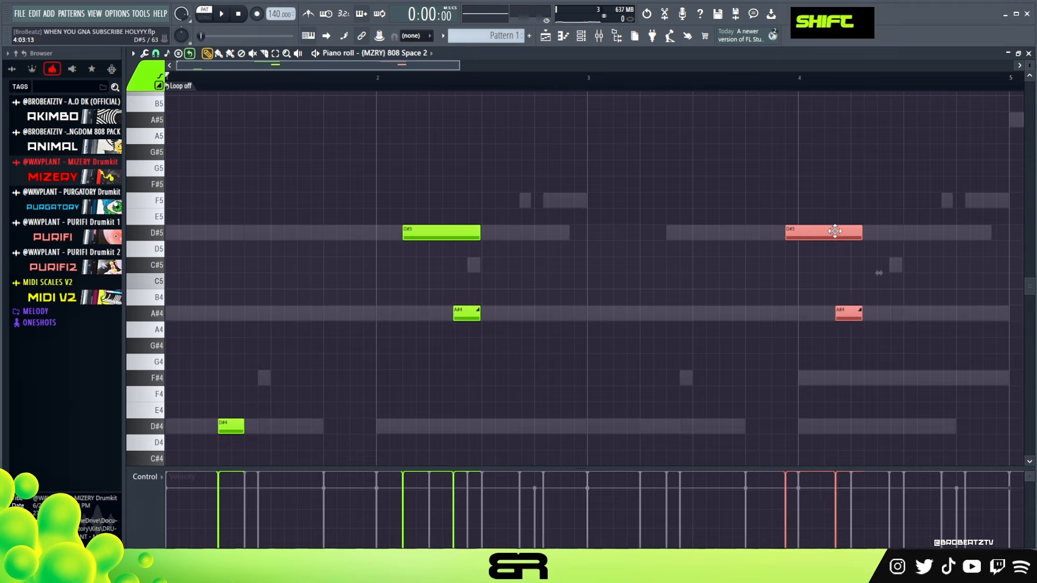
right_click(874, 275)
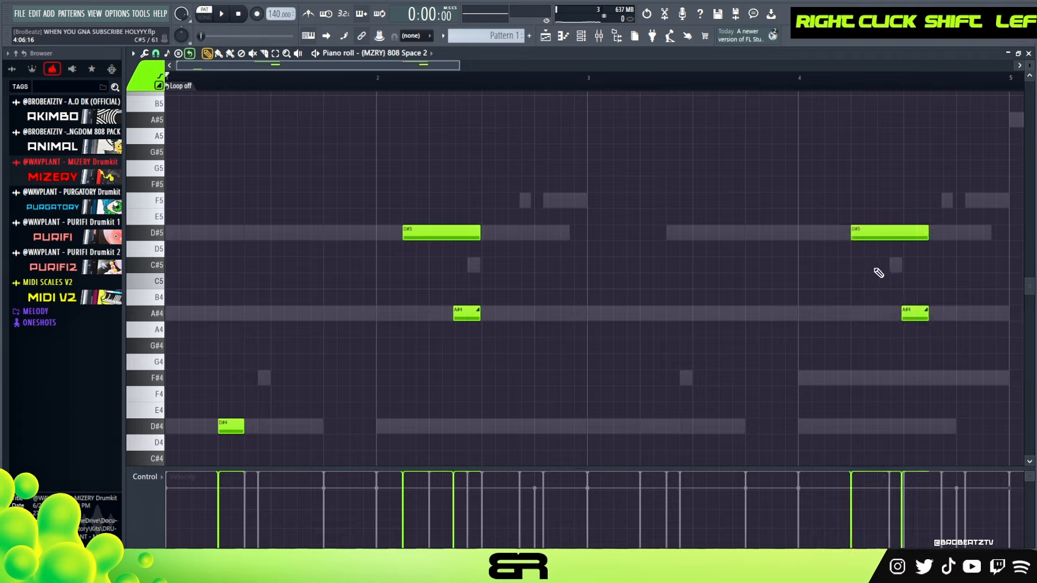
drag(929, 234, 902, 249)
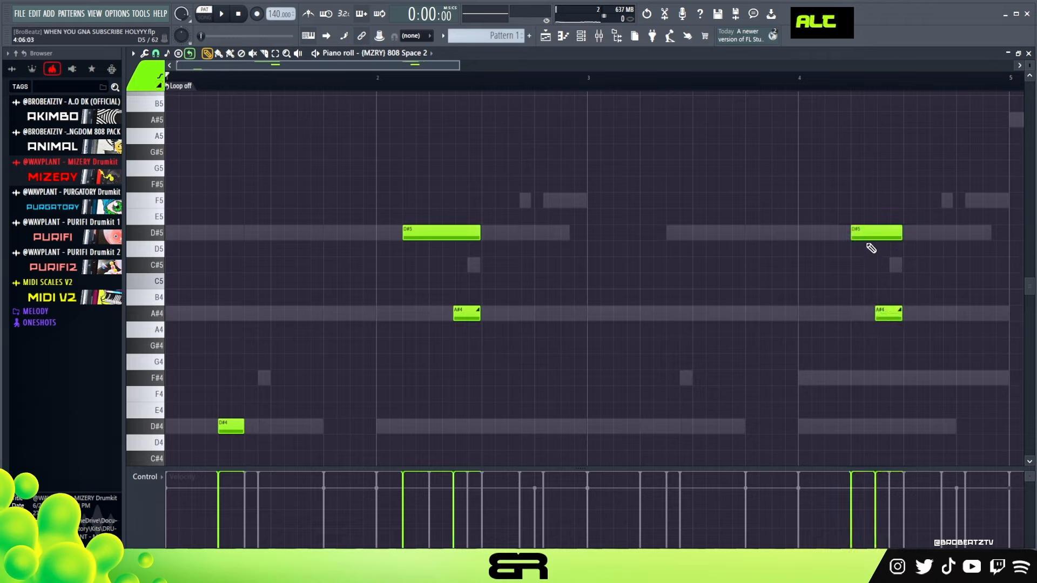
Step: Add a half-beat D#6 note directly before the D#5 note in bar 4 and play the pattern back
ctrl+click(831, 228)
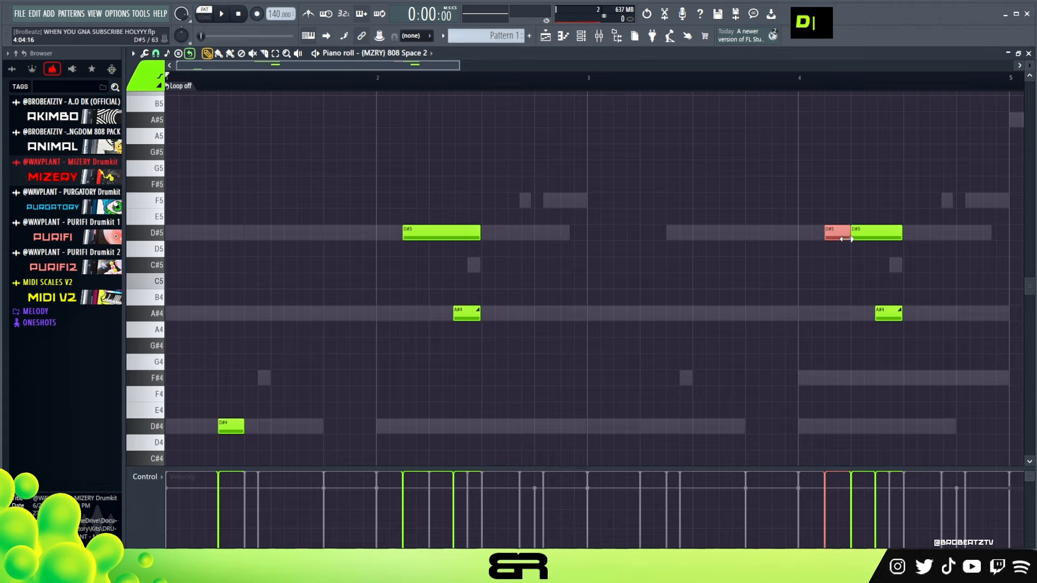
key(ctrl+Up)
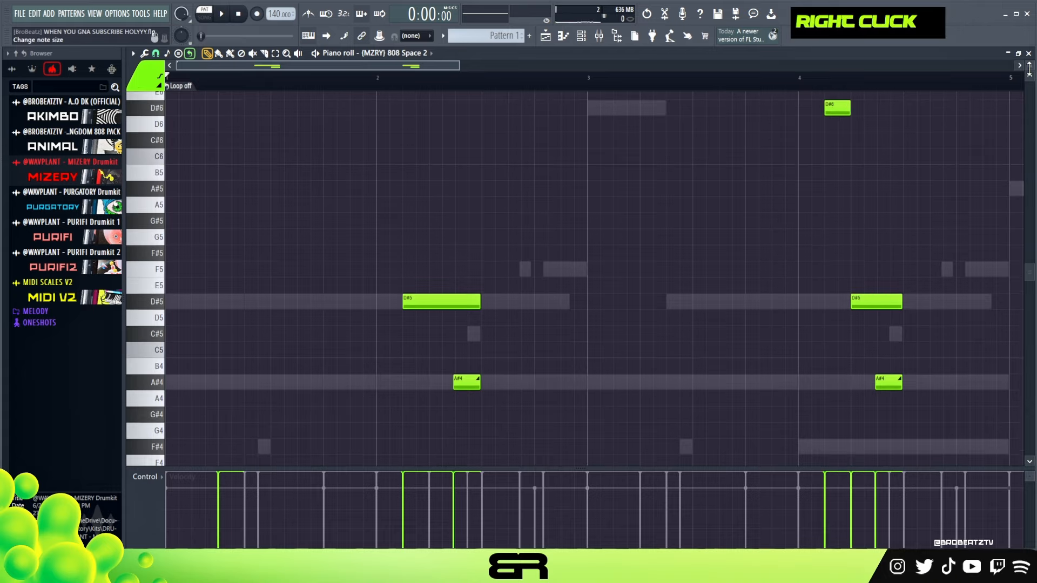
scroll(1029, 69, down, 4)
scroll(838, 169, up, 3)
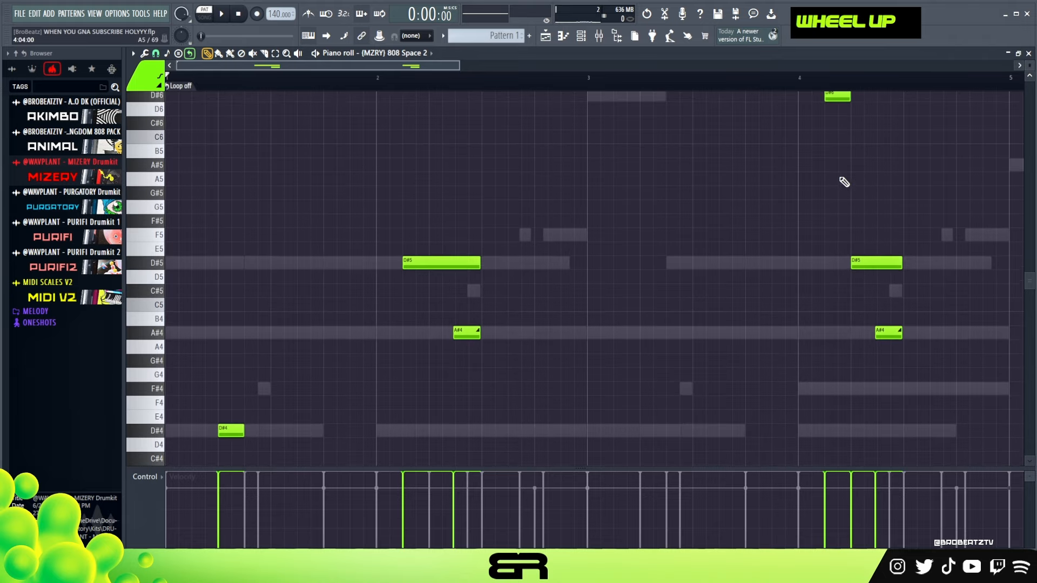
scroll(956, 304, up, 1)
drag(709, 469, 696, 498)
key(space)
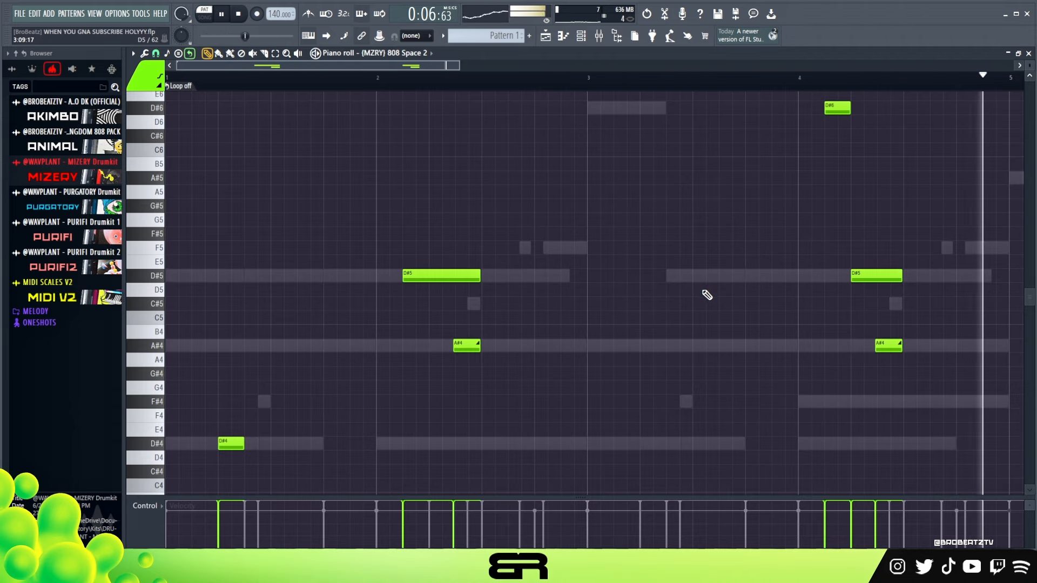
key(space)
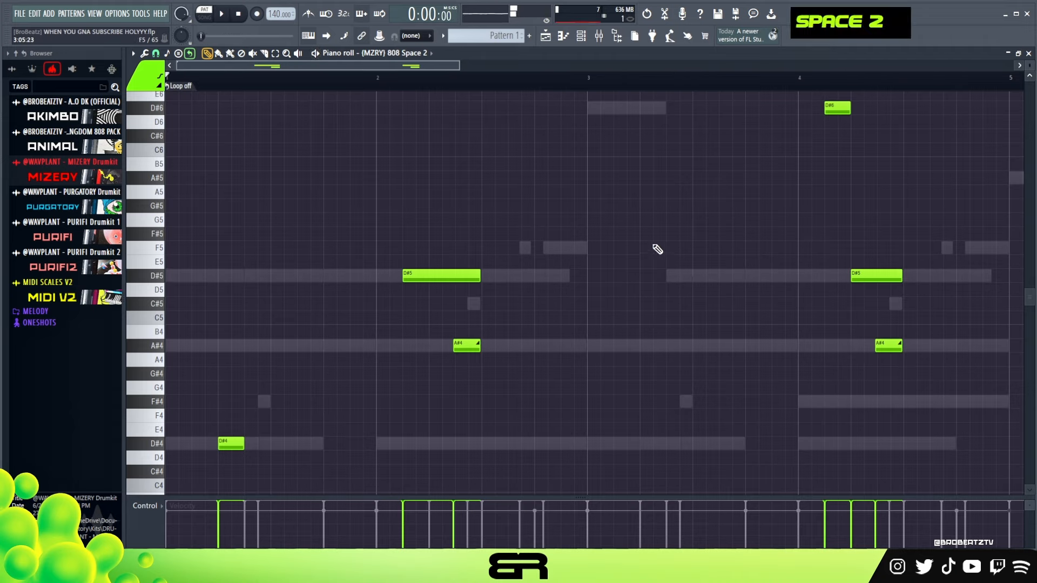
Step: Switch on Fruity Reeverb 2 on the Sawer mixer track, close the mixer and play the pattern
click(586, 35)
click(599, 37)
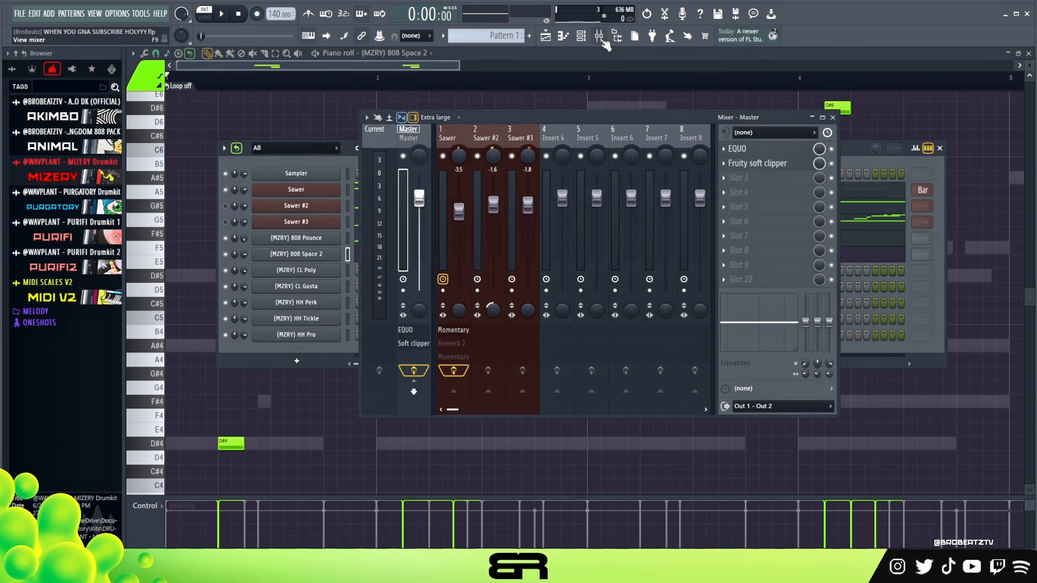
click(457, 142)
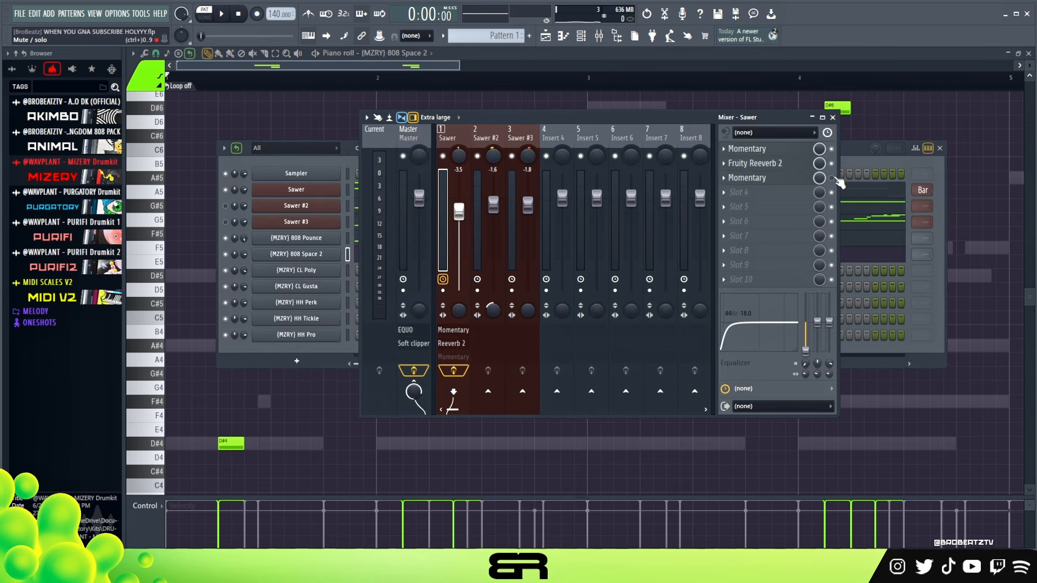
click(832, 117)
click(442, 66)
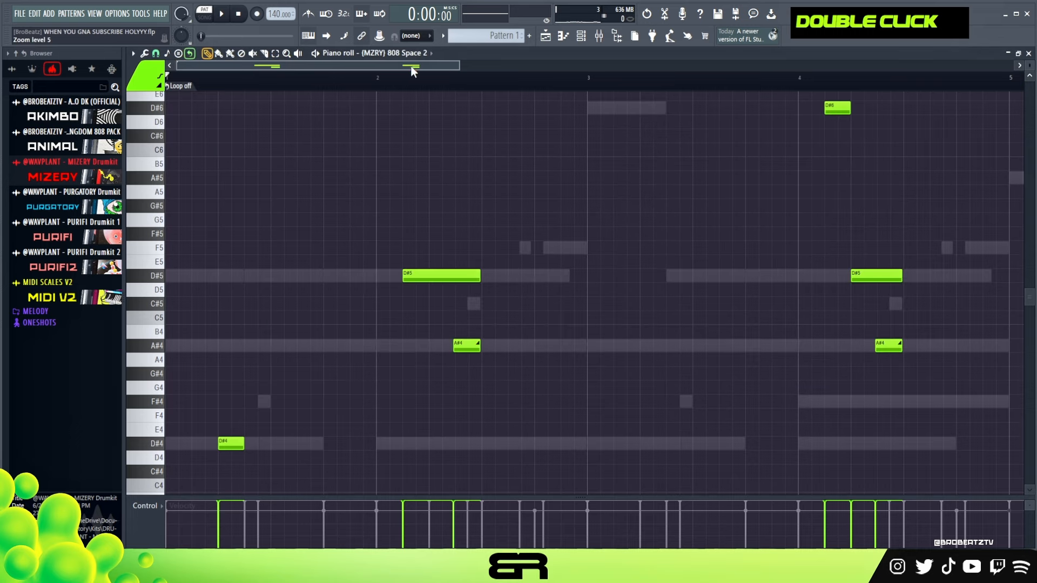
key(space)
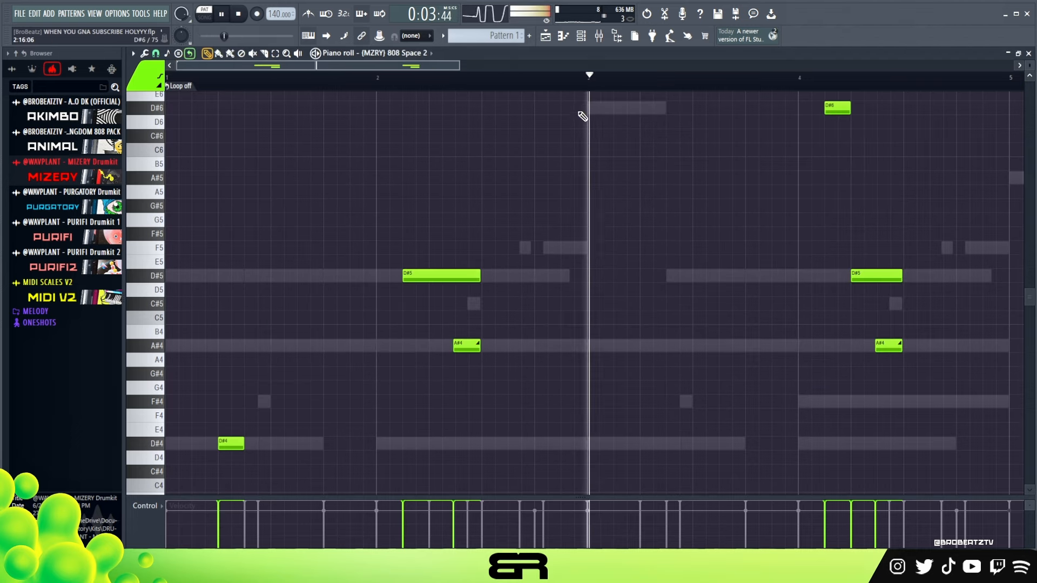
Step: Open the {MZRY} 808 Pounce piano roll and shorten its first D#5 note to one beat
click(581, 36)
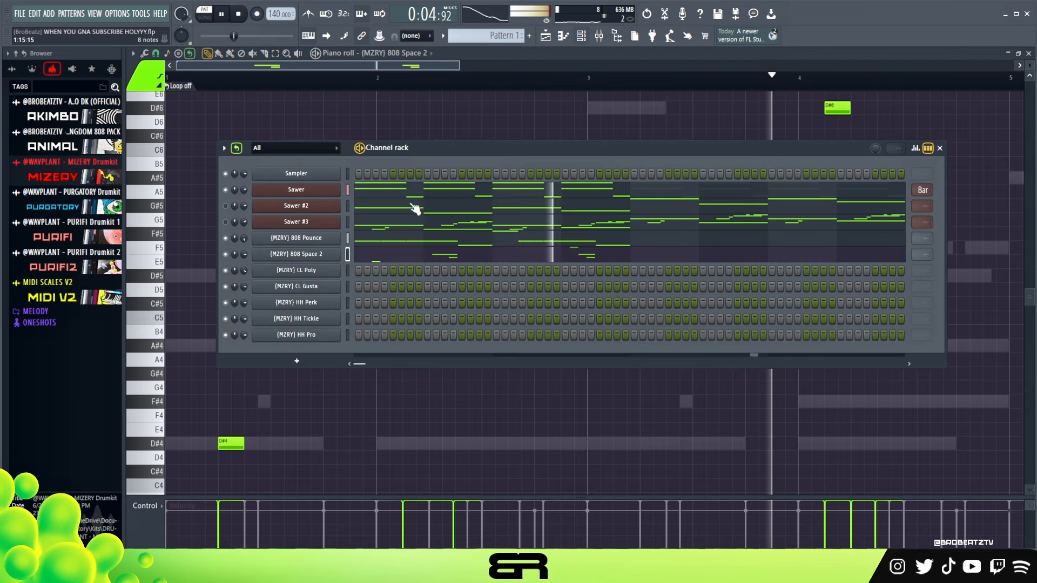
right_click(308, 256)
click(309, 257)
key(space)
key(space)
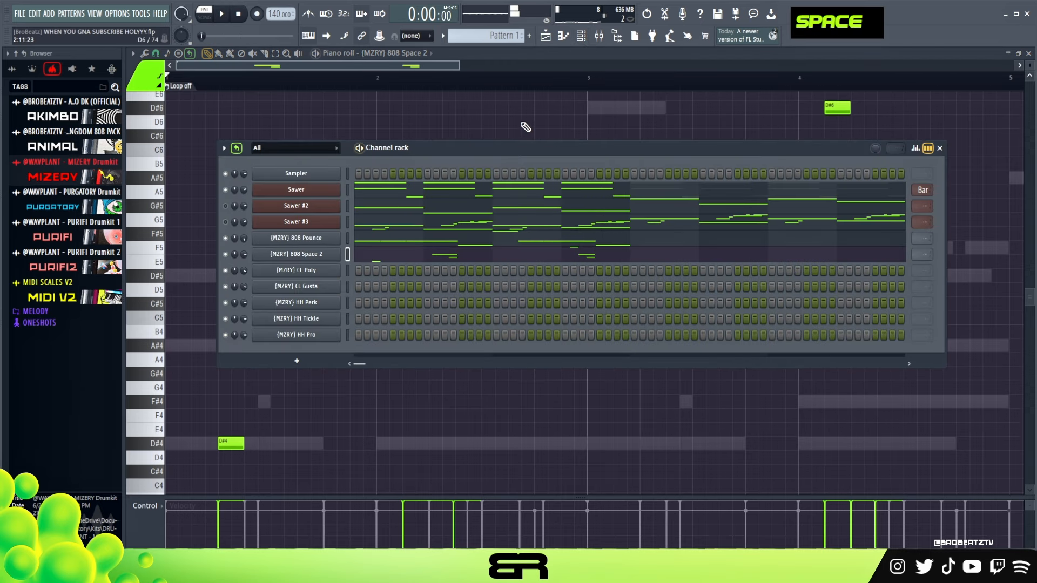
click(393, 242)
key(space)
drag(246, 278, 222, 279)
key(space)
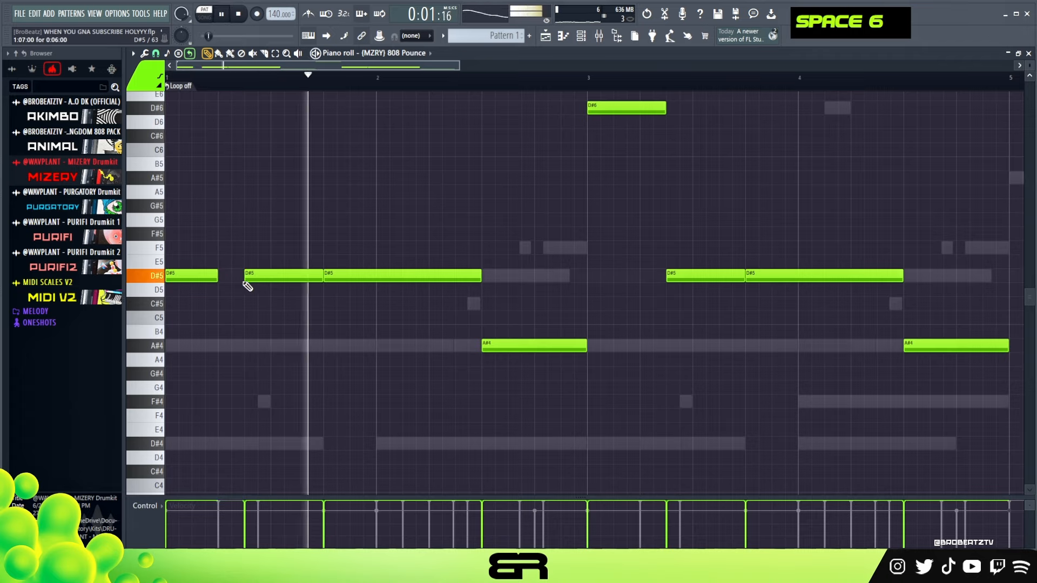
key(space)
Step: Shorten the second 808 Pounce D#5 note to 1.25 beats and the third to 1.5 beats, checking by playback
key(space)
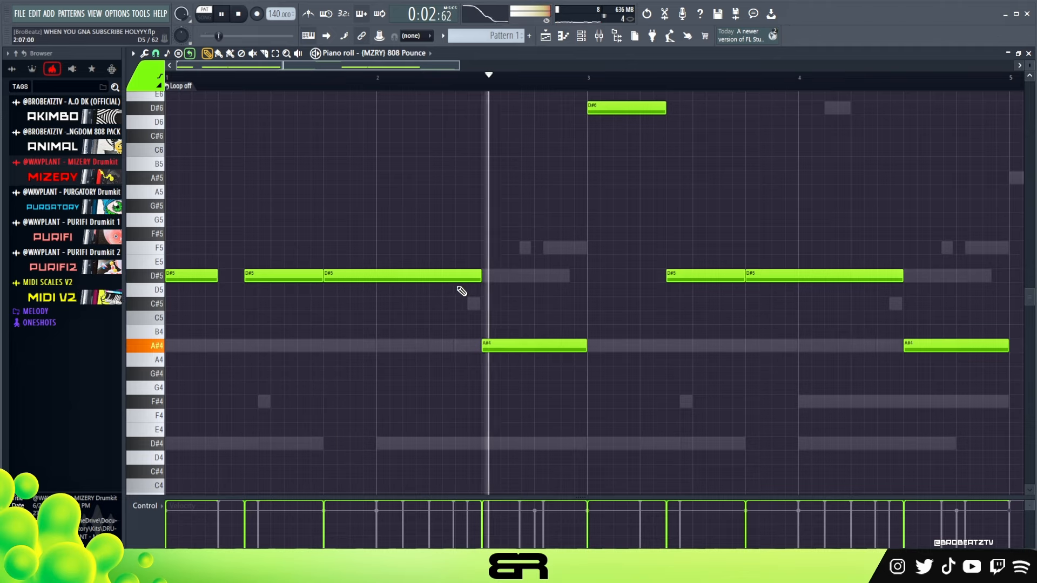
key(space)
key(space)
drag(483, 277, 398, 278)
key(space)
key(space)
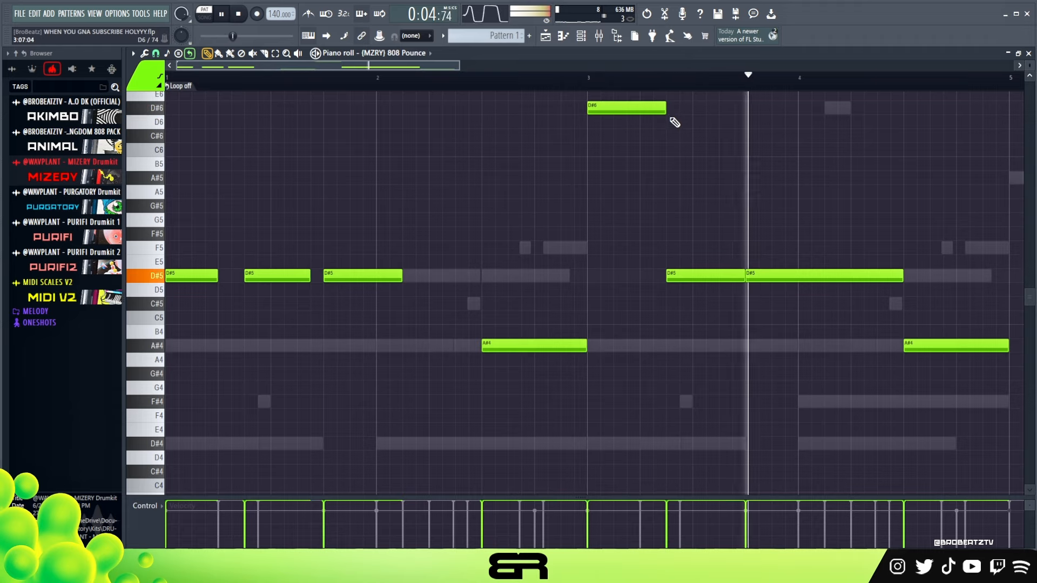
Step: Shorten the two D#5 notes after the 808 Pounce D#6 note to 1.25 and 1.5 beats and play the result
key(space)
key(space)
drag(744, 276, 731, 276)
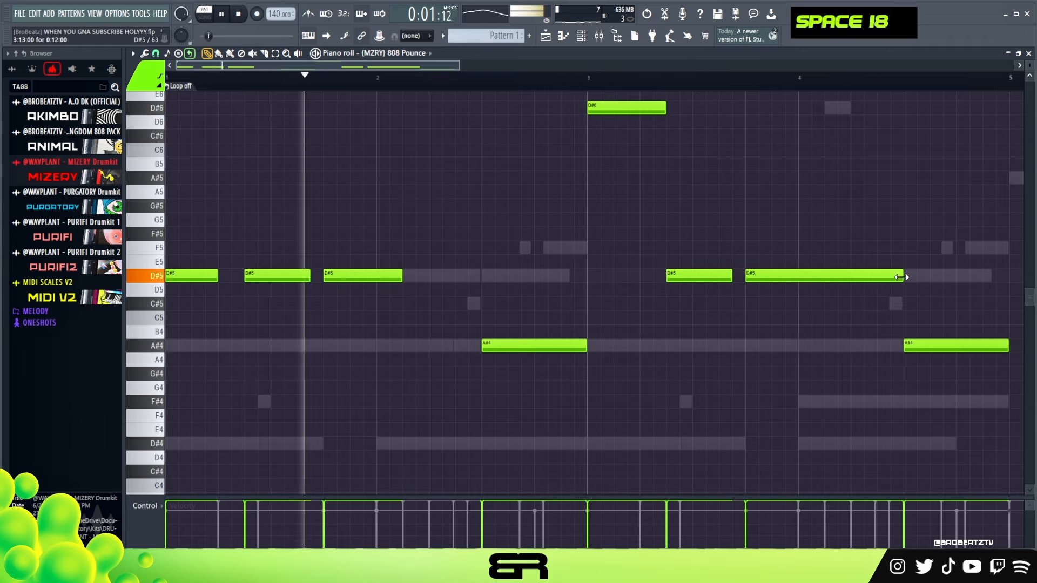
drag(901, 276, 824, 275)
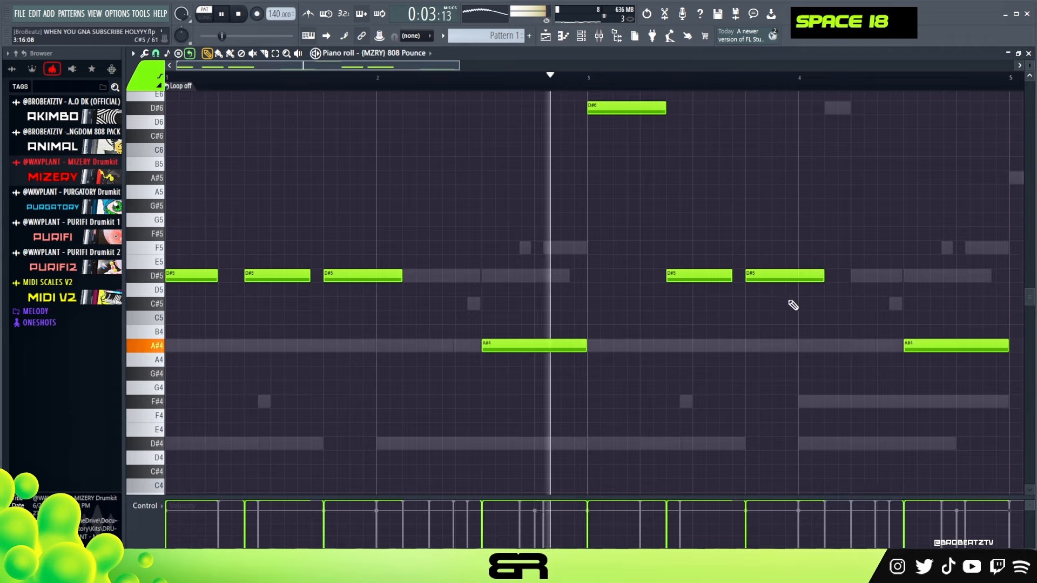
scroll(796, 316, up, 1)
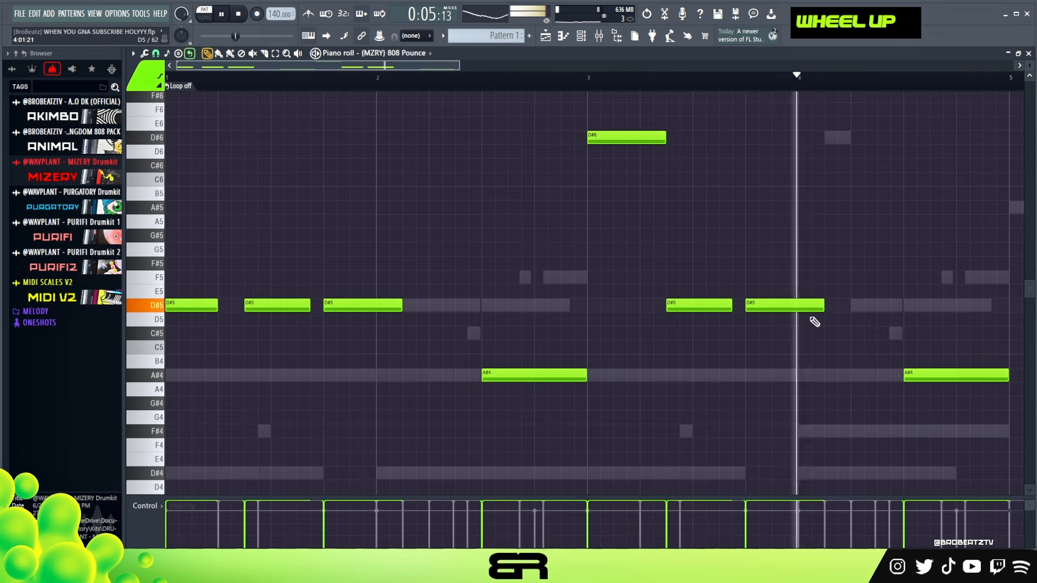
key(space)
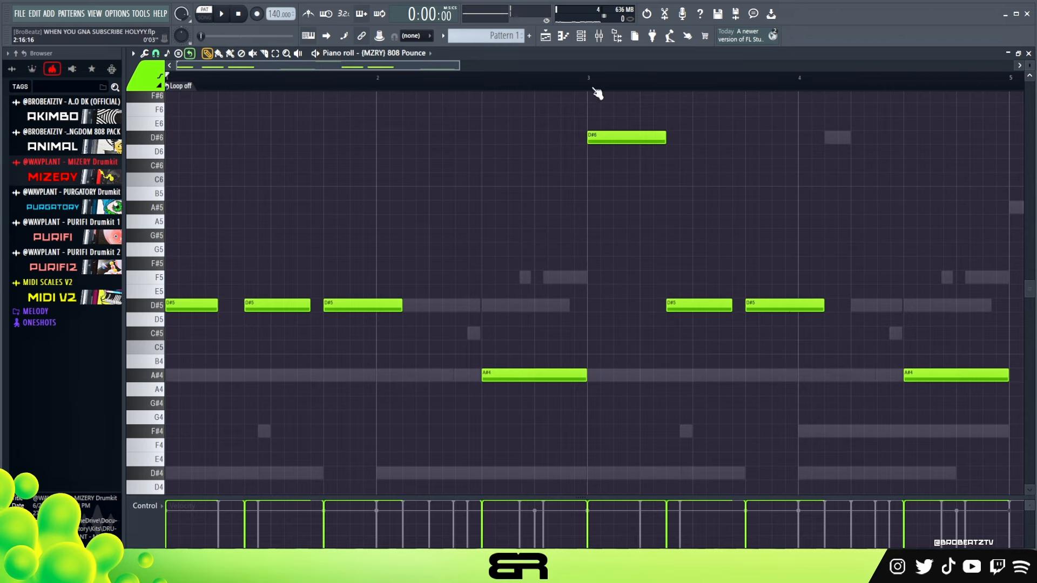
Step: Loop both 808 channels after four bars and place {MZRY} CL Poly and CL Gusta hits on step 9, looping every 16 steps
click(585, 41)
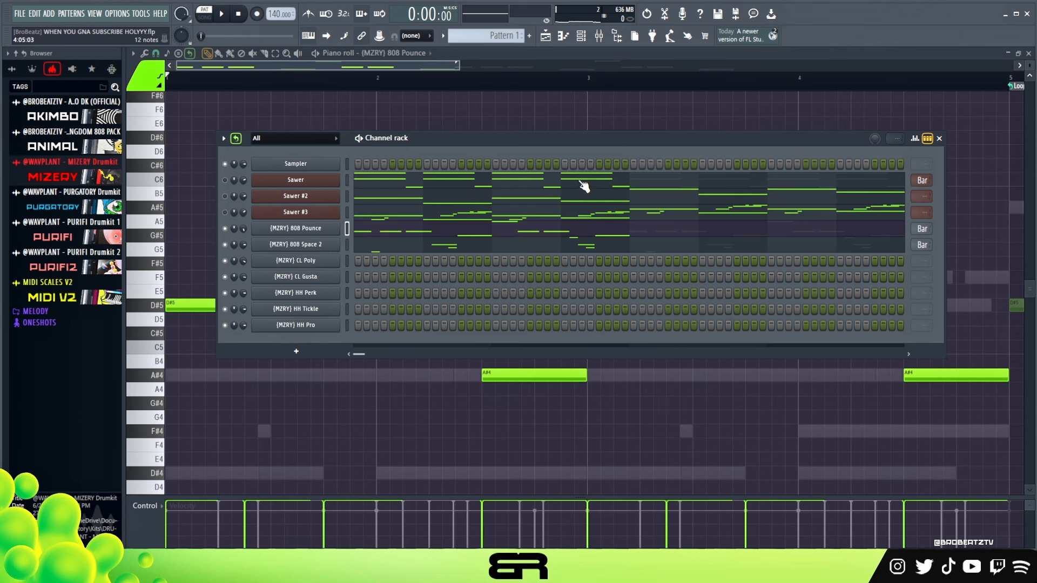
click(427, 265)
click(427, 275)
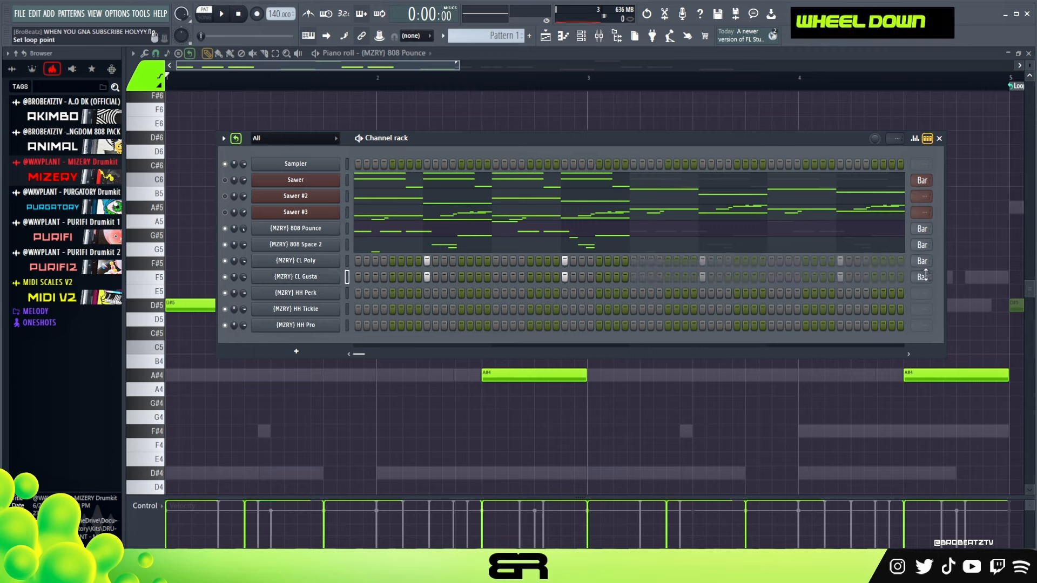
Step: Program {MZRY} HH Perk hits on steps 1, 4 and 7 while auditioning the pattern
click(358, 292)
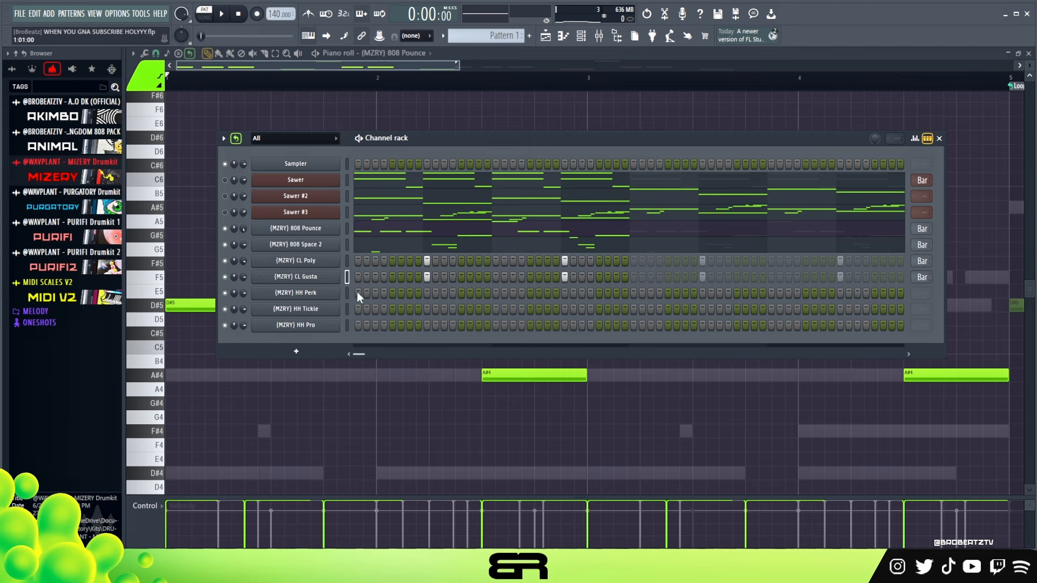
key(space)
key(space)
key(space)
click(384, 293)
key(space)
click(409, 293)
key(space)
key(space)
key(space)
key(space)
key(space)
Step: Place {MZRY} HH Tickle hits on steps 5, 7, 8 and 9, checking the pattern by playback
click(393, 309)
key(space)
key(space)
click(411, 309)
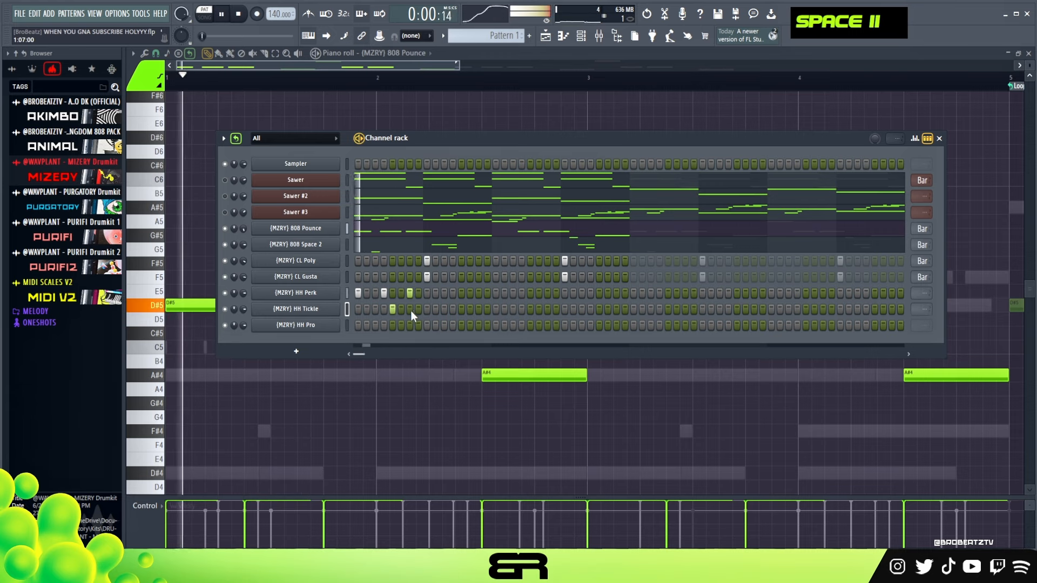
click(418, 310)
click(428, 310)
key(space)
key(space)
Step: Try an {MZRY} HH Tickle hit on step 10, remove it and place one on step 11 instead, auditioning the result
click(437, 310)
right_click(437, 310)
key(space)
key(space)
click(444, 310)
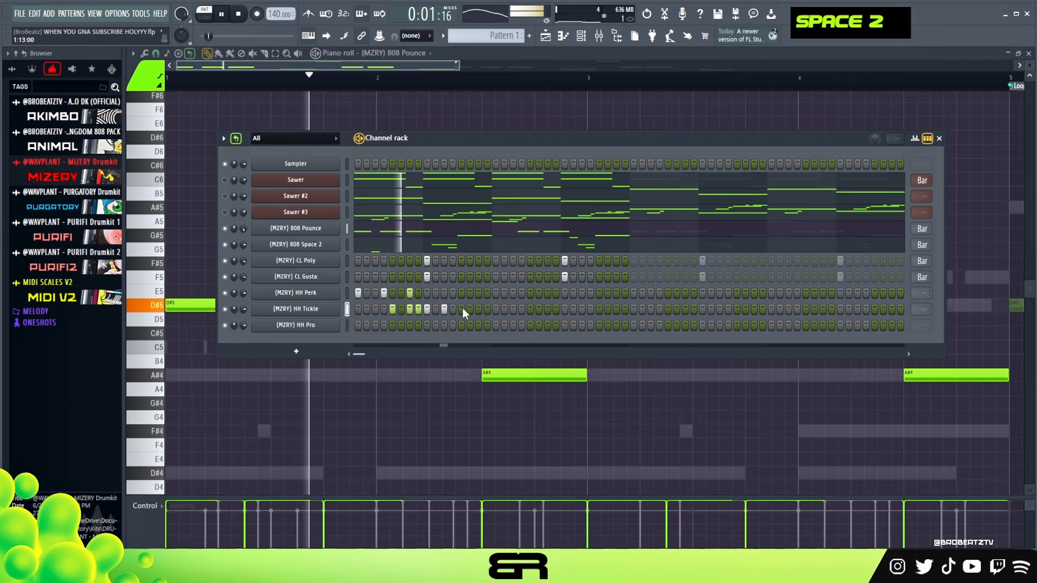
key(space)
key(space)
Step: Add {MZRY} HH Perk hits on steps 13 to 15 and HH Tickle hits on steps 15 to 17, auditioning between them
click(462, 294)
click(470, 293)
click(479, 294)
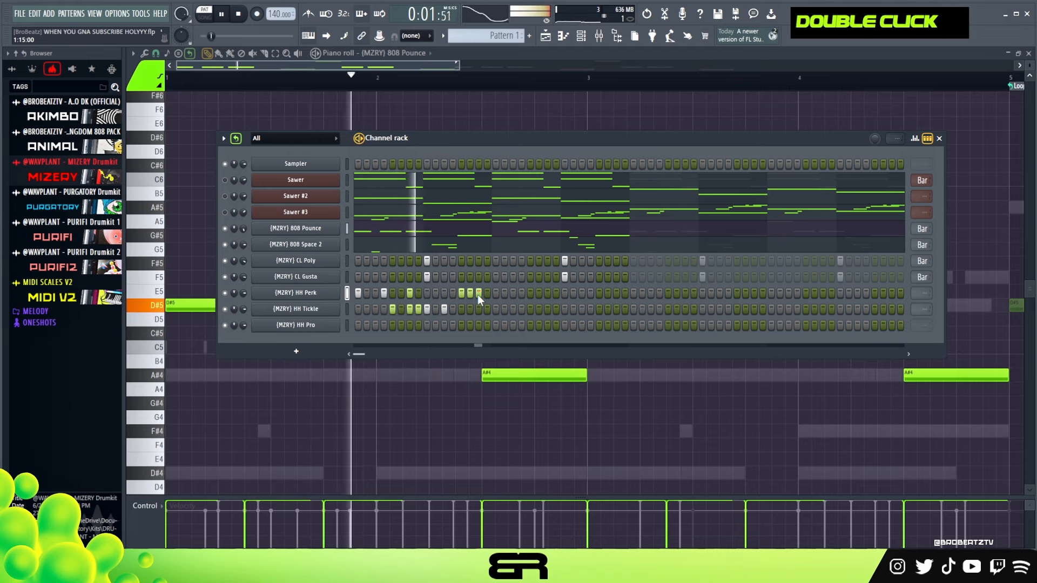
key(space)
key(space)
click(478, 309)
click(487, 310)
click(493, 311)
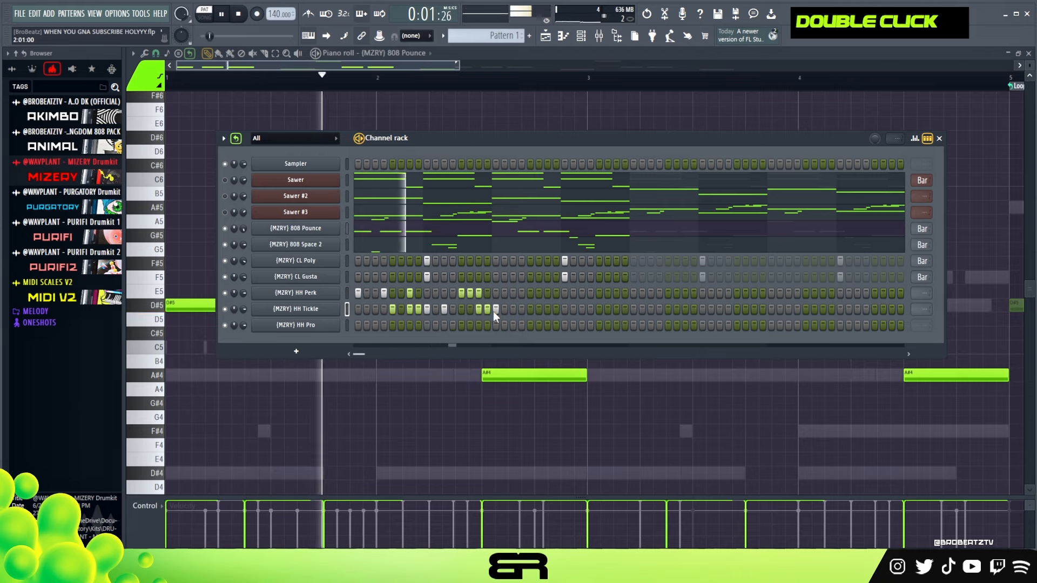
key(space)
Step: Place {MZRY} HH Pro hits on steps 17 and 1 while auditioning the pattern
click(496, 325)
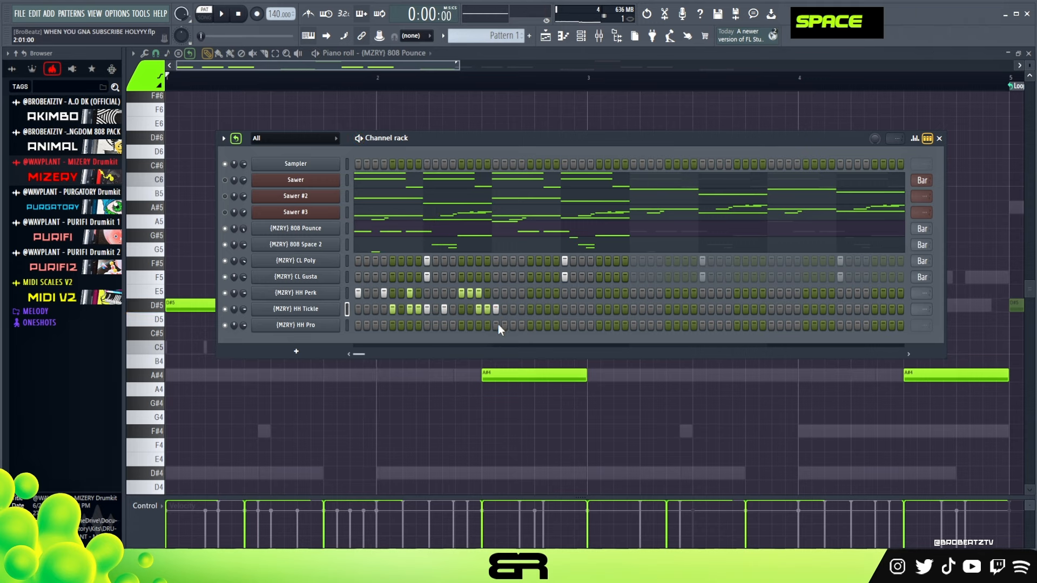
key(space)
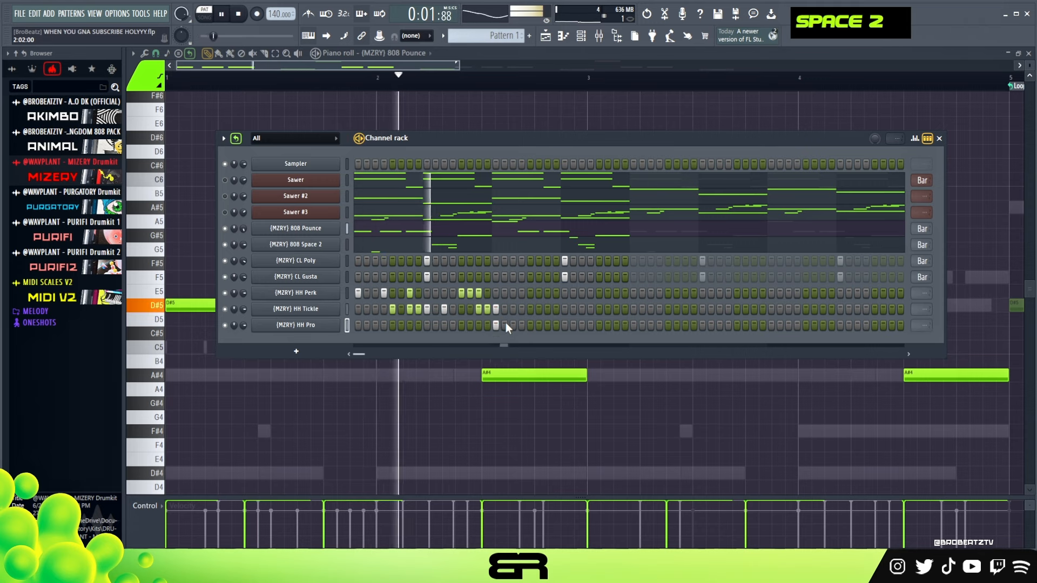
key(space)
click(358, 325)
key(space)
key(space)
key(space)
click(358, 310)
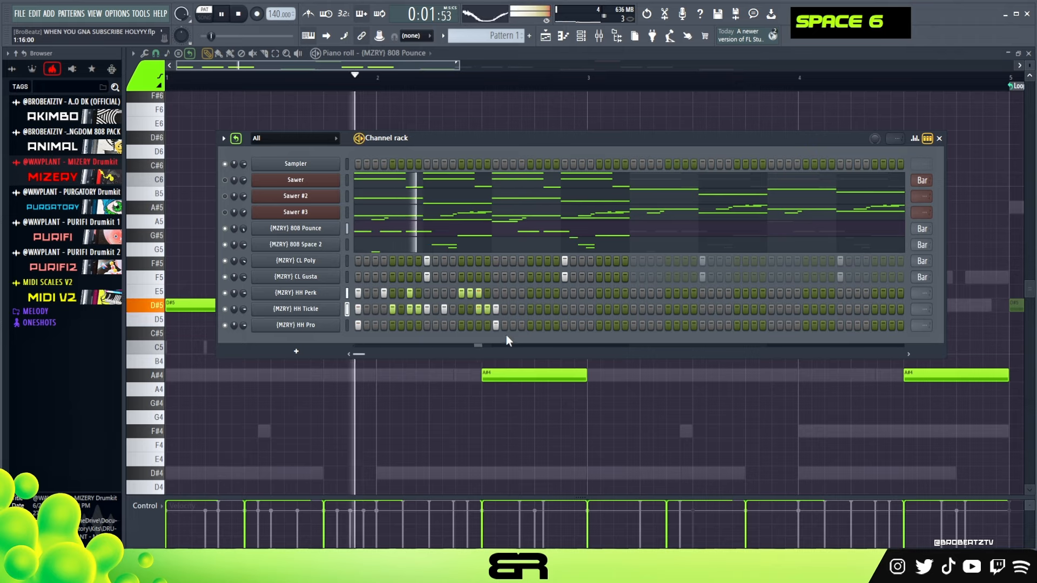
key(space)
key(space)
Step: Add {MZRY} HH Perk hits on steps 19 and 21 and HH Tickle hits on steps 21, 22, 23 and 25
click(513, 293)
click(530, 293)
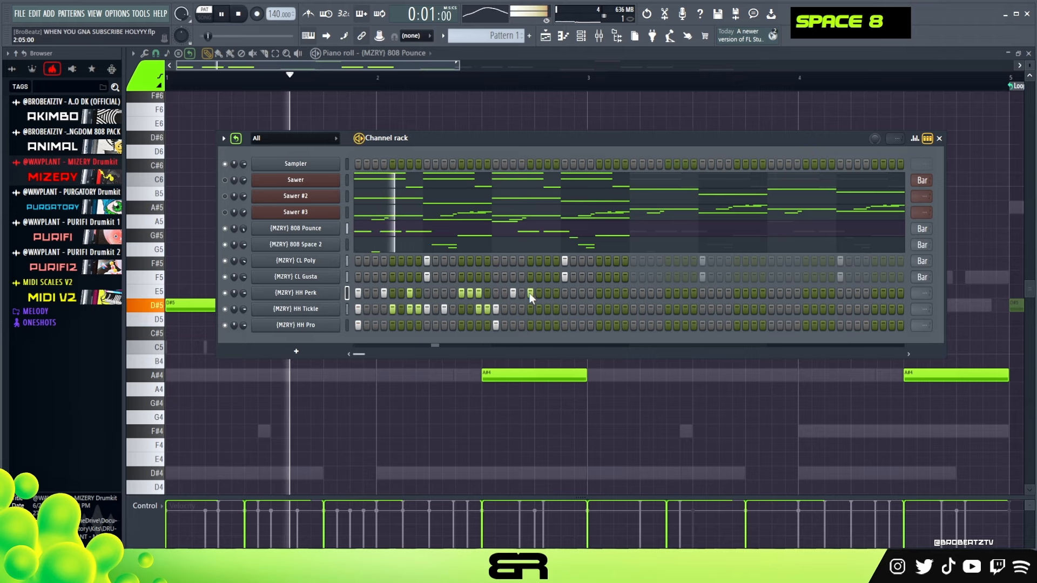
click(531, 308)
click(538, 309)
click(545, 310)
key(space)
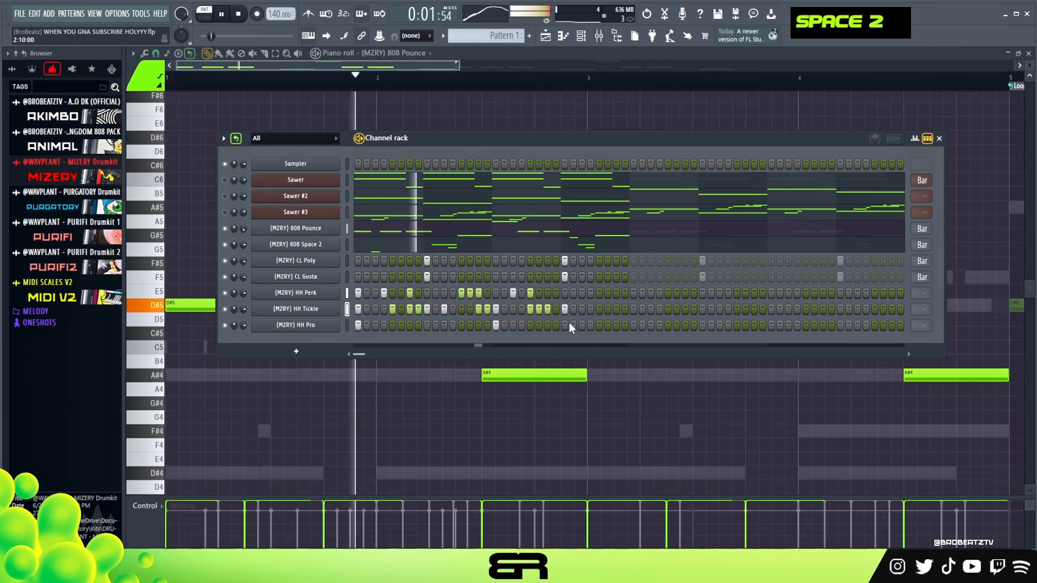
Step: Add {MZRY} HH Pro hits on steps 33, 48 and 49 and play the pattern
click(634, 325)
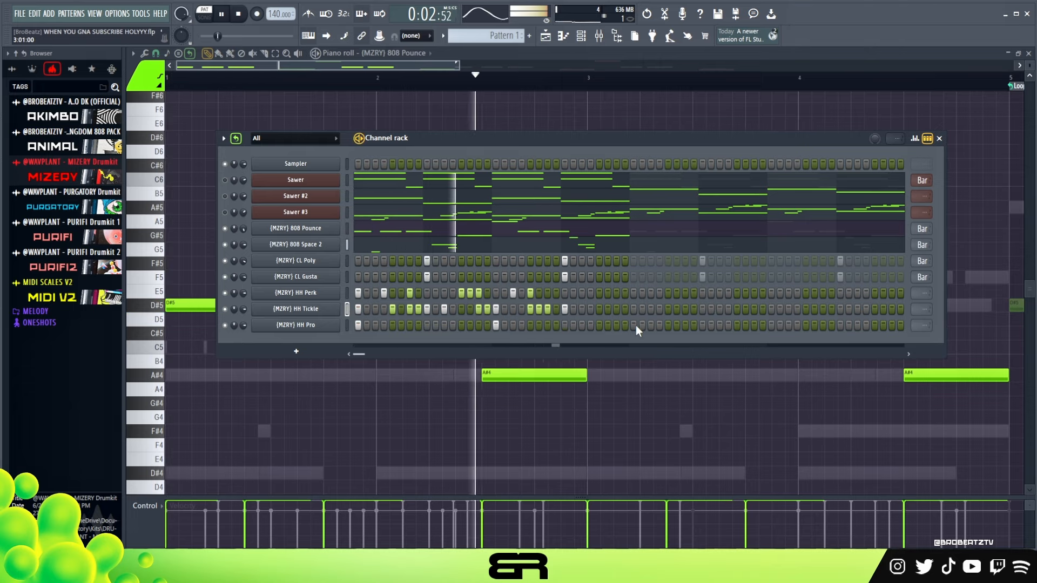
click(762, 325)
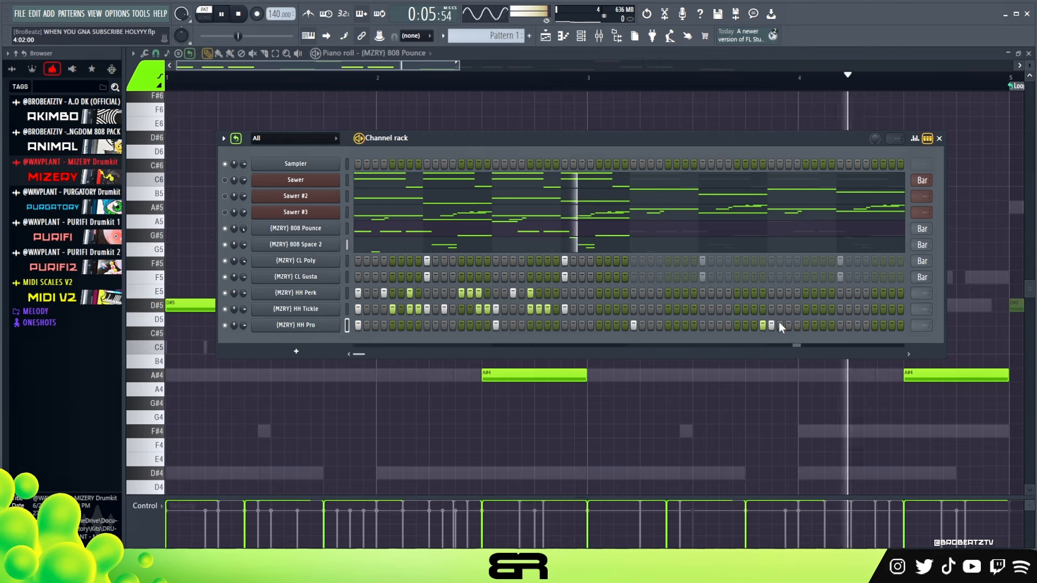
key(space)
key(space)
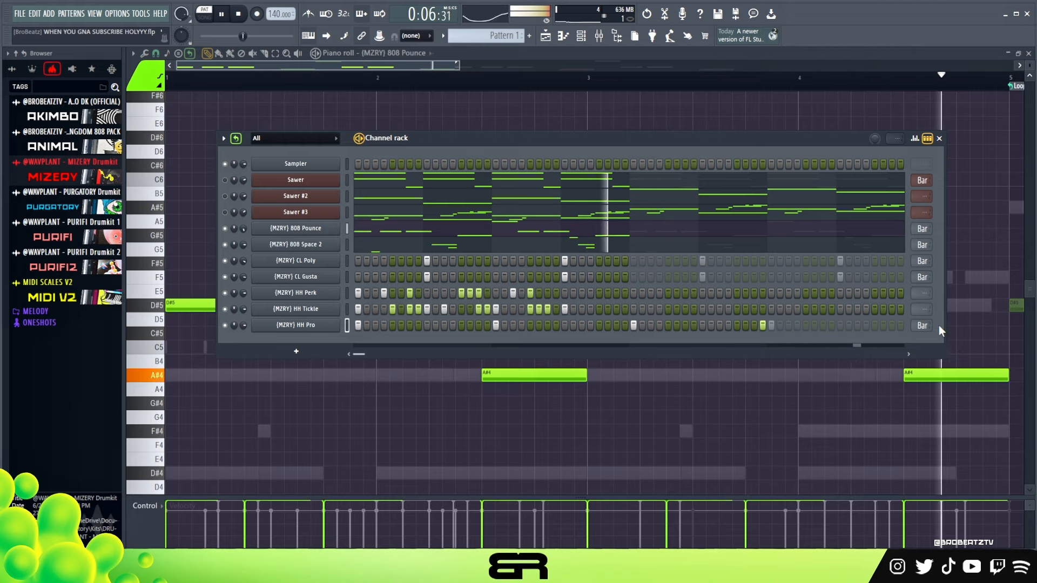
Step: Set the {MZRY} HH Pro loop length to 64 steps, keeping the hit on step 49 inside the loop
key(space)
key(space)
double_click(773, 324)
key(space)
scroll(771, 324, up, 3)
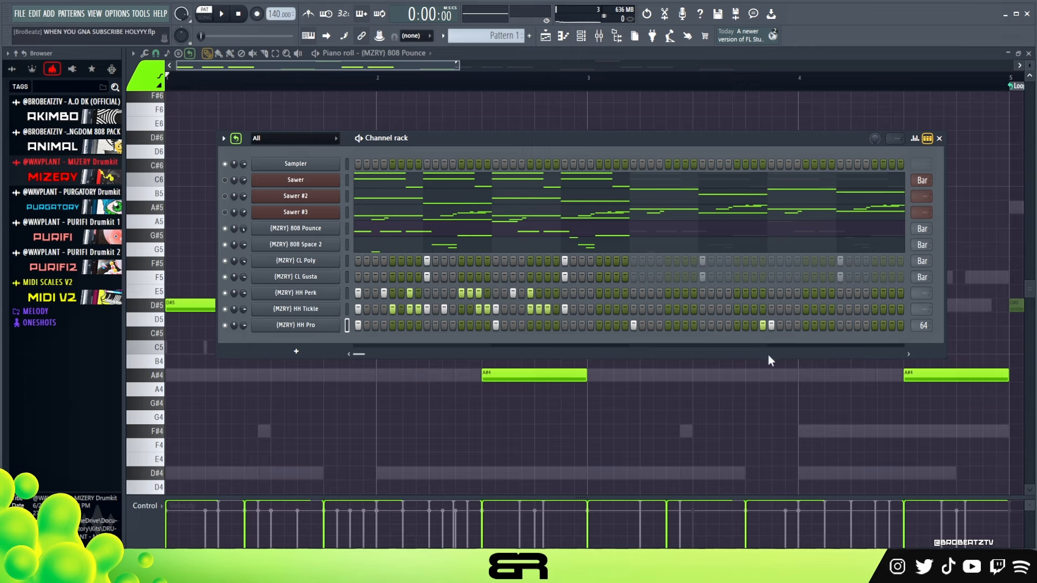
Step: Loop the {MZRY} HH Perk and HH Tickle channels after 32 steps and play the full drum pattern
scroll(922, 295, down, 2)
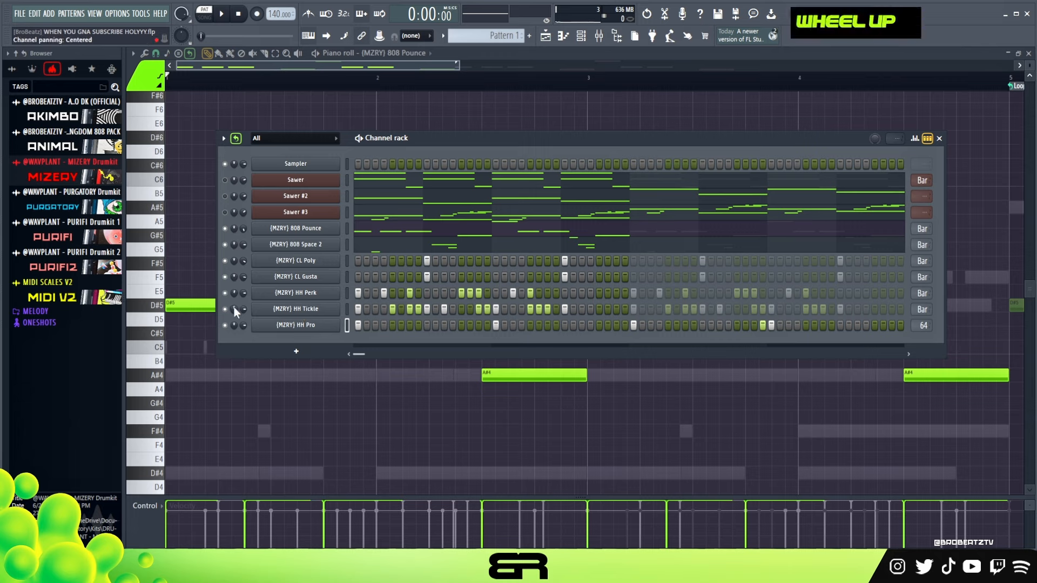
scroll(234, 308, up, 2)
key(space)
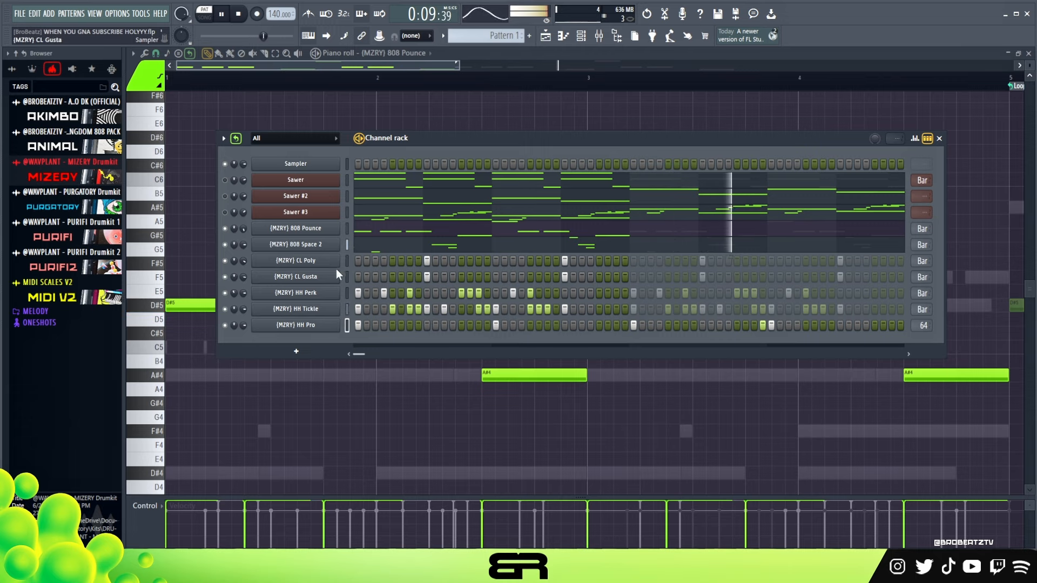
key(space)
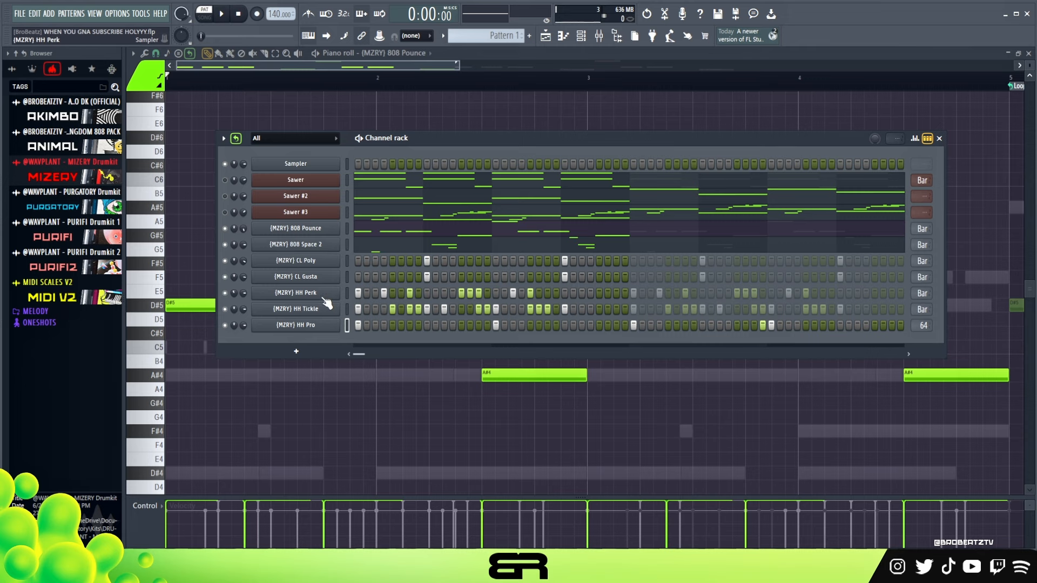
click(30, 164)
scroll(61, 264, down, 2)
scroll(61, 264, up, 2)
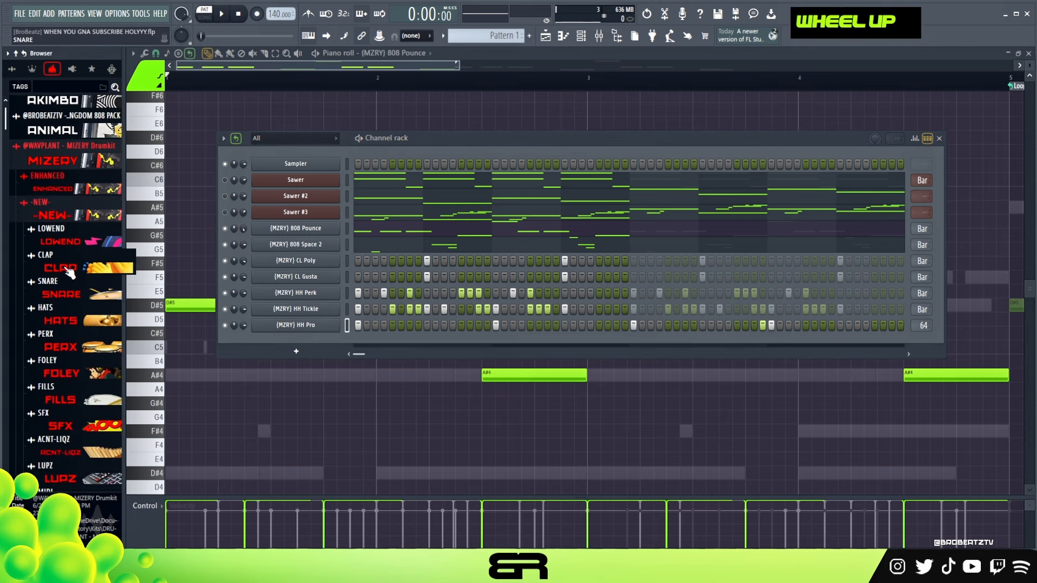
click(61, 174)
mouse_move(425, 140)
mouse_down()
mouse_move(439, 184)
mouse_move(422, 142)
mouse_up()
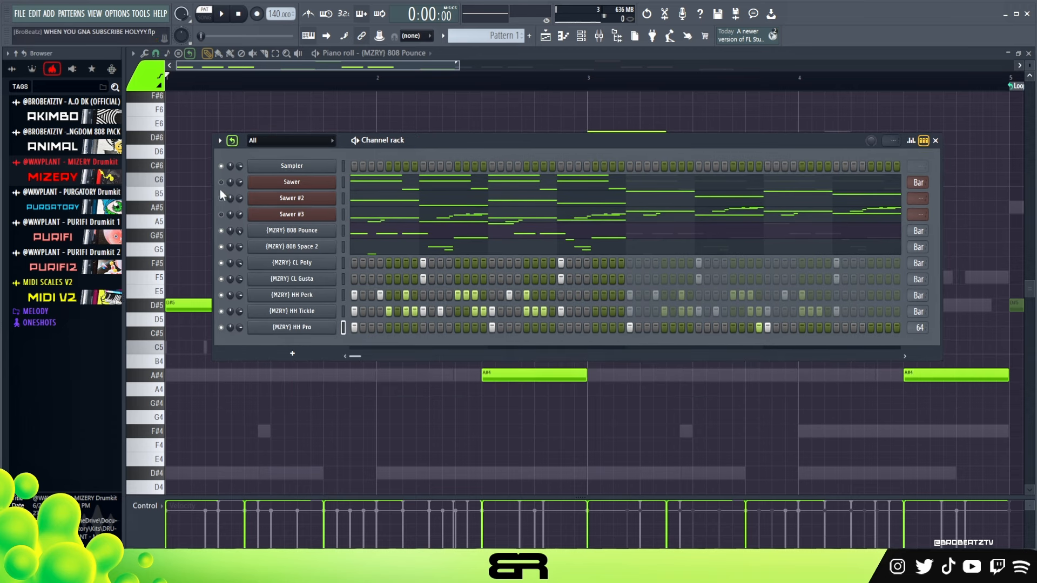
Step: Unmute the three Sawer channels, look at the Sawer mixer track and play the melodies with the drums
double_click(554, 52)
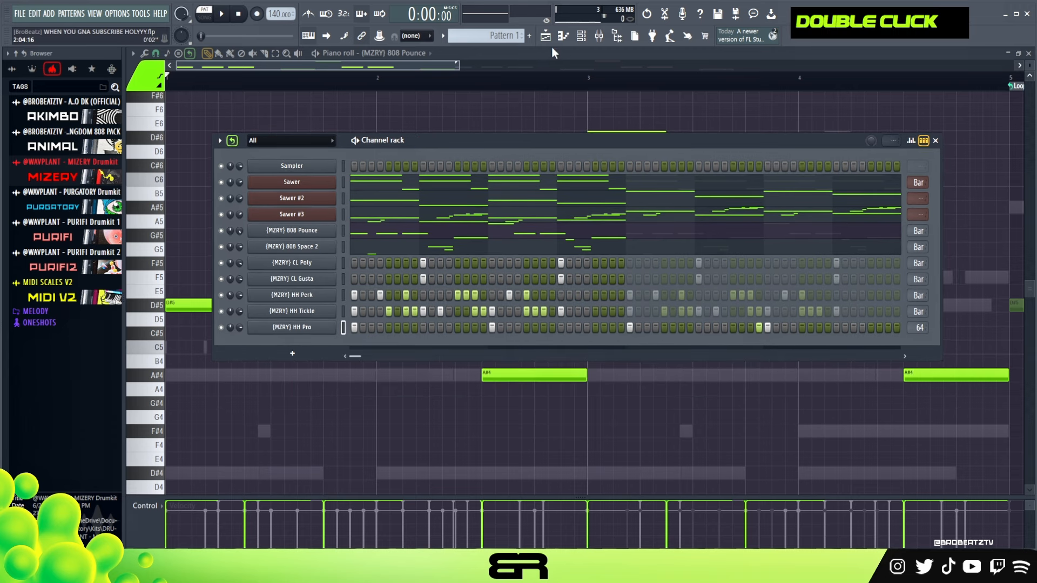
click(599, 36)
click(449, 142)
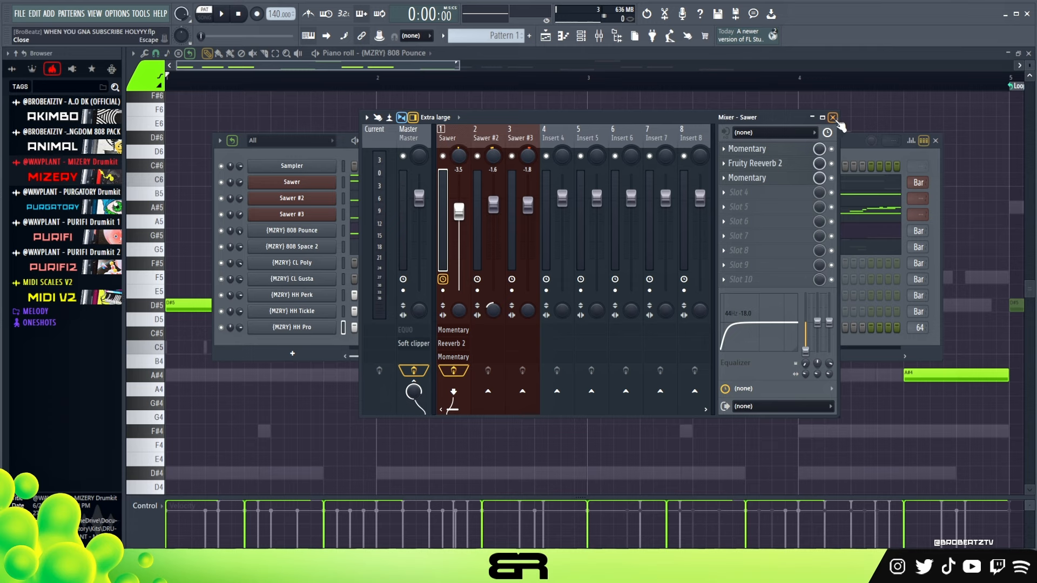
click(834, 119)
key(space)
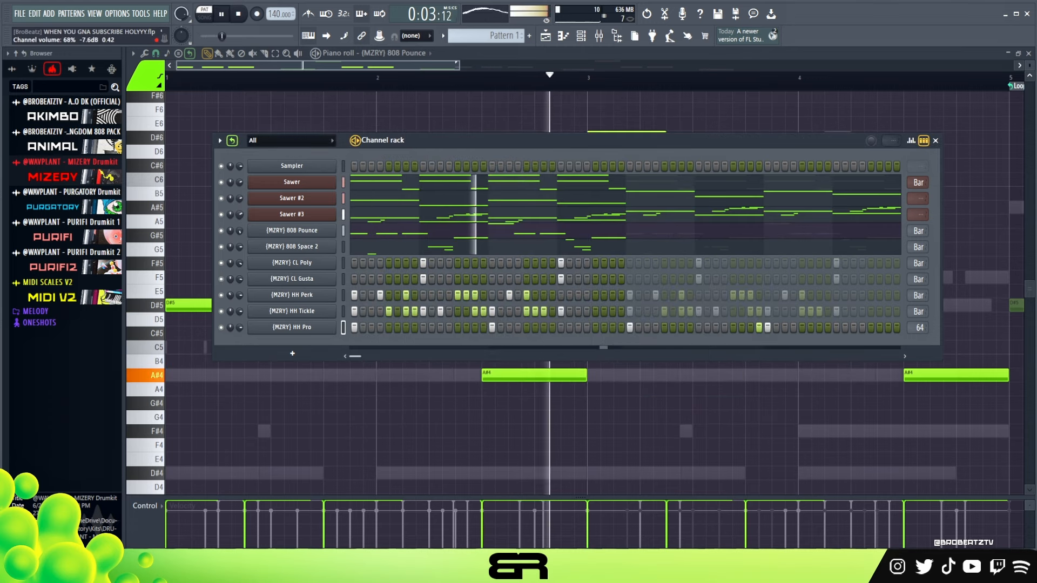
Step: Boost the peaking mid band of the Sawer #3 mixer track's equalizer by about 2.8 dB near 3.0 kHz
click(599, 38)
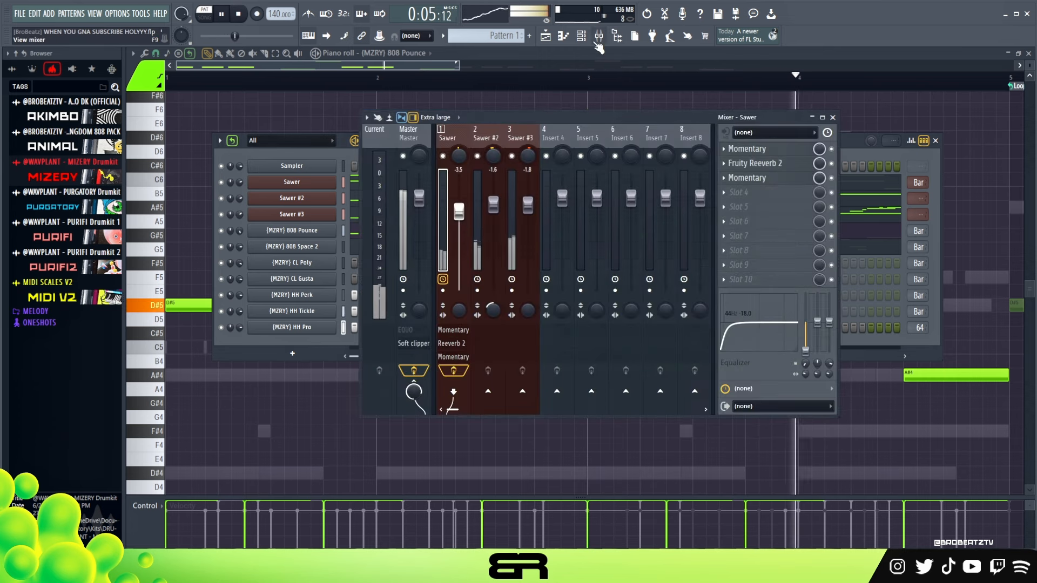
click(511, 133)
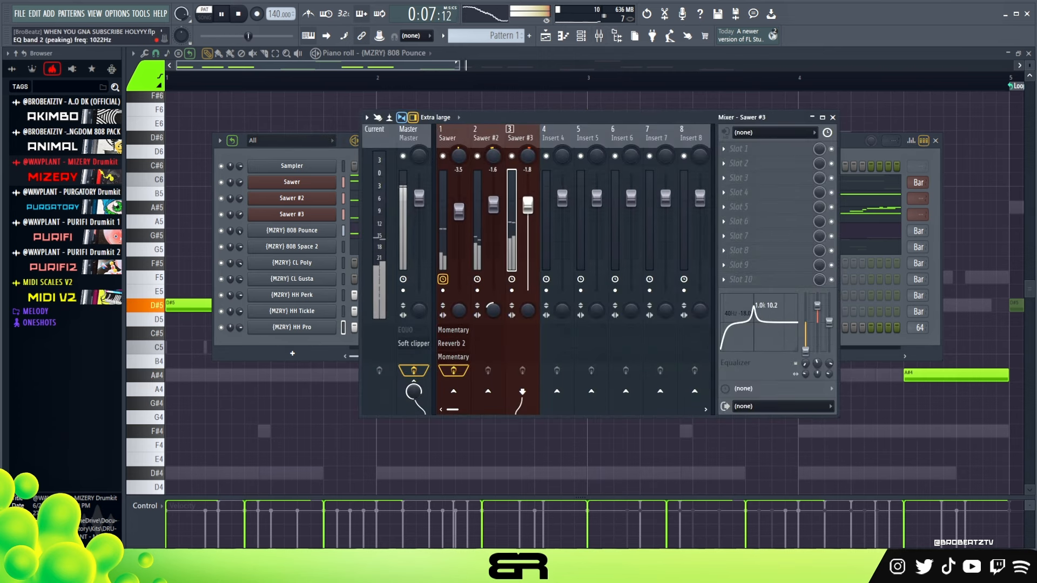
drag(767, 305, 753, 300)
right_click(770, 343)
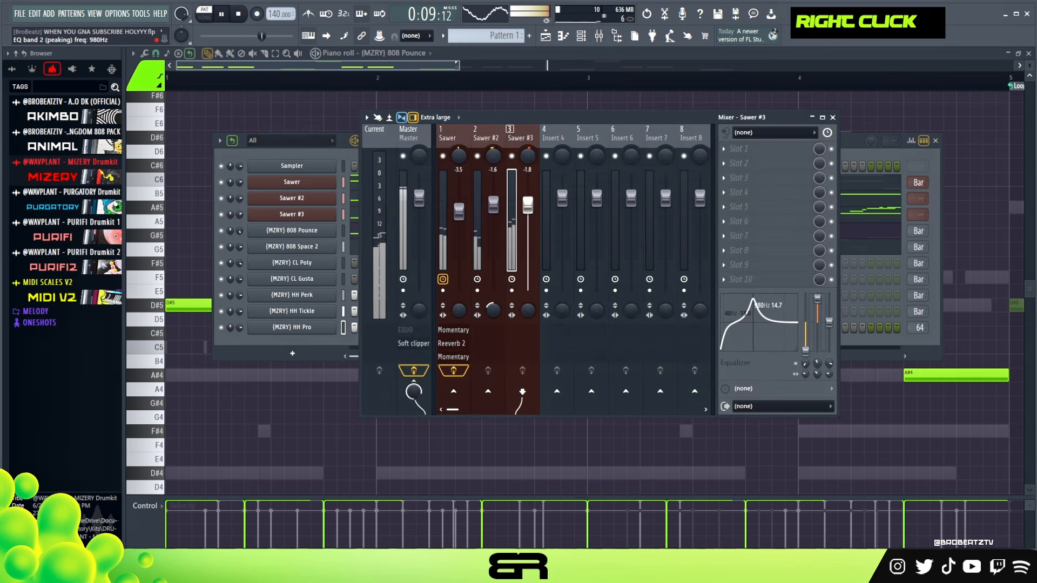
drag(770, 297, 769, 317)
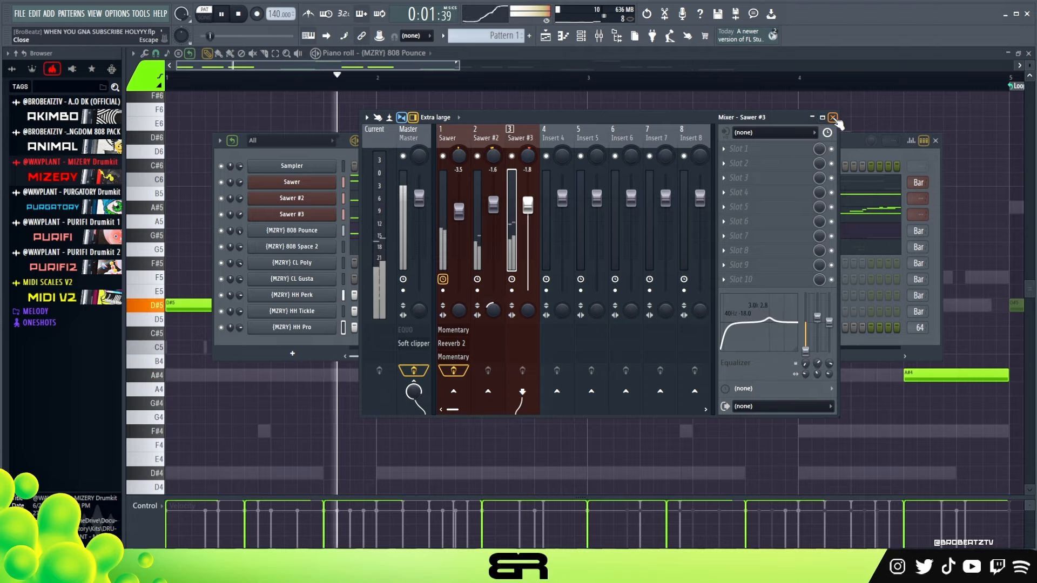
Step: Enable EQUO on the Master mixer track, open its editor and enlarge the graphic EQ
click(413, 139)
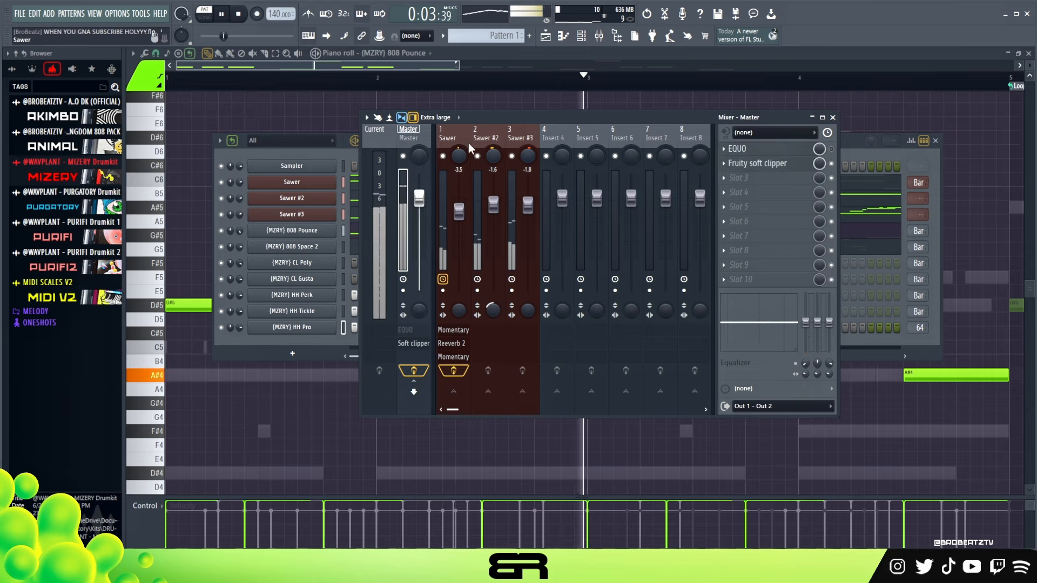
double_click(832, 149)
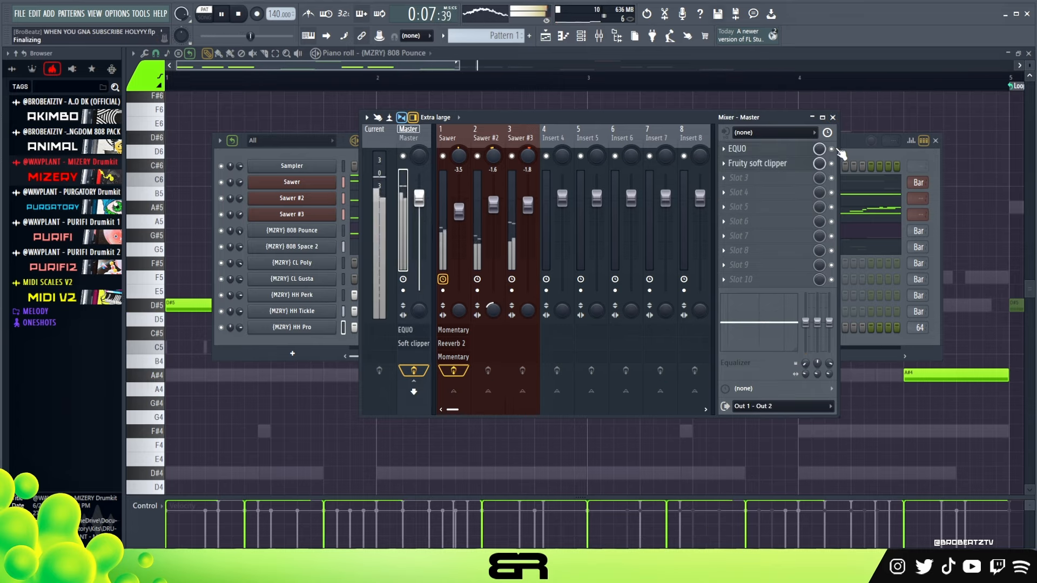
click(778, 148)
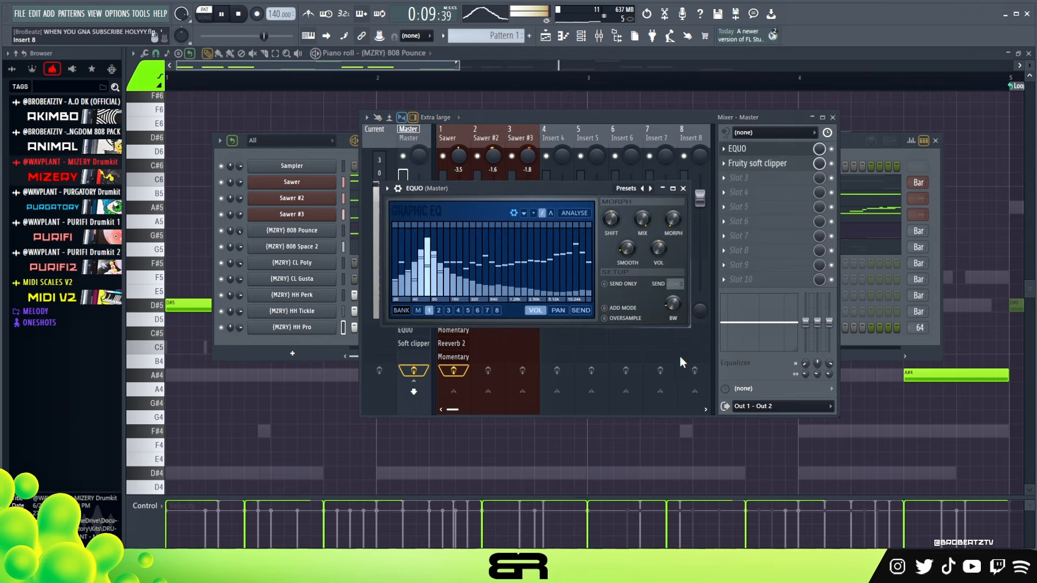
drag(688, 327, 898, 471)
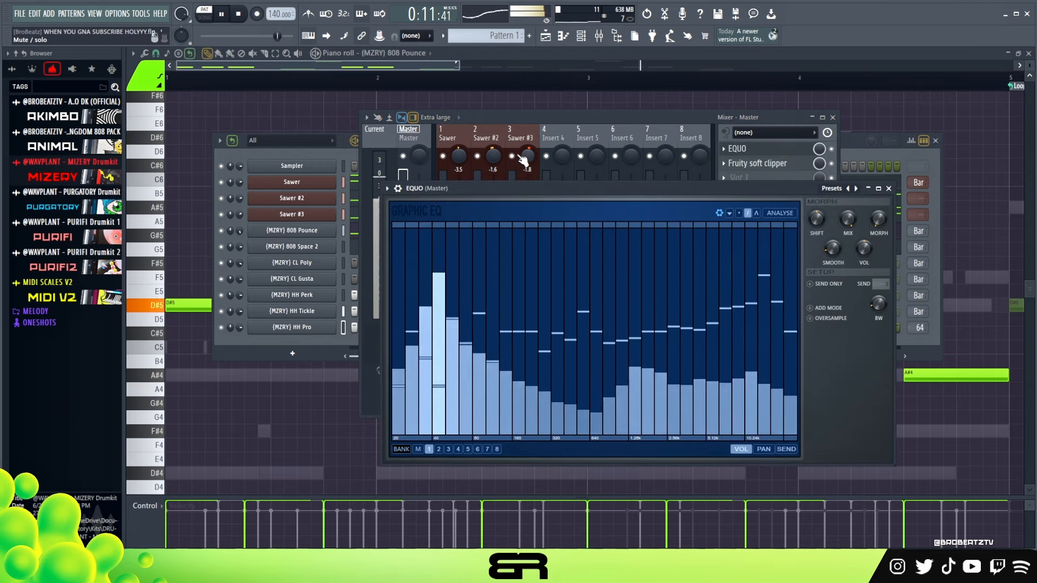
drag(547, 190, 507, 175)
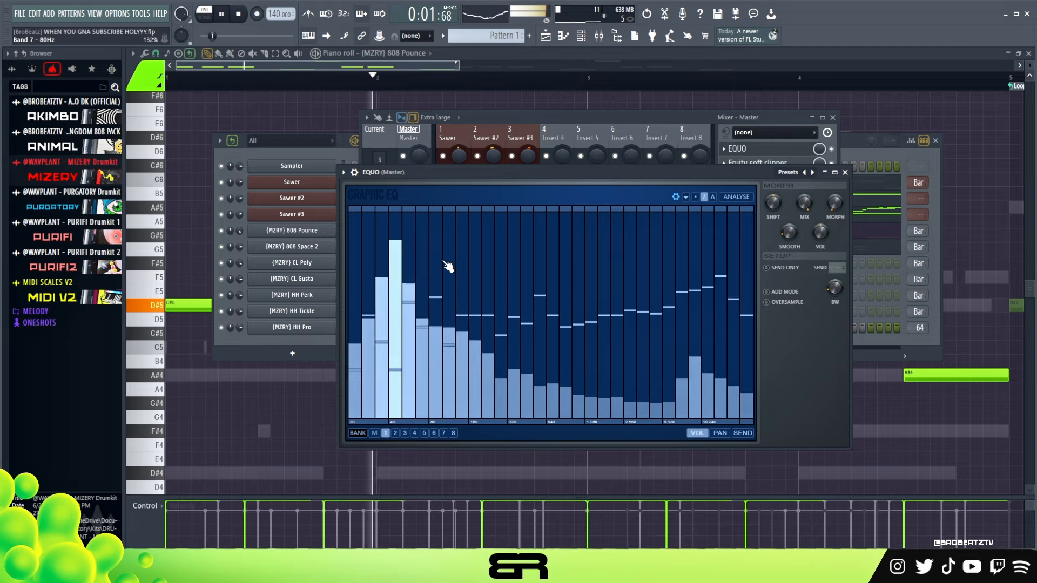
Step: Adjust the low bands around 80 to 127 Hz in the Master EQUO, close it and the mixer, and stop playback
mouse_move(438, 301)
mouse_down()
mouse_move(453, 225)
mouse_move(451, 336)
mouse_move(465, 236)
mouse_up()
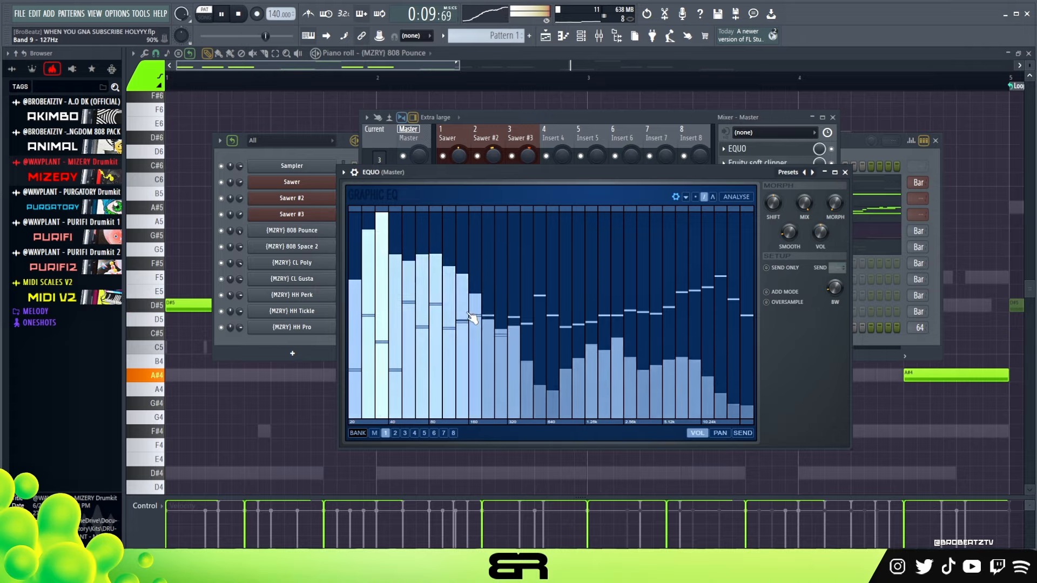
drag(480, 226, 480, 305)
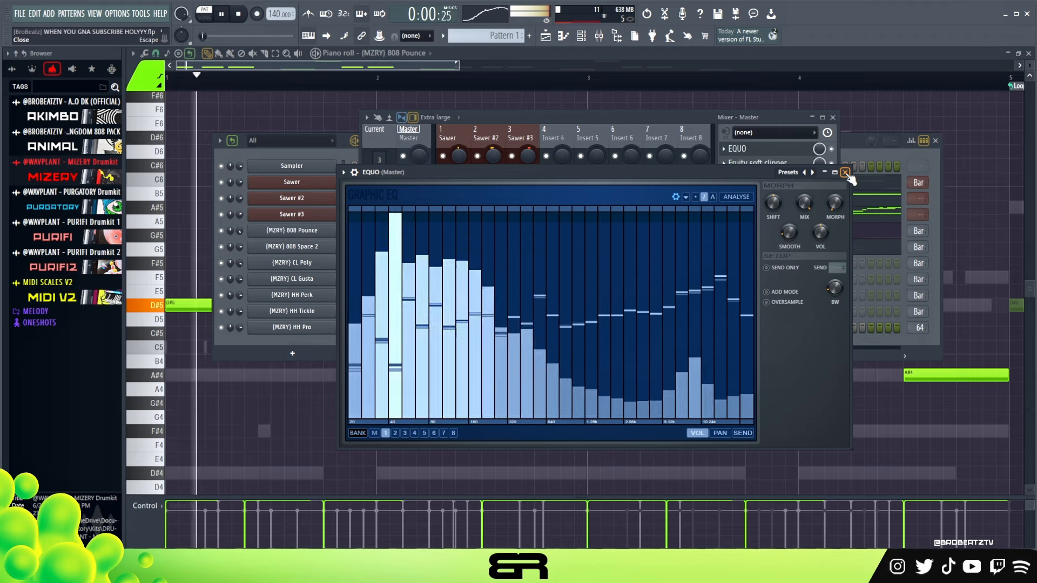
click(845, 173)
click(832, 117)
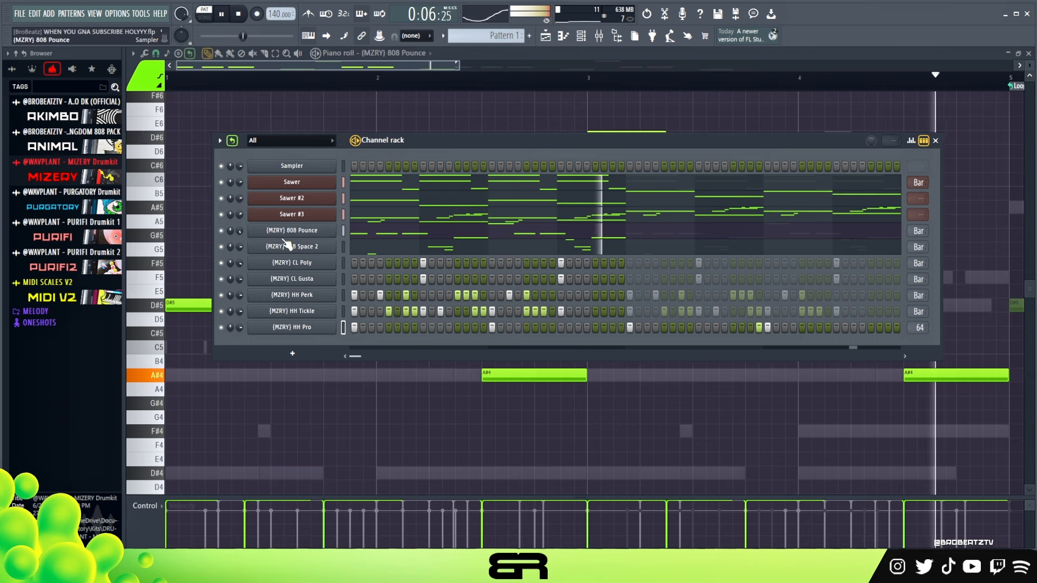
key(space)
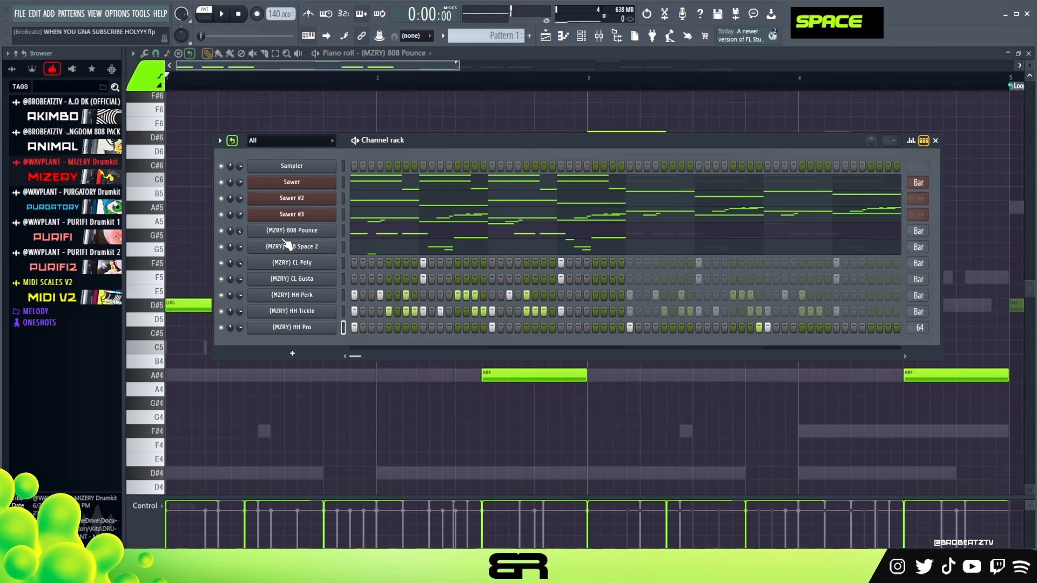